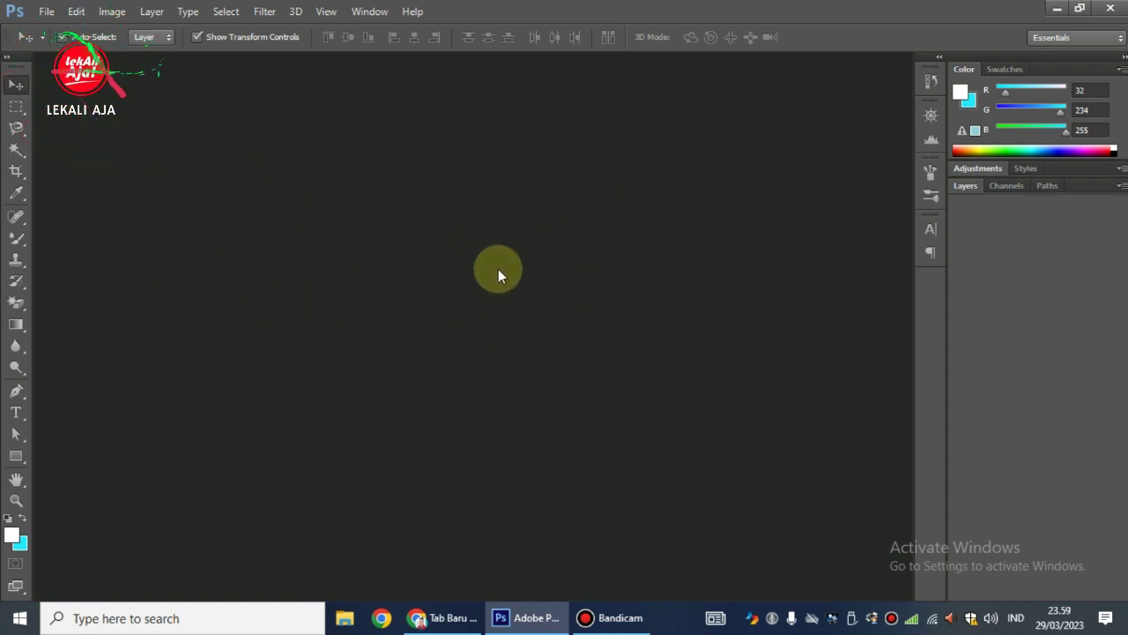
Step: Minimize Photoshop and search Google for freepik in Chrome
left_click(1057, 8)
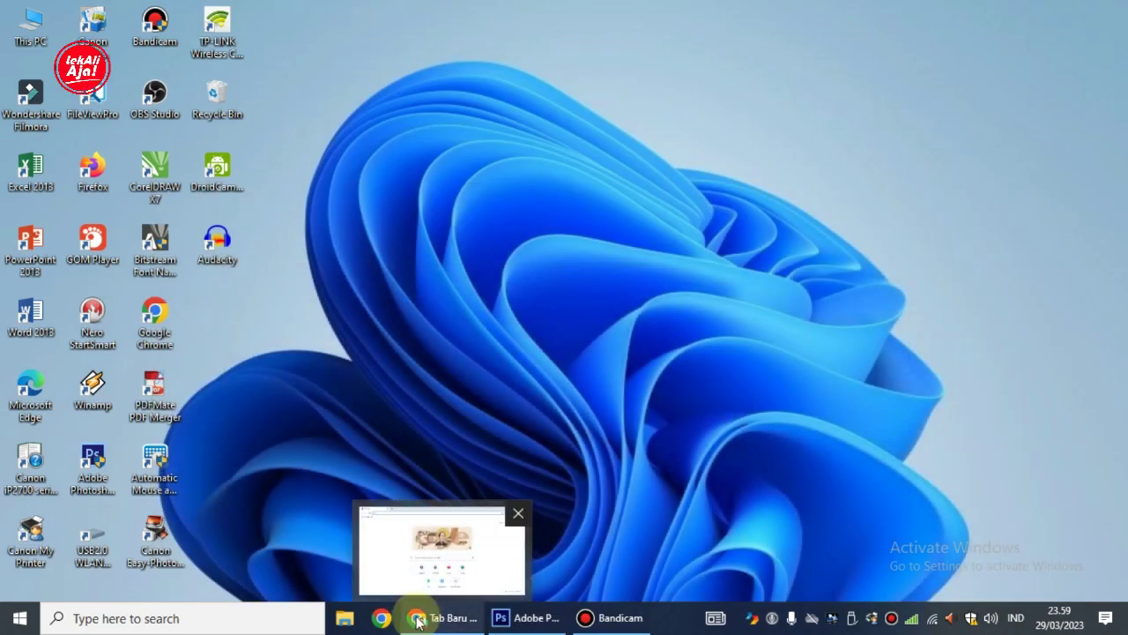
left_click(419, 617)
left_click(482, 345)
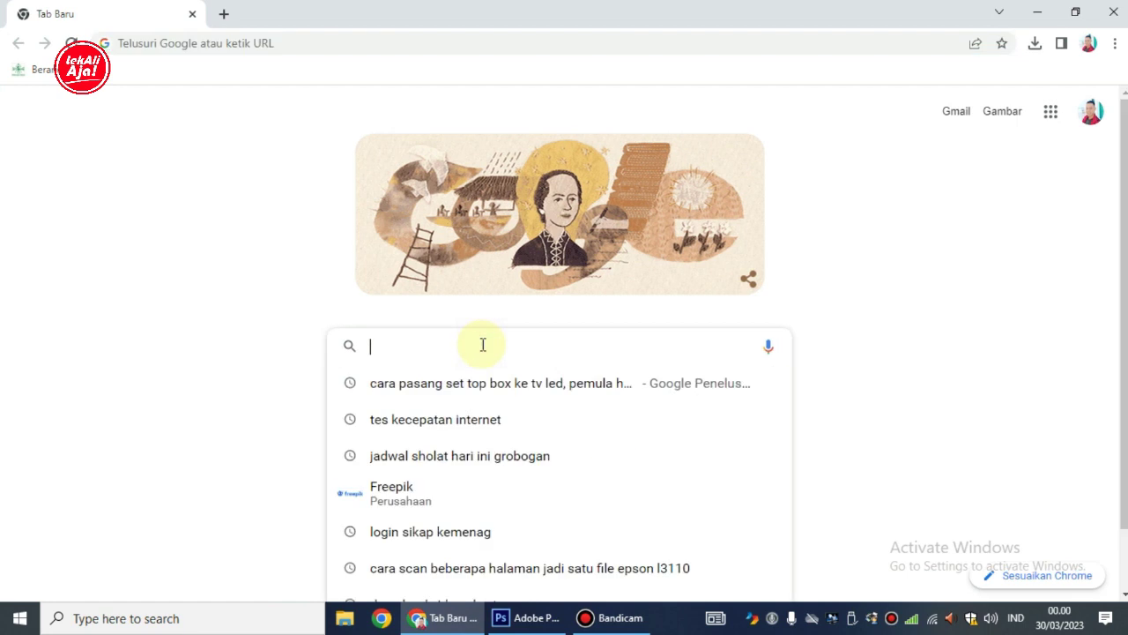
mouse_move(558, 493)
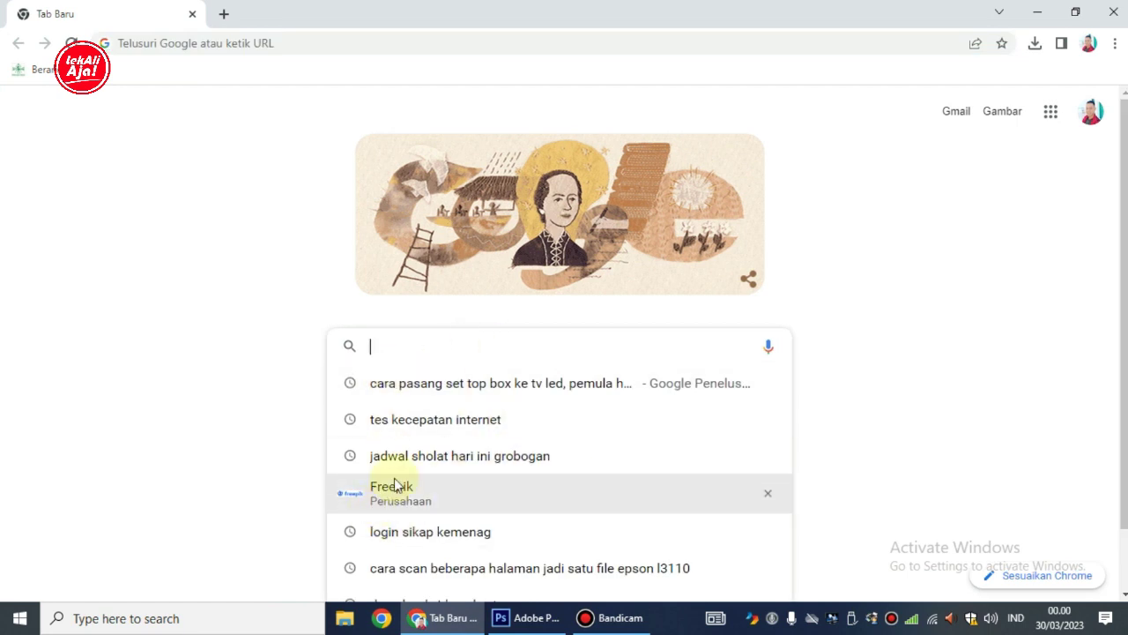
type("freepik")
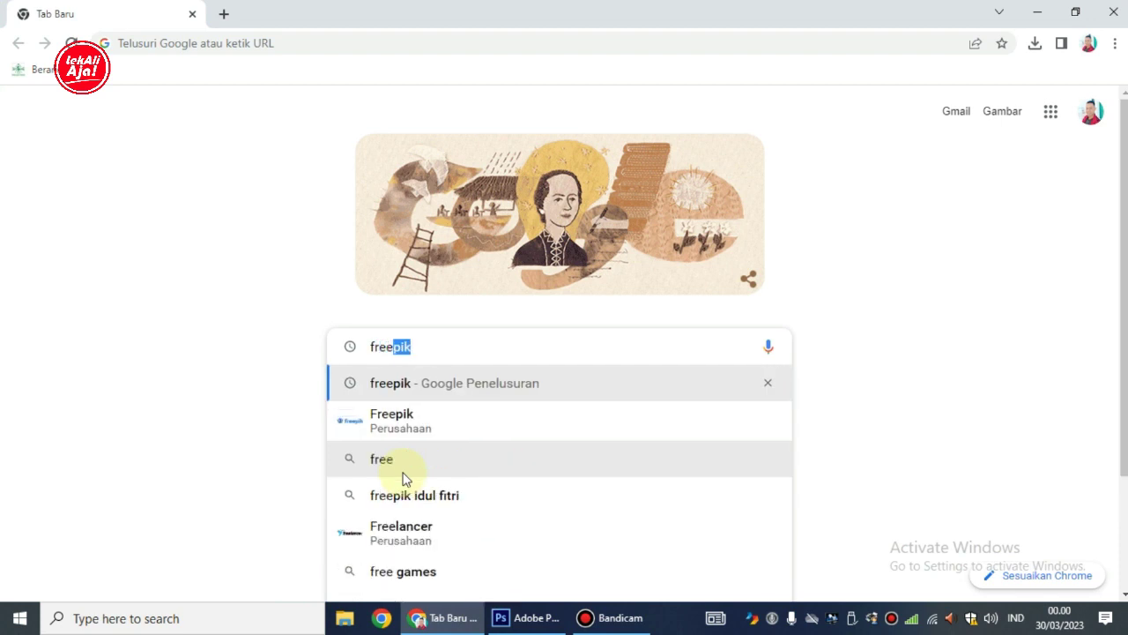
key("Return")
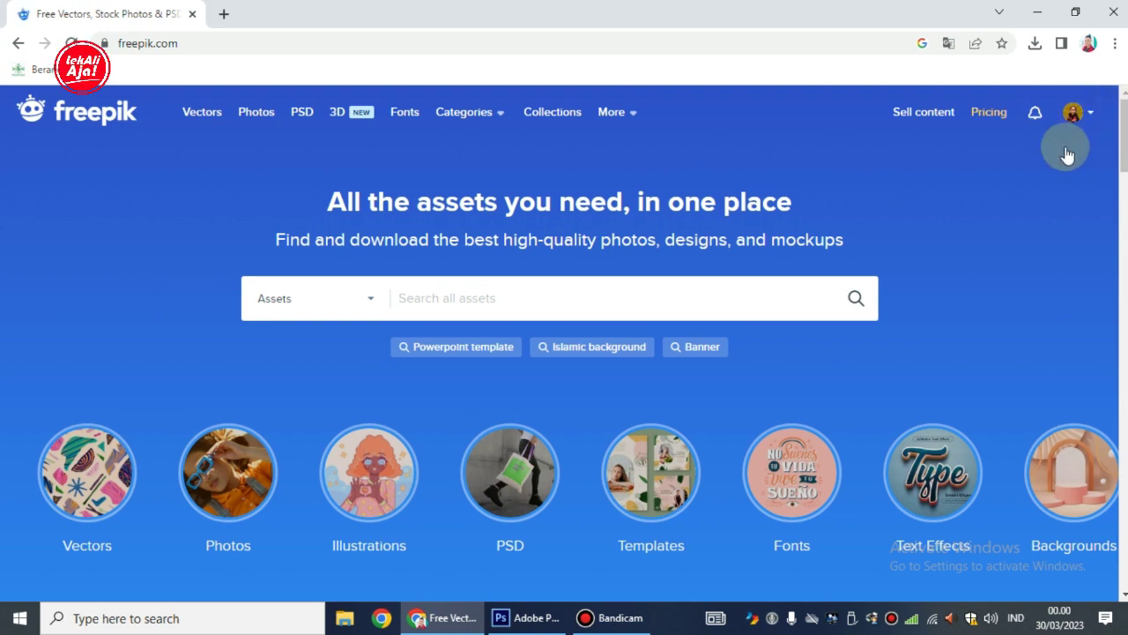
Step: Go to Freepik's PSD section and enter 'aid mu' in the PSD search box
left_click(406, 312)
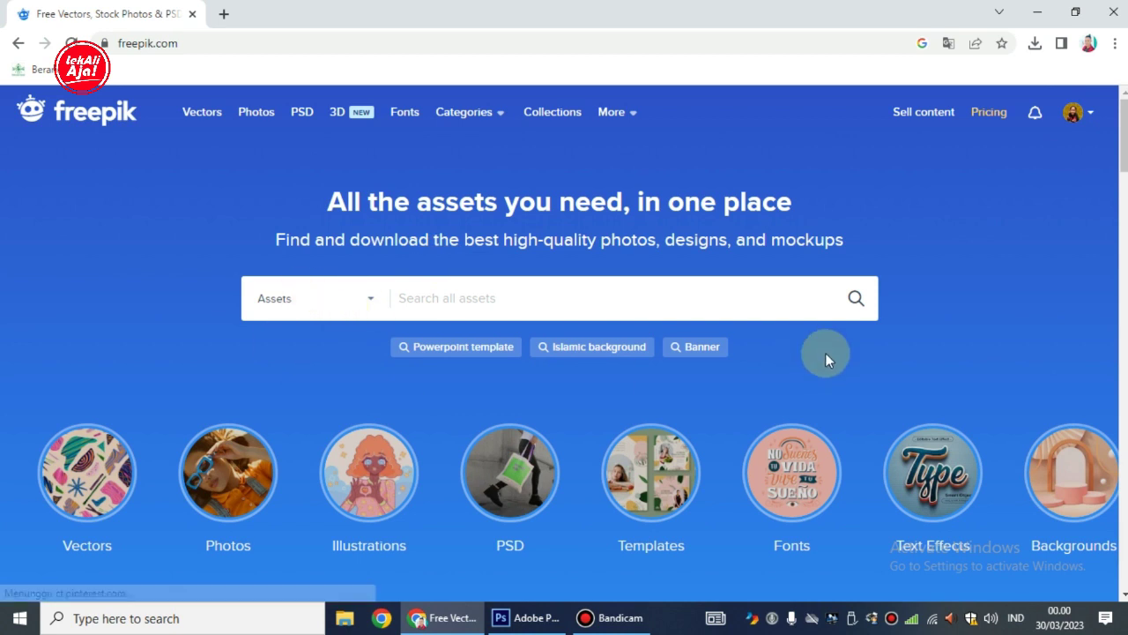
scroll(564, 344, "down", 1)
scroll(564, 344, "up", 1)
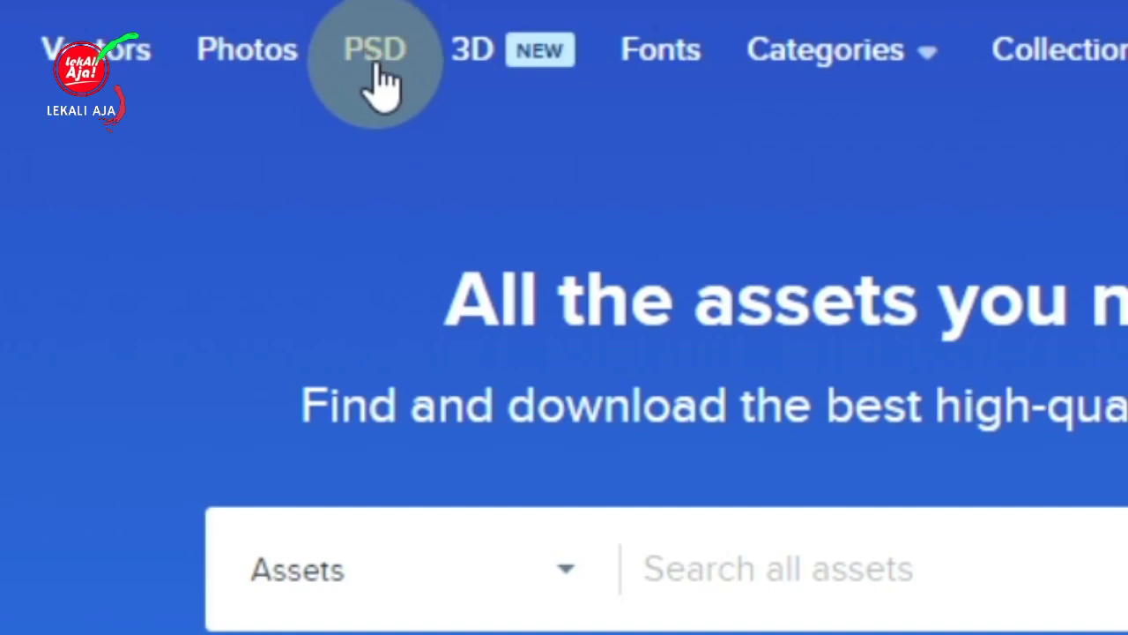
left_click(371, 66)
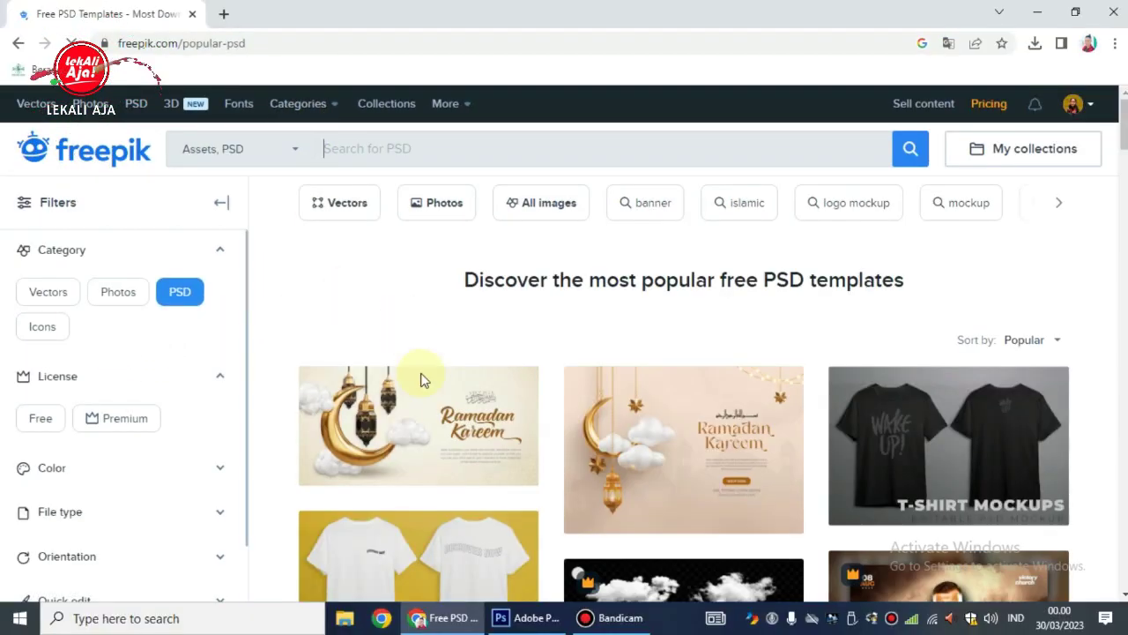
mouse_move(1126, 151)
left_mouse_down()
mouse_move(1125, 198)
mouse_move(1126, 132)
left_mouse_up()
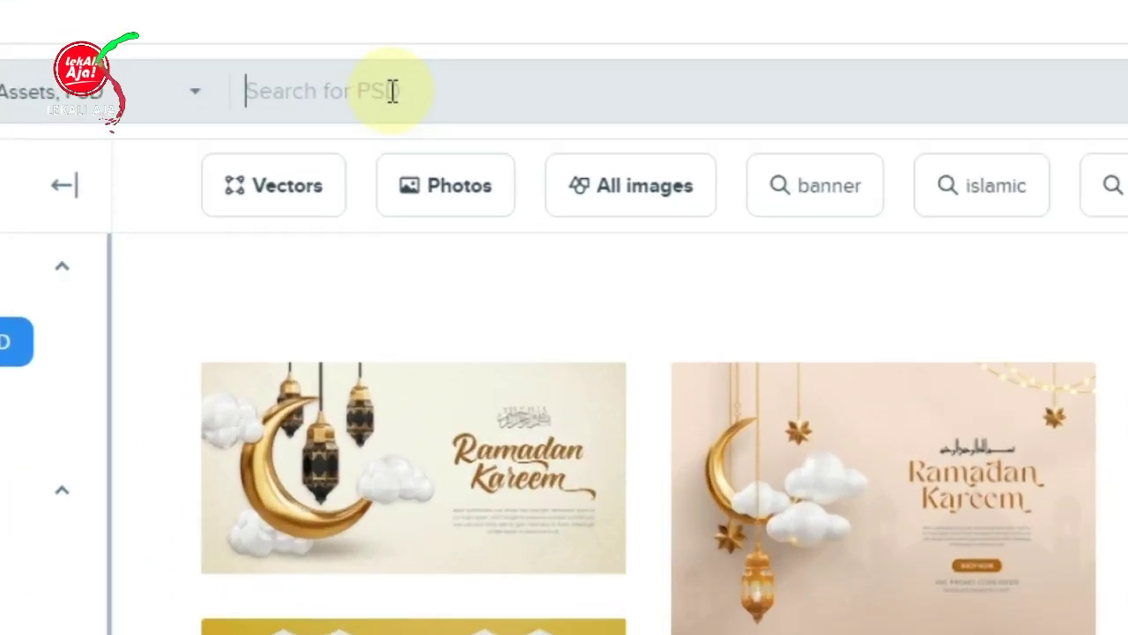
type("aid muba")
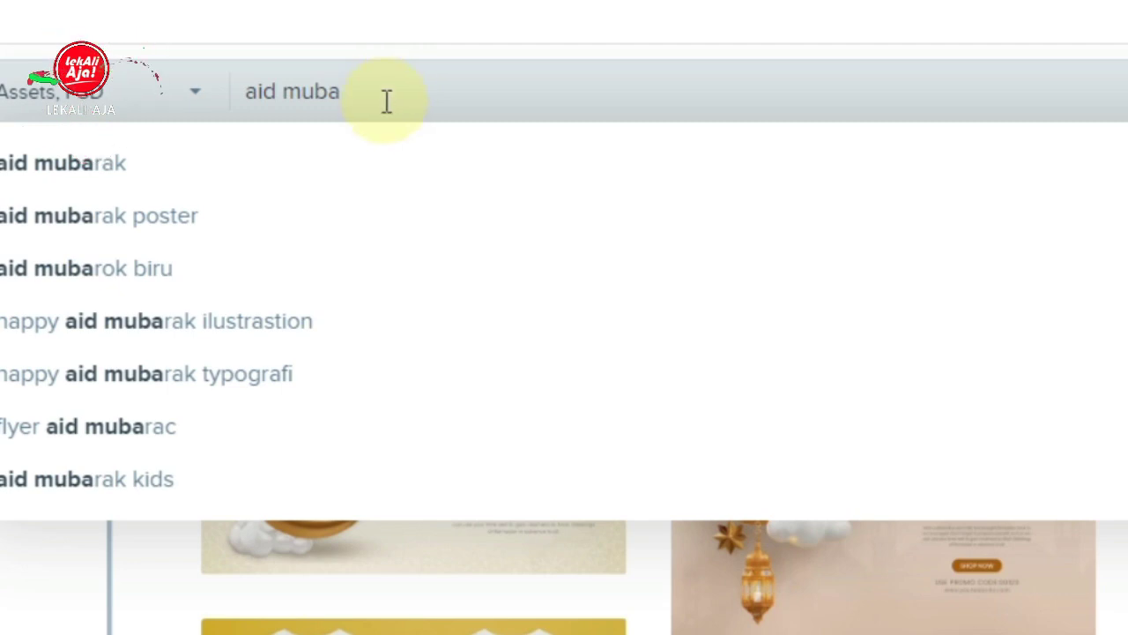
Step: Run the 'aid mubarak' PSD search and browse the Eid banner template results
left_click(352, 167)
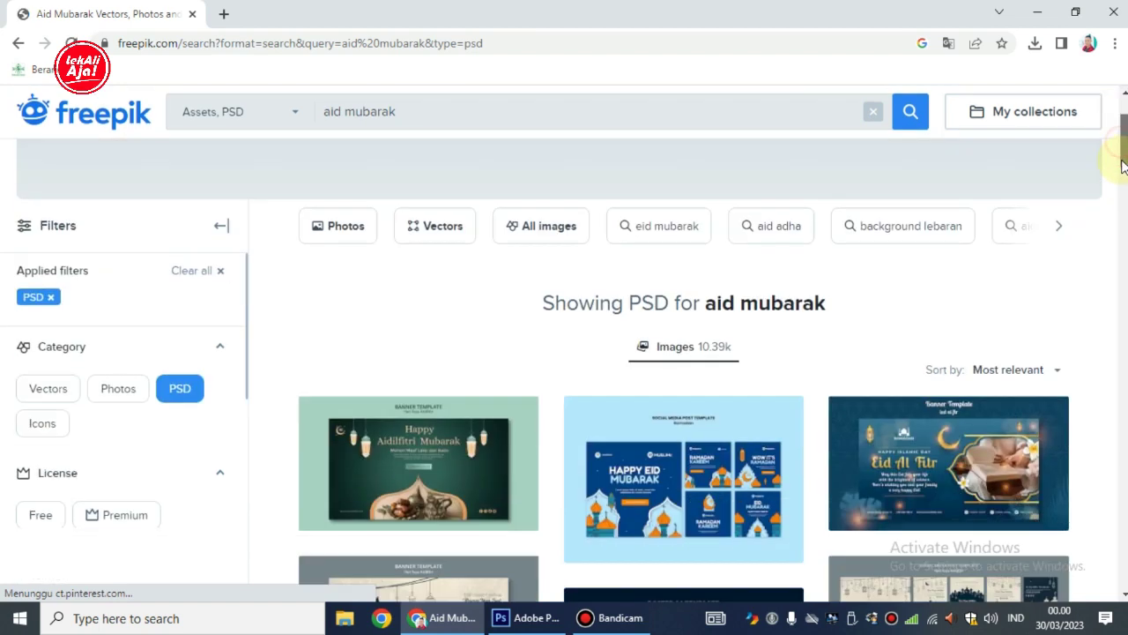
left_click_drag(1120, 147, 1123, 224)
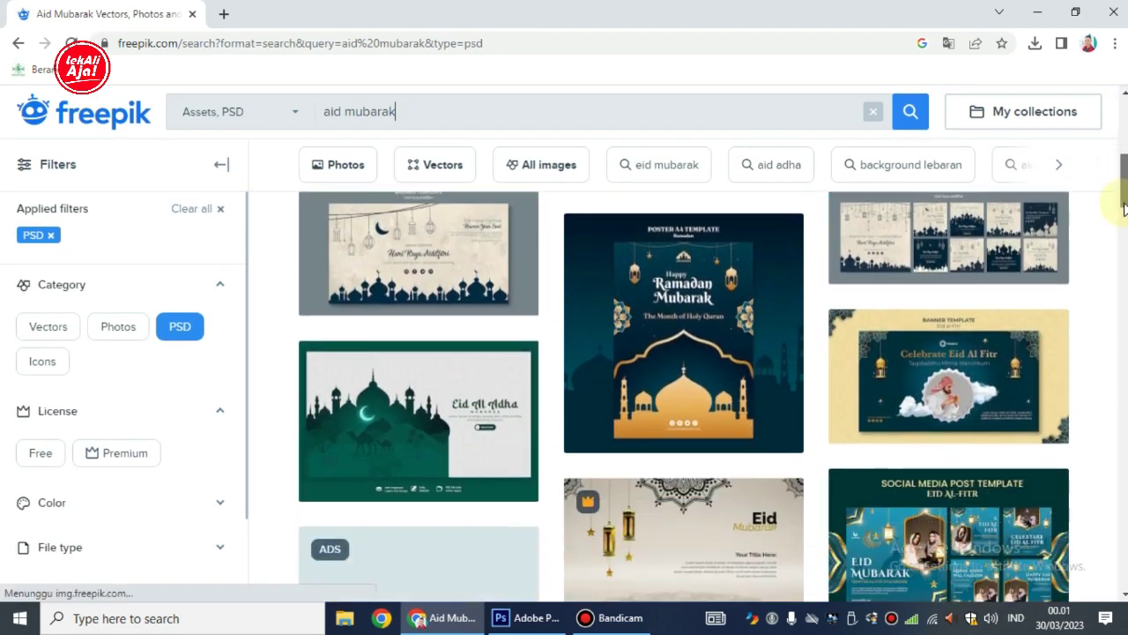
scroll(683, 397, "down", 3)
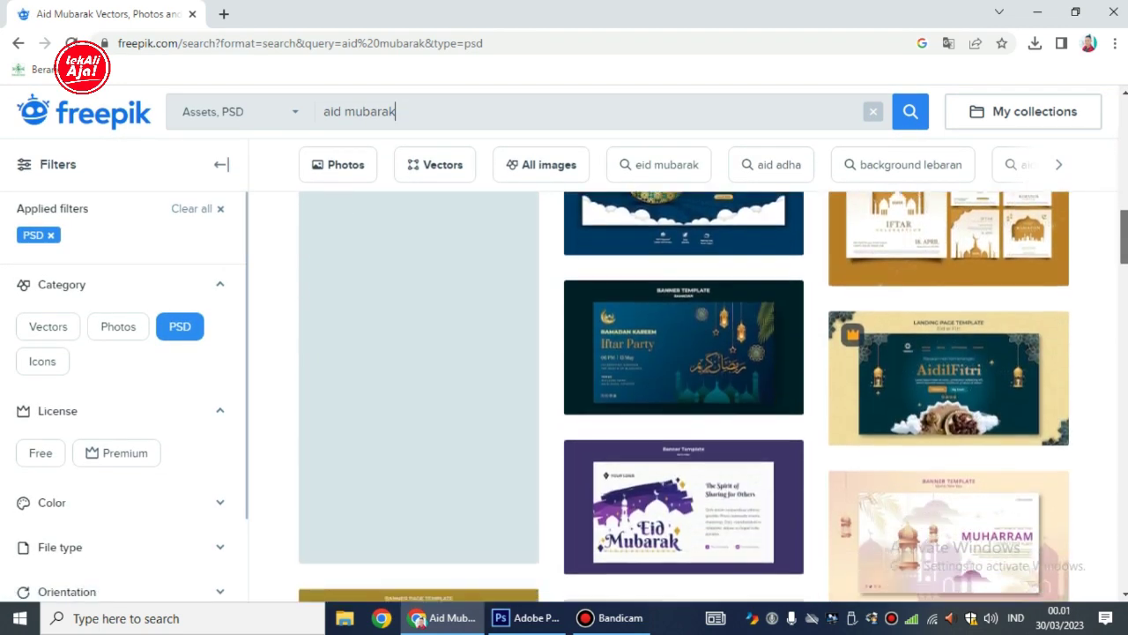
scroll(684, 397, "down", 5)
scroll(683, 397, "down", 5)
scroll(683, 397, "up", 1)
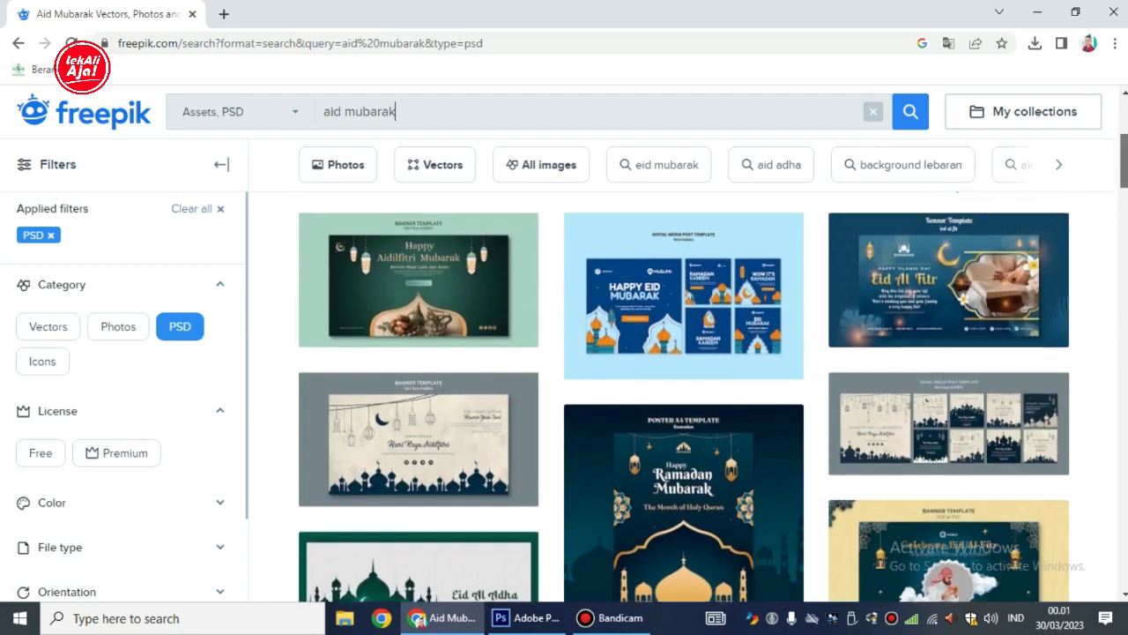
scroll(683, 397, "up", 1)
scroll(683, 397, "down", 4)
scroll(683, 397, "down", 3)
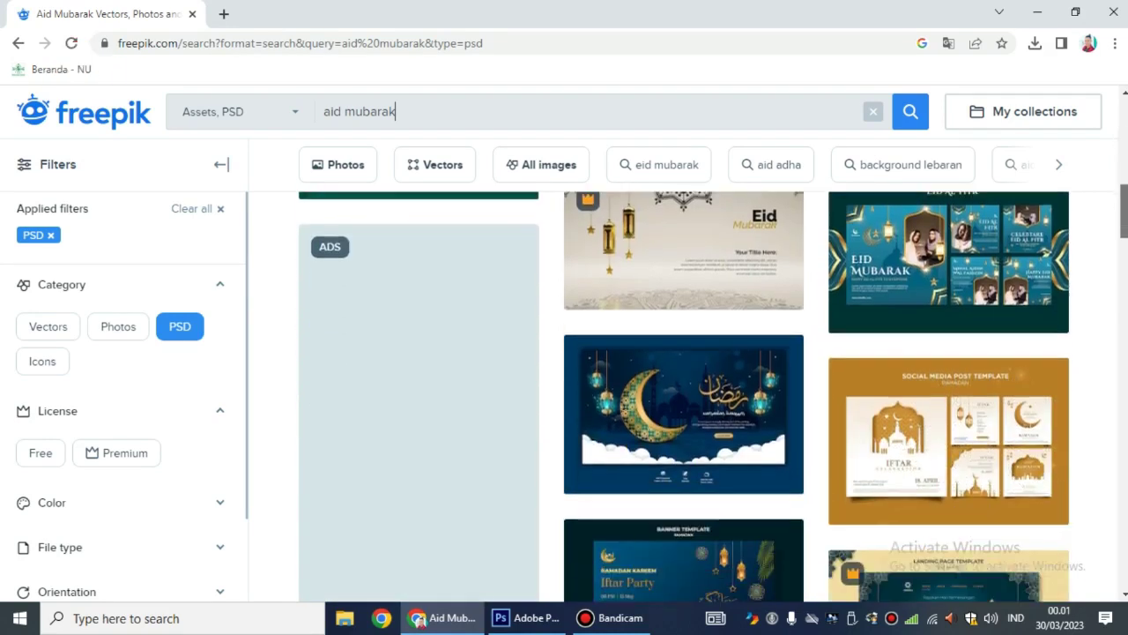
scroll(683, 396, "down", 2)
scroll(683, 396, "down", 1)
scroll(683, 397, "up", 1)
mouse_move(683, 379)
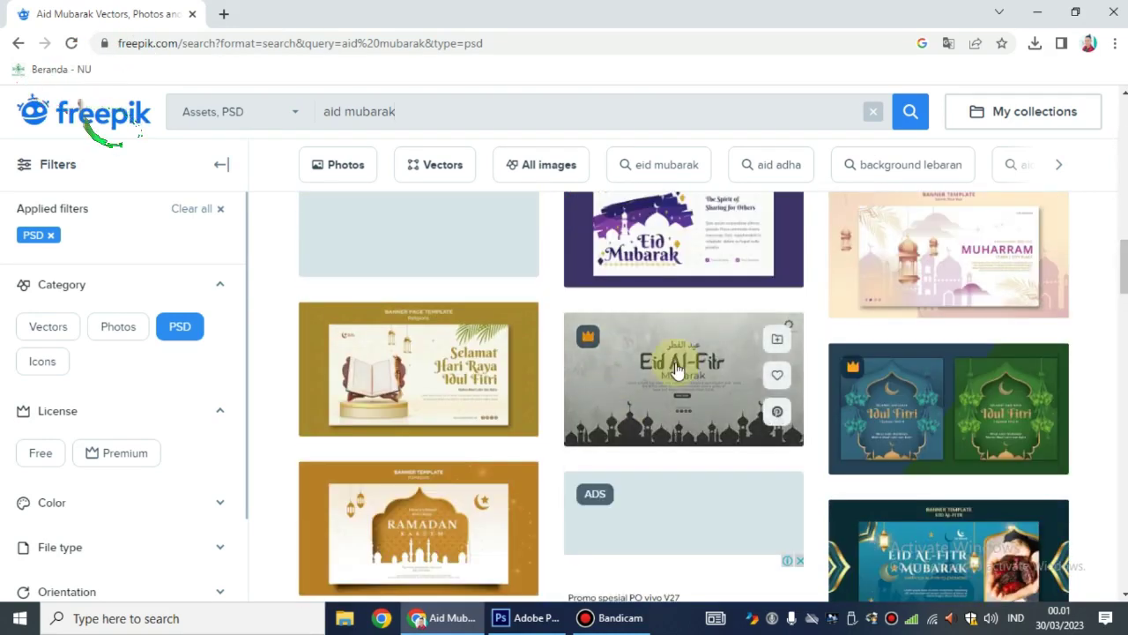
mouse_move(1123, 277)
left_mouse_down()
mouse_move(1121, 244)
mouse_move(1123, 327)
mouse_move(1122, 174)
left_mouse_up()
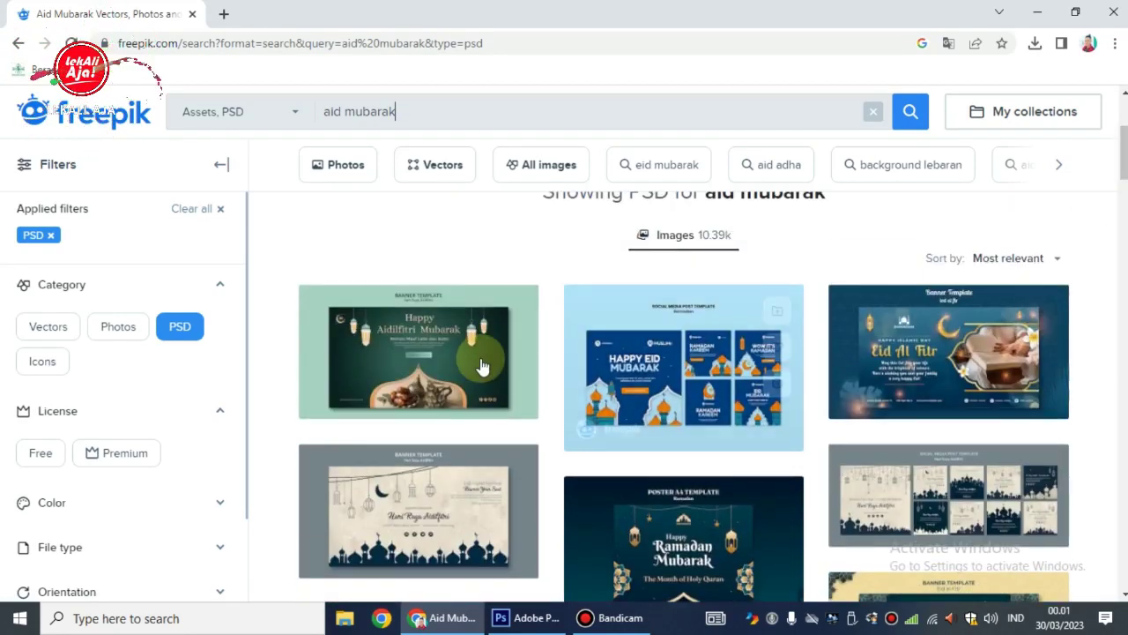
mouse_move(419, 512)
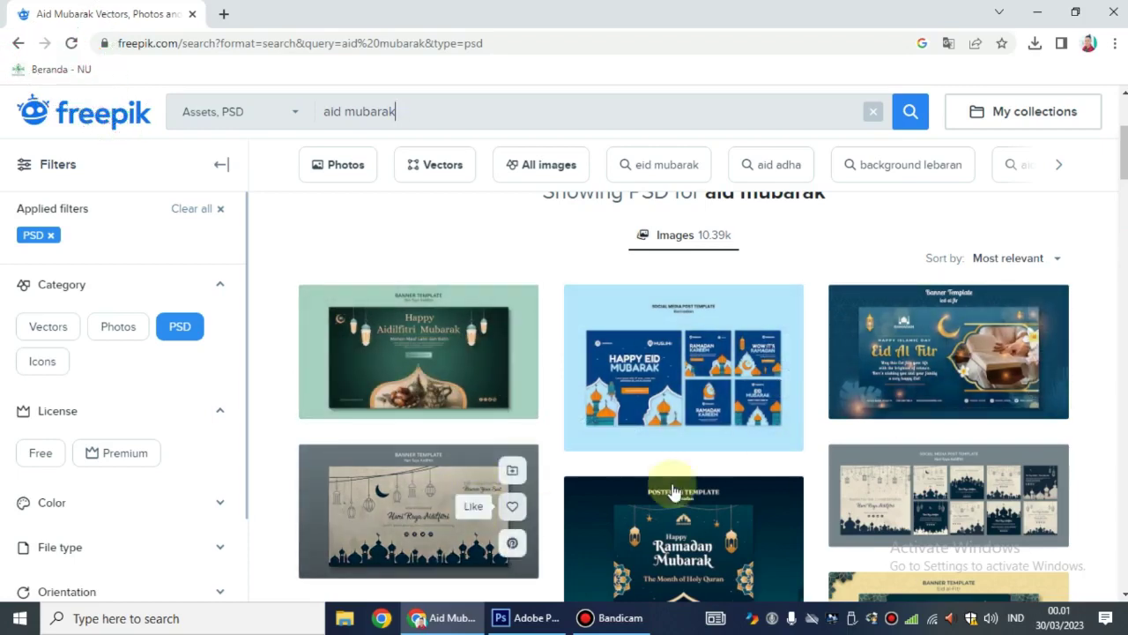
left_click_drag(1121, 157, 1121, 194)
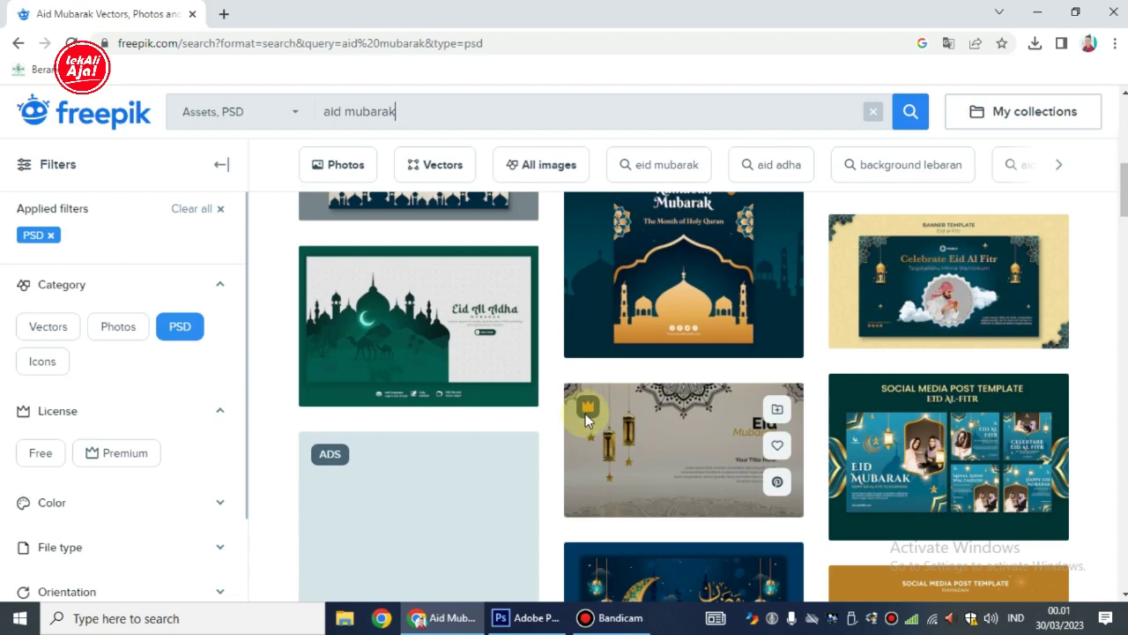
left_click_drag(1124, 195, 1126, 266)
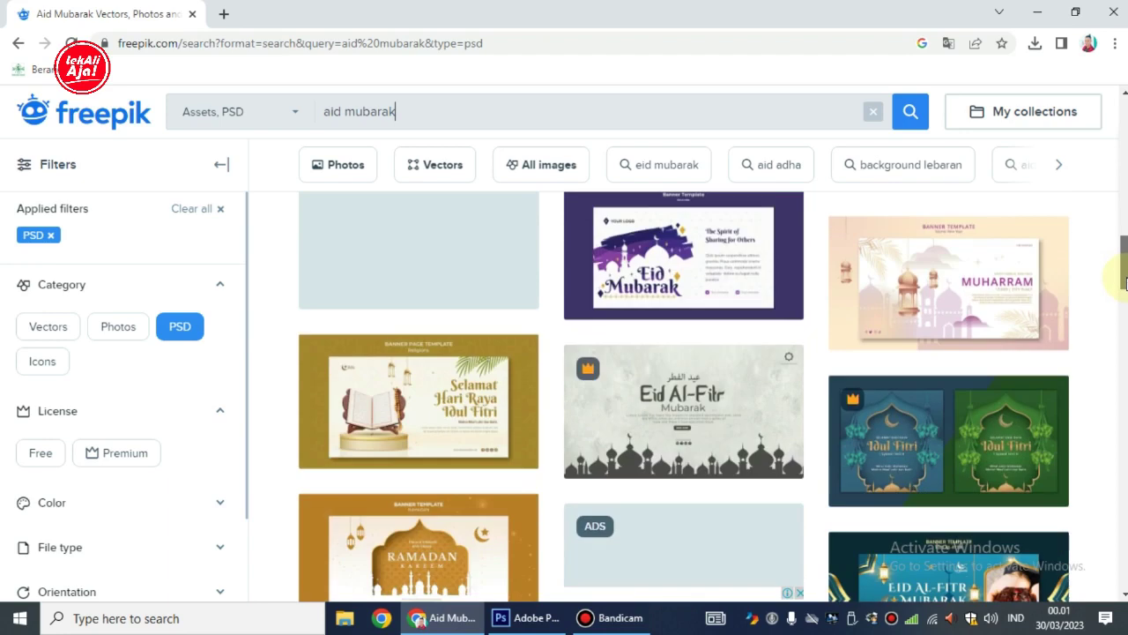
mouse_move(1125, 267)
left_mouse_down()
mouse_move(1126, 451)
mouse_move(1126, 424)
left_mouse_up()
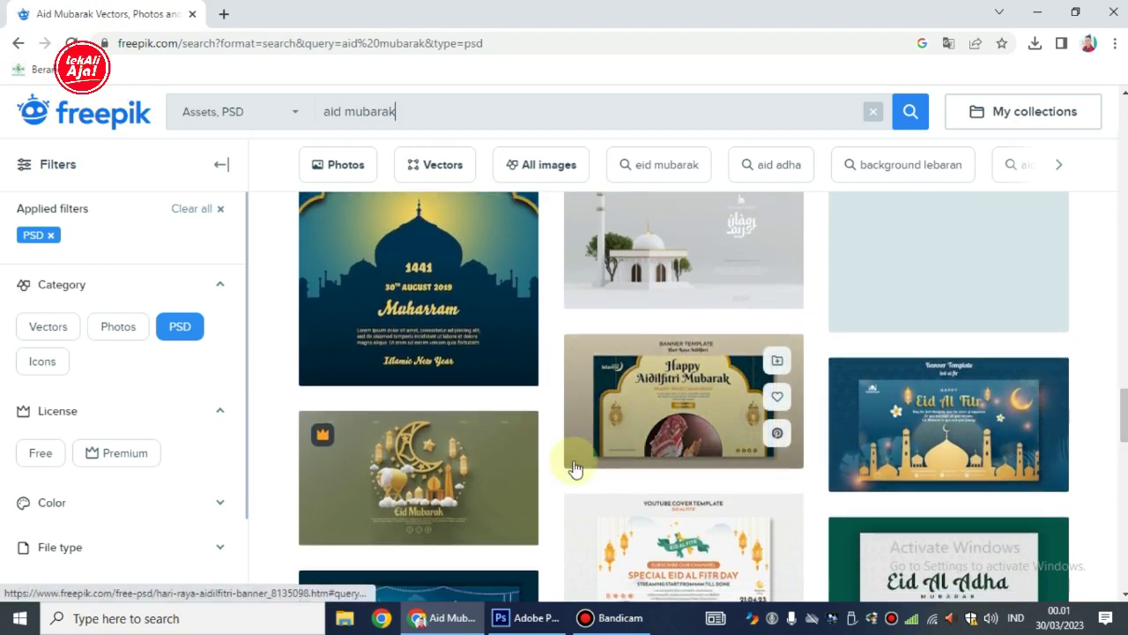
Step: Open the Eid al-Fitr horizontal banner template and download it as a PSD
left_click(952, 434)
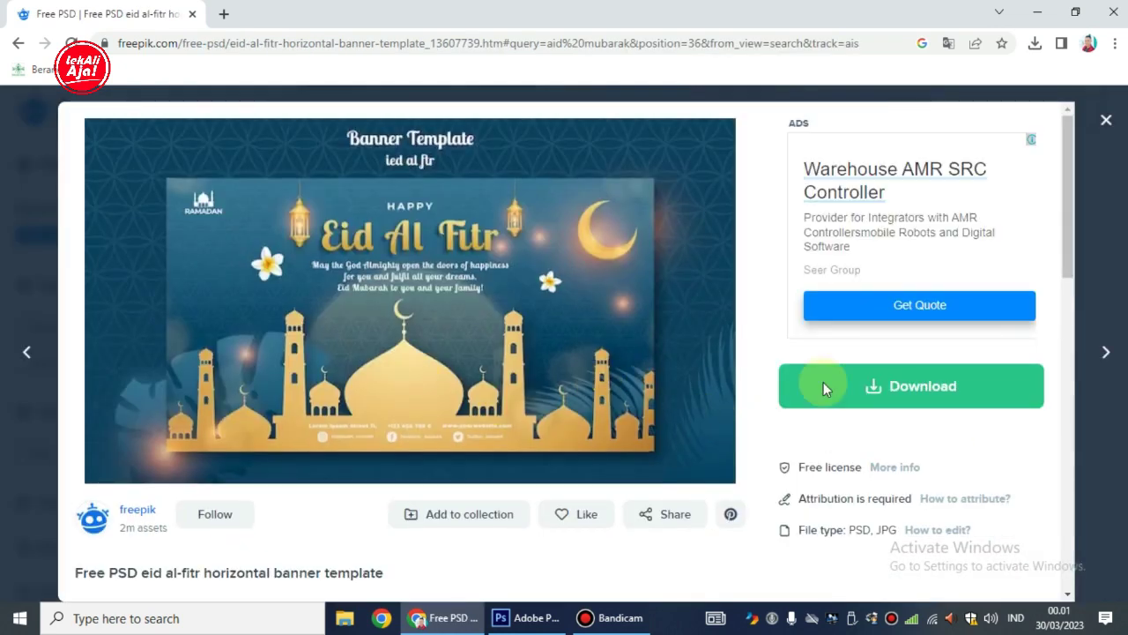
left_click(848, 397)
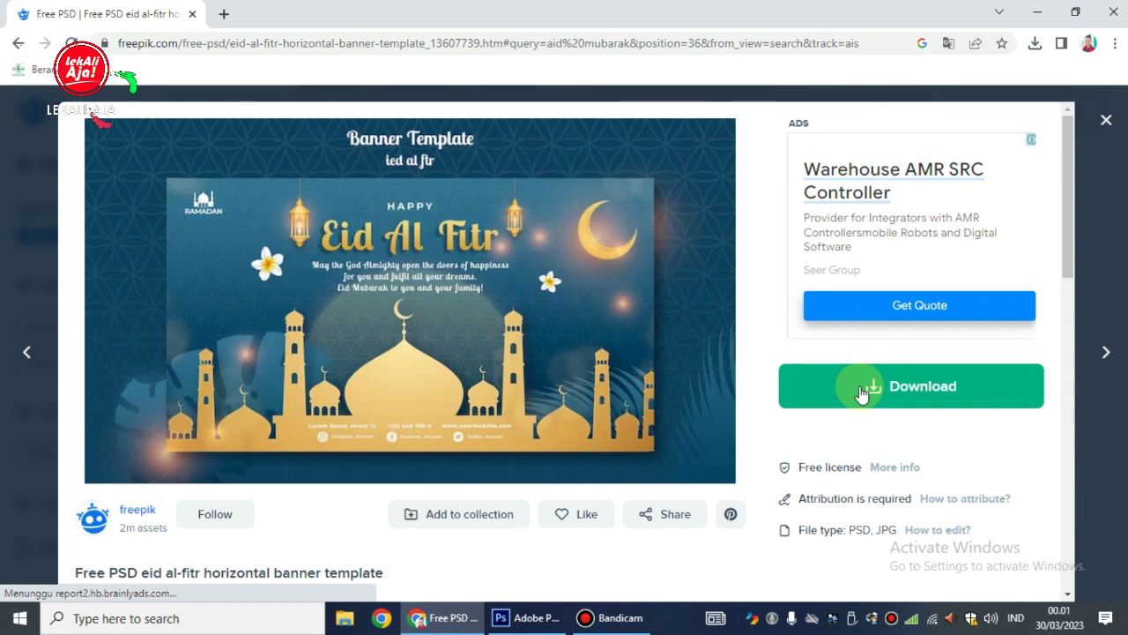
scroll(1068, 265, "down", 2)
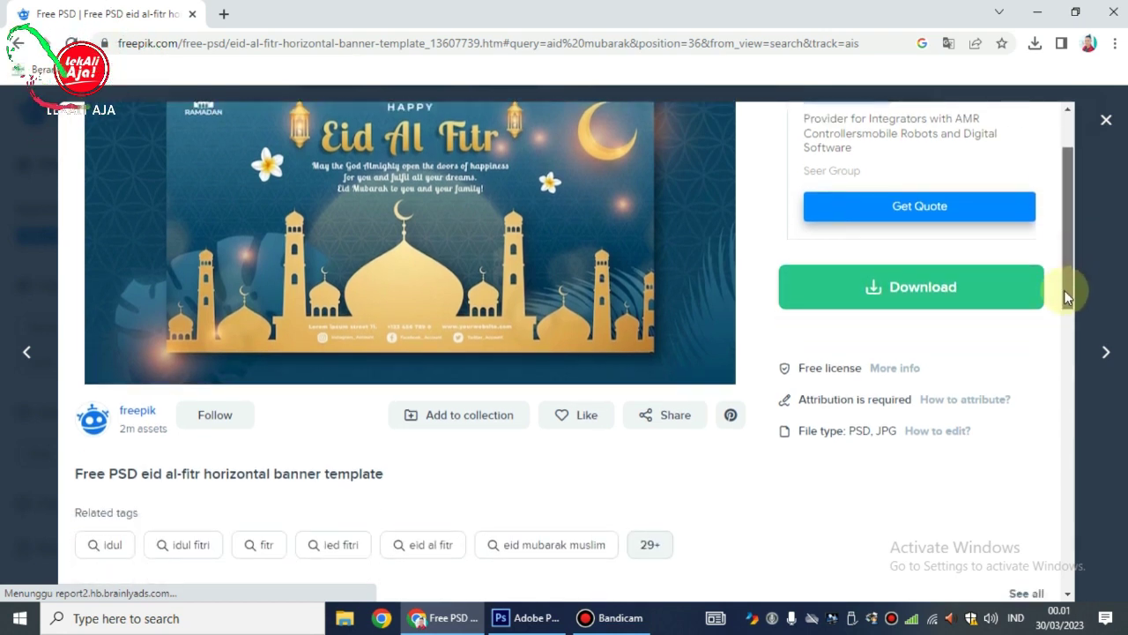
left_click(917, 290)
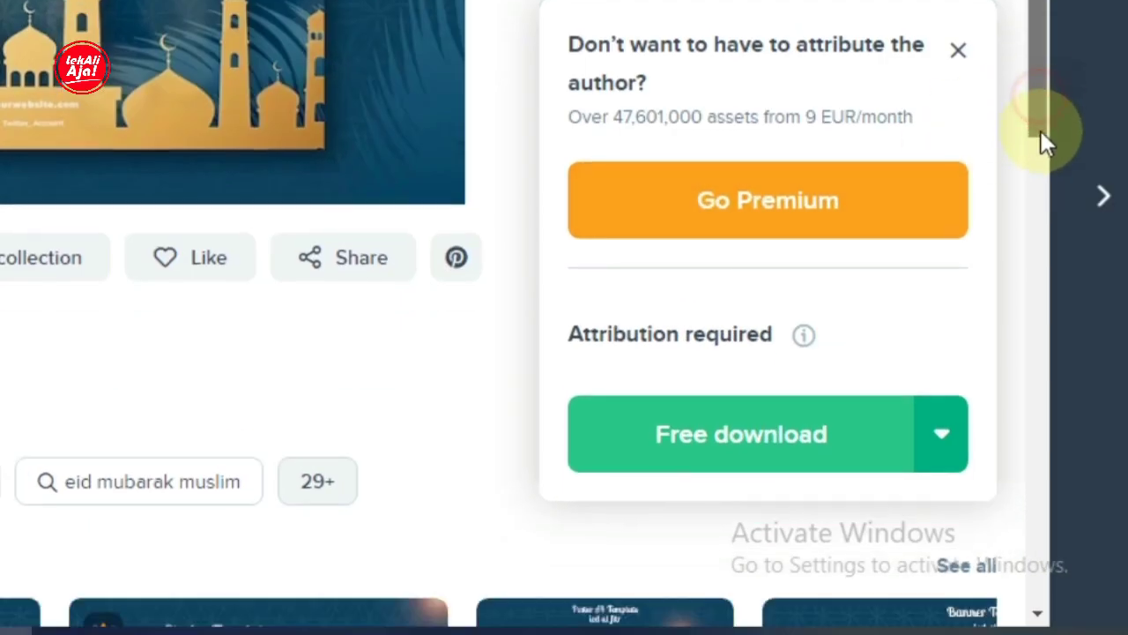
left_click_drag(1041, 141, 1042, 201)
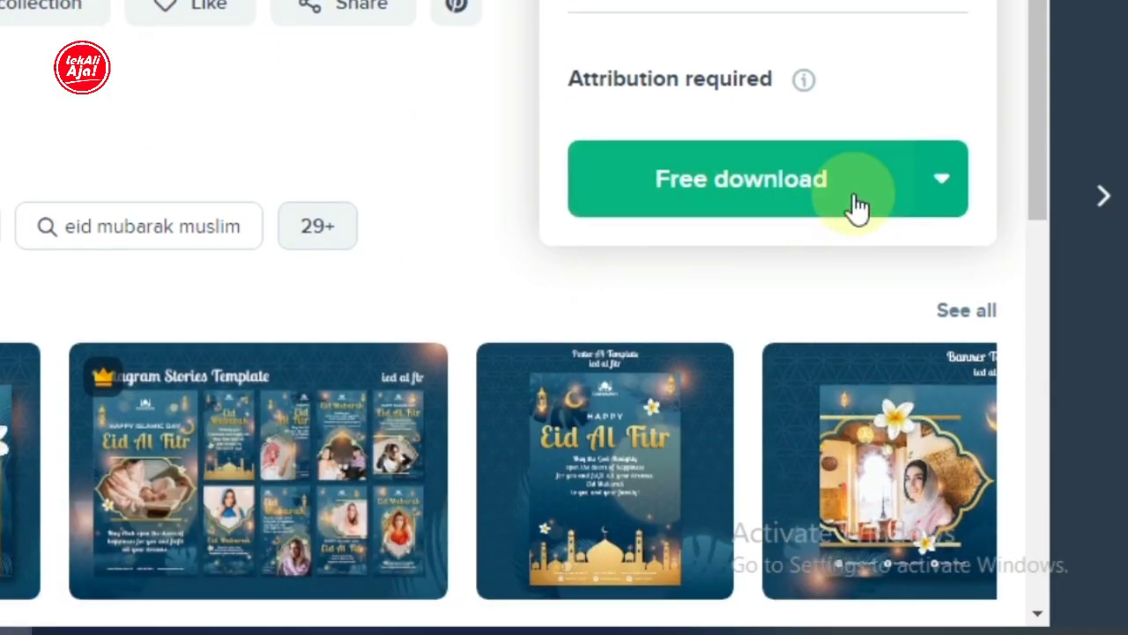
left_click(942, 185)
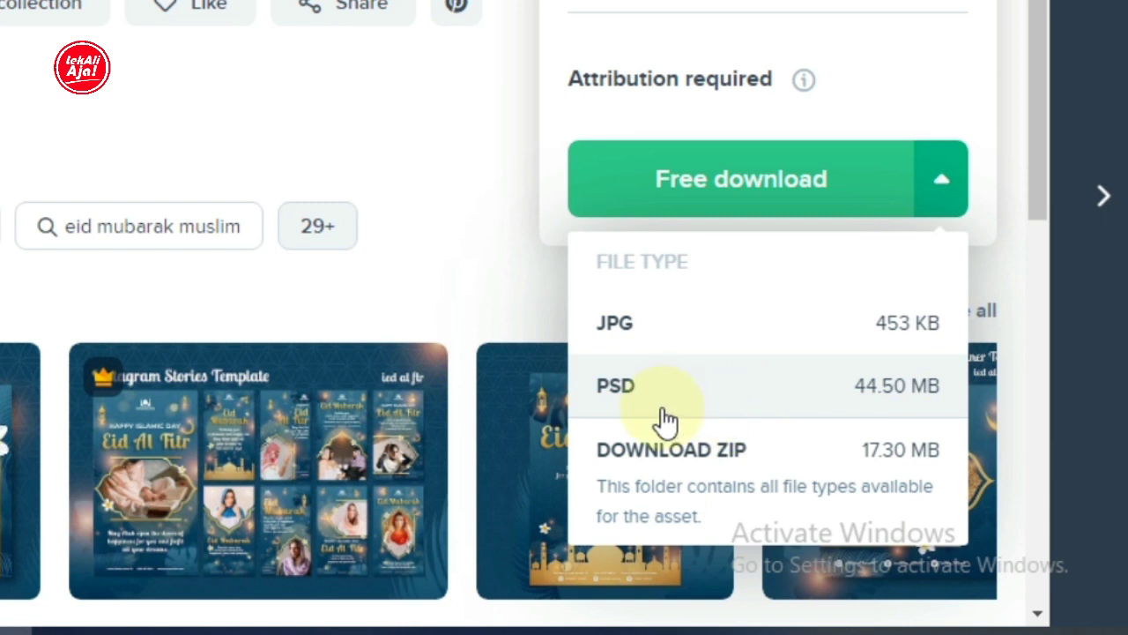
left_click(893, 393)
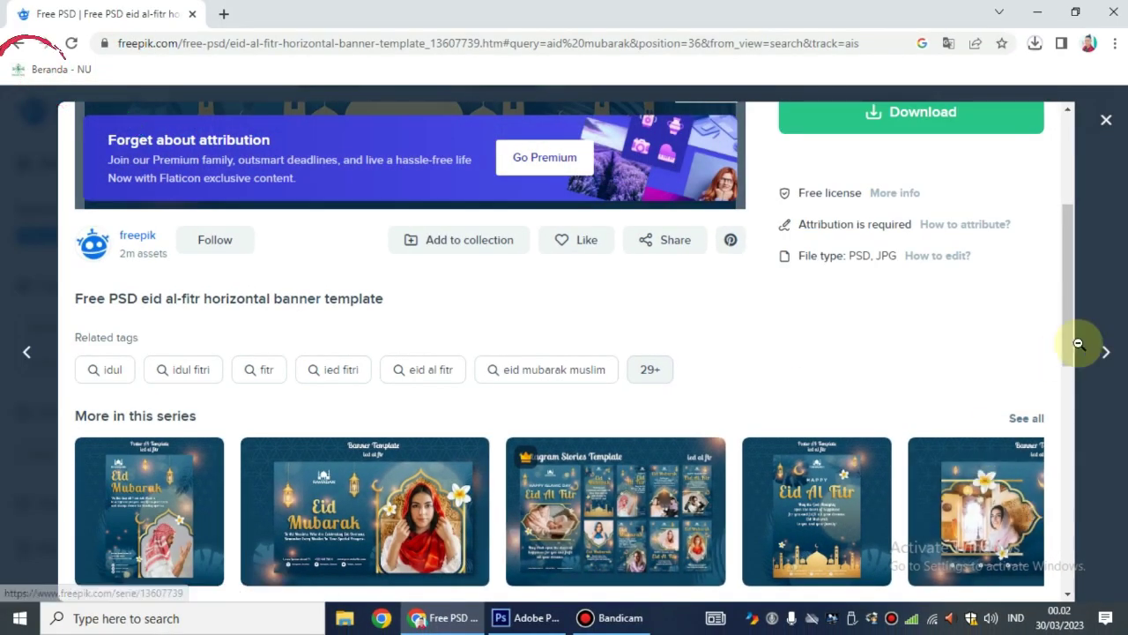
Step: Cancel the duplicate banner download and dismiss the attribution overlay
scroll(1071, 262, "up", 1)
scroll(1071, 261, "up", 2)
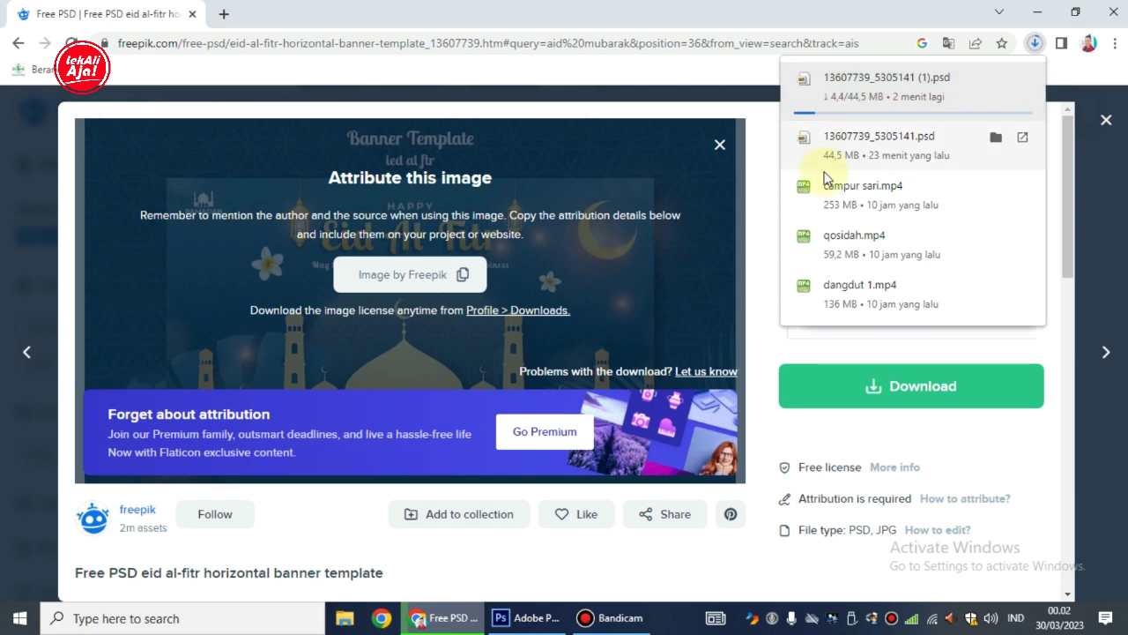
mouse_move(912, 86)
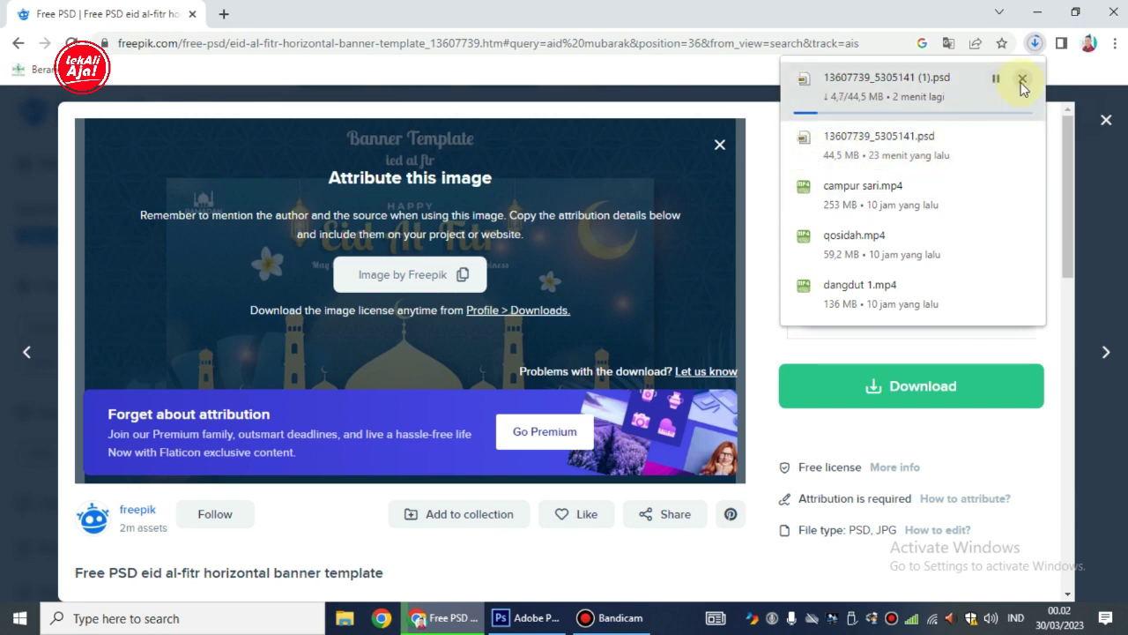
left_click(1021, 79)
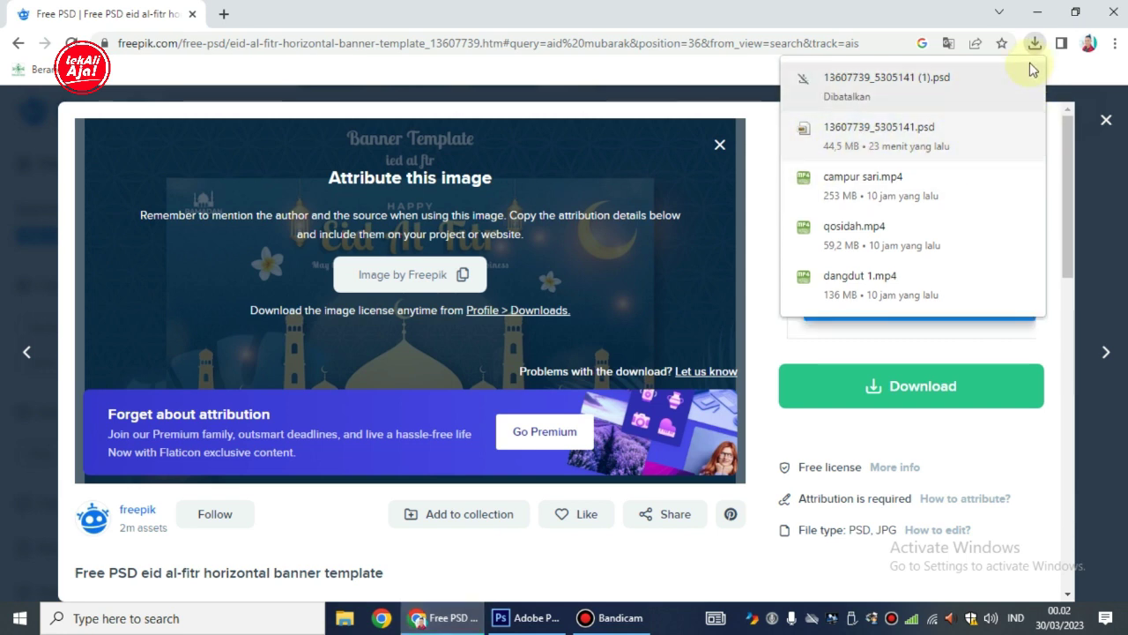
left_click(1035, 43)
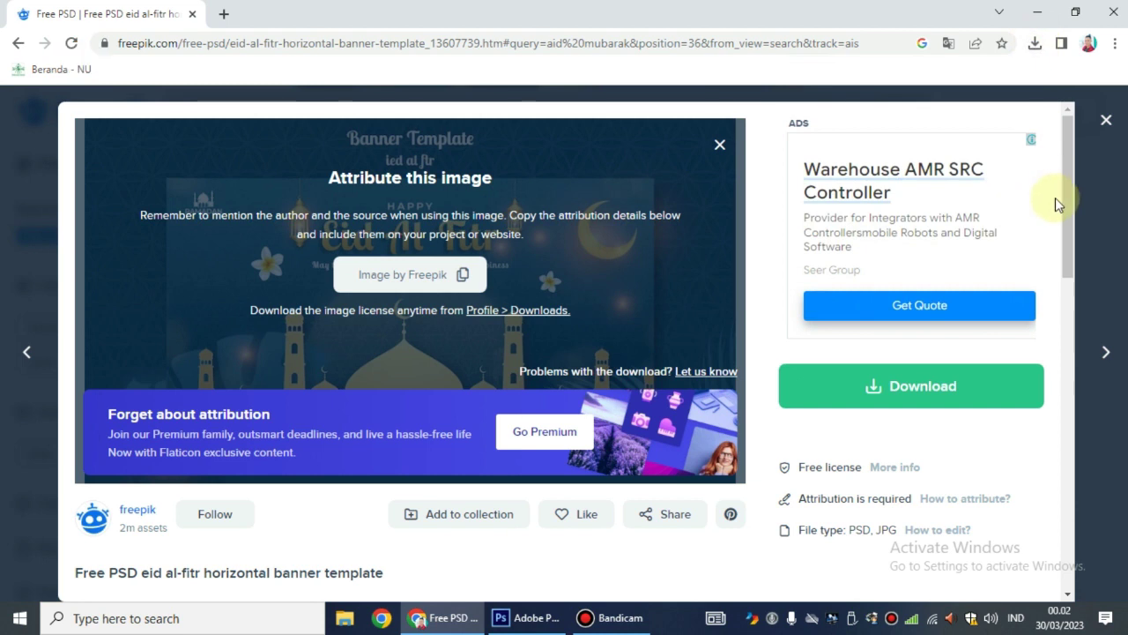
left_click(720, 145)
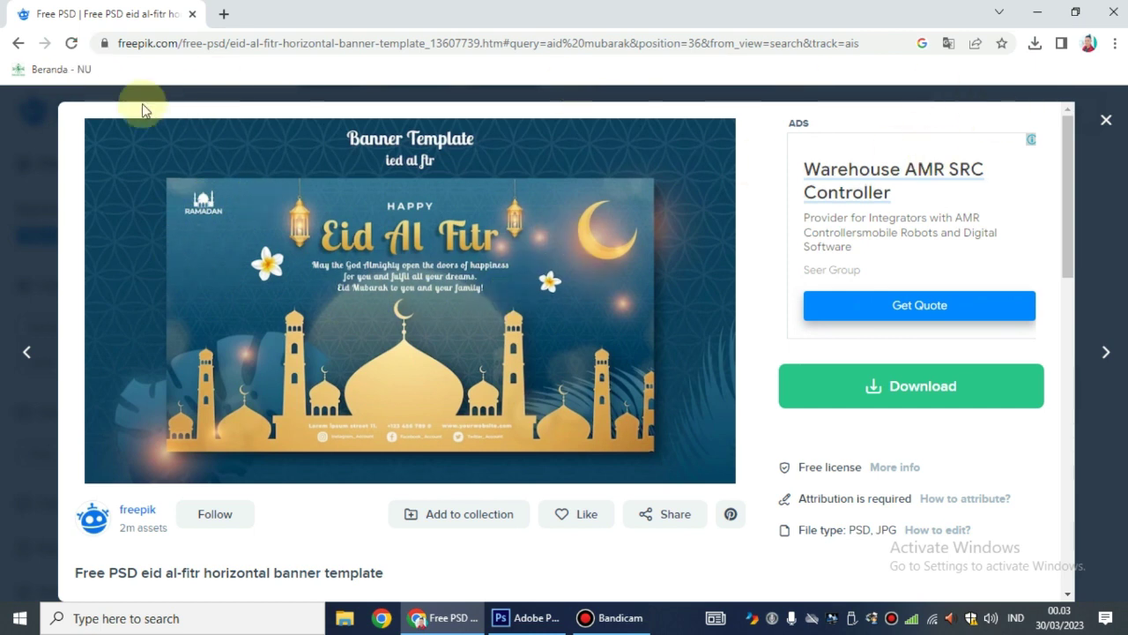
Step: Go back and switch the PSD search from aid mubarak to 'ketupat'
left_click(18, 44)
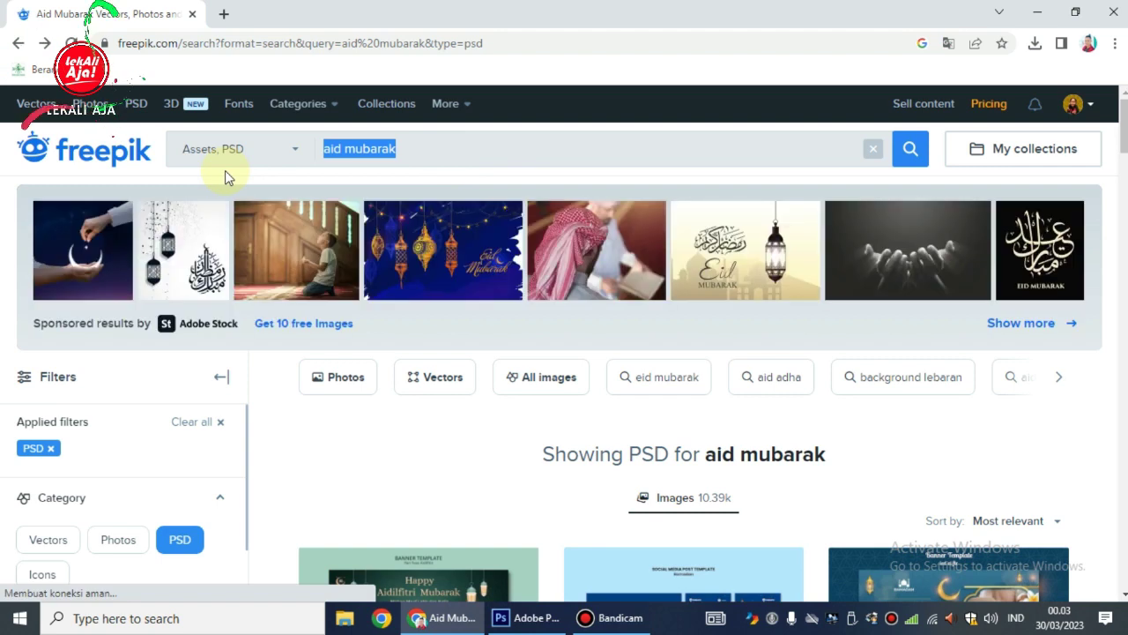
type("k")
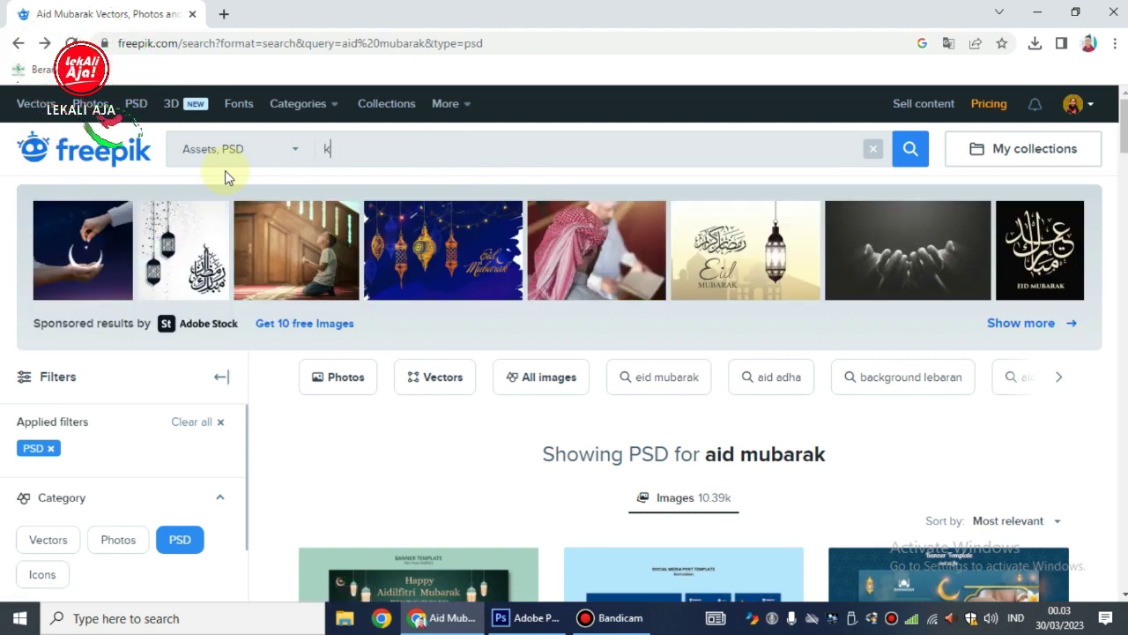
type("e")
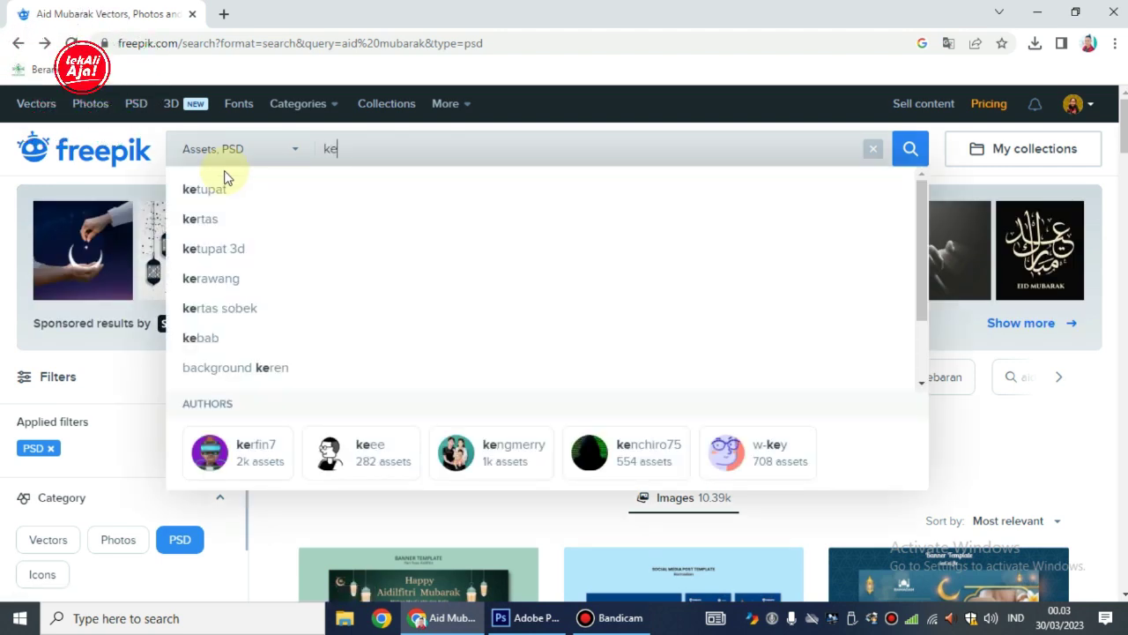
left_click(247, 189)
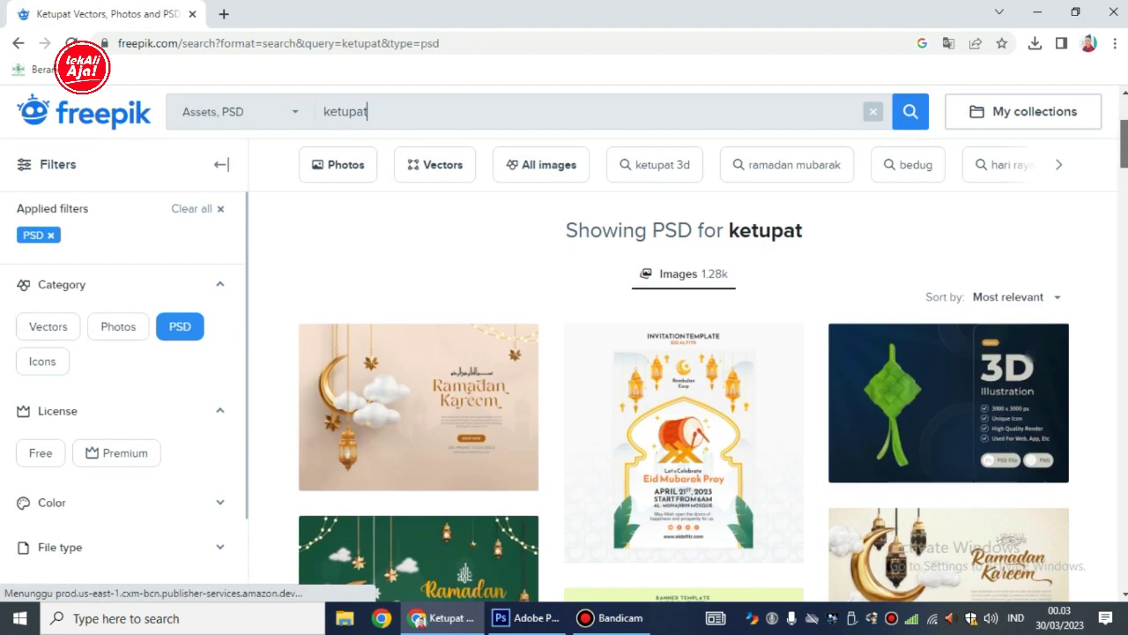
scroll(1113, 171, "down", 2)
mouse_move(949, 304)
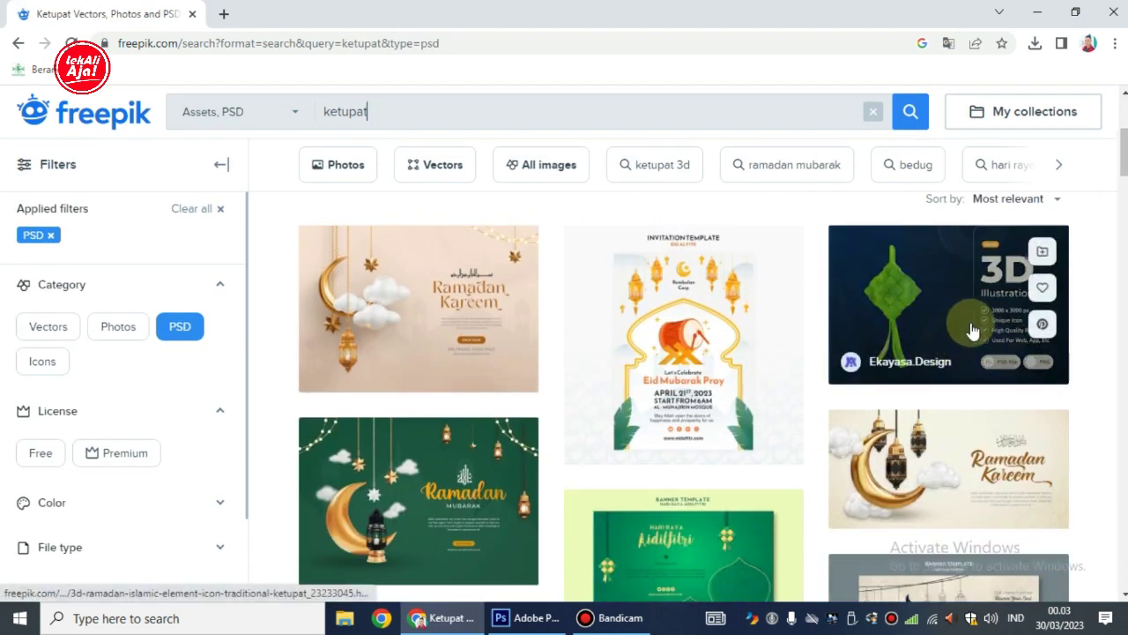
Step: Open the 3D ketupat element, start its ZIP download, then cancel it
left_click(921, 313)
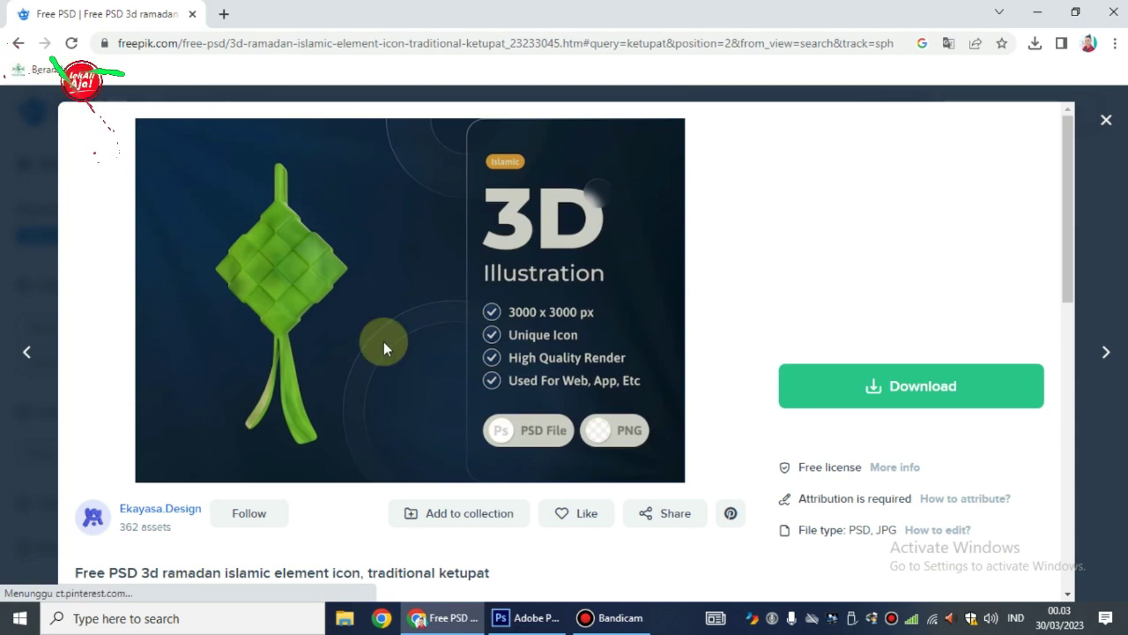
left_click(951, 389)
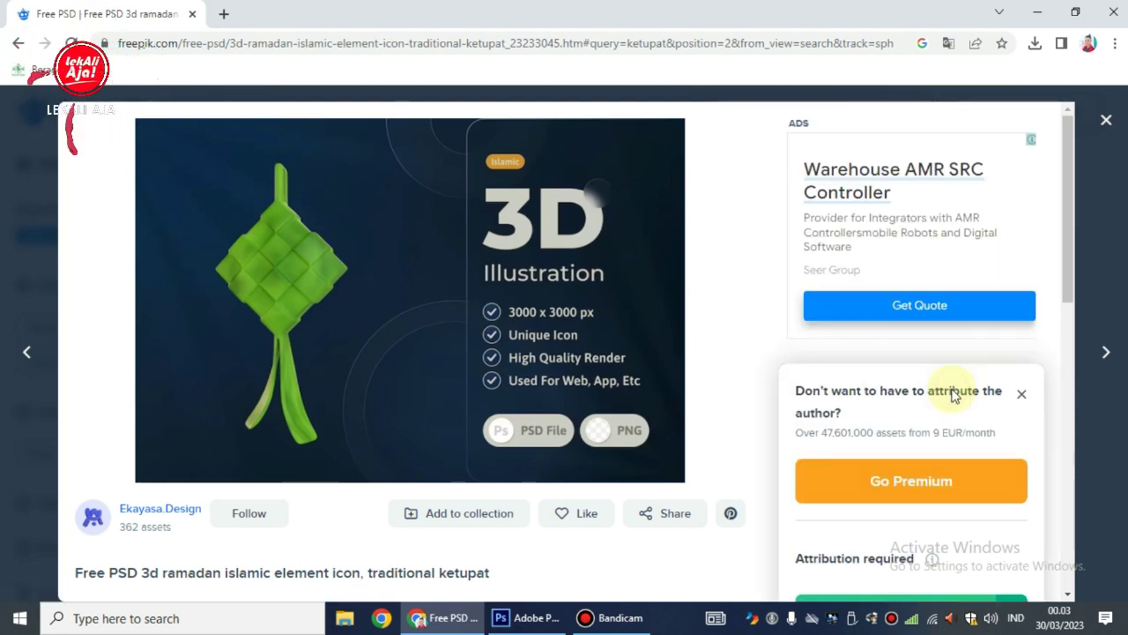
left_click_drag(1068, 298, 1070, 352)
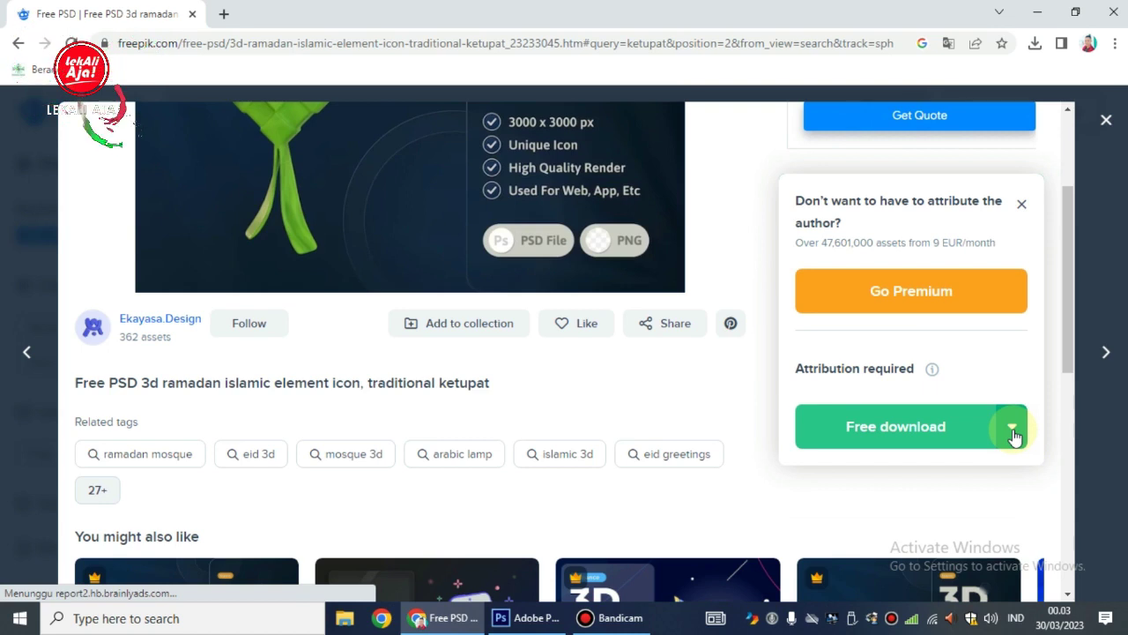
left_click(1014, 432)
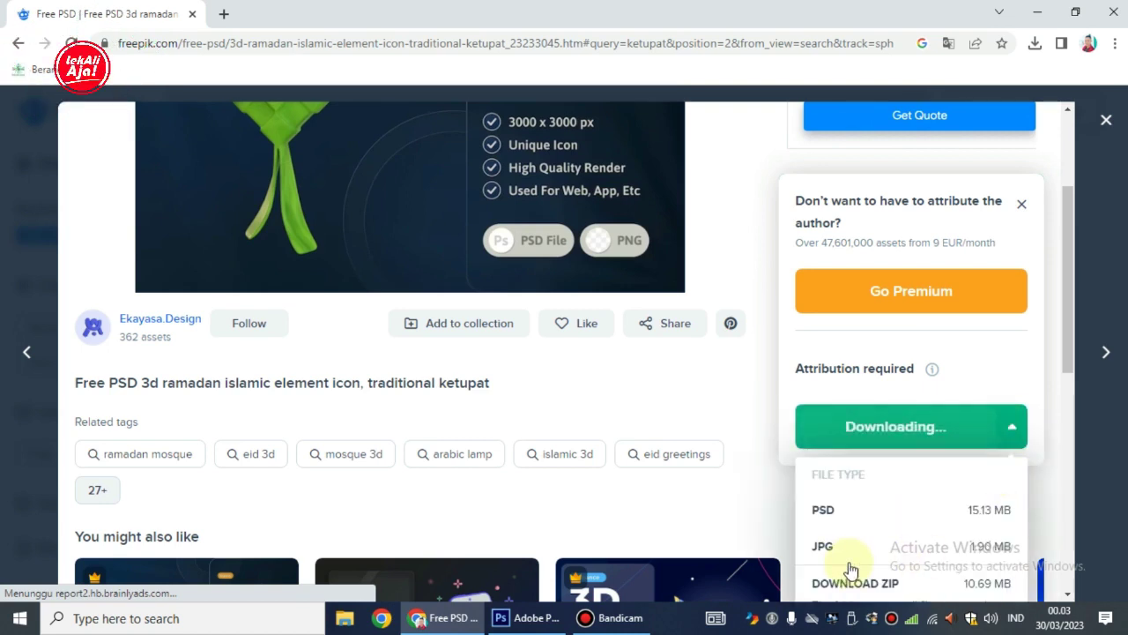
left_click(918, 514)
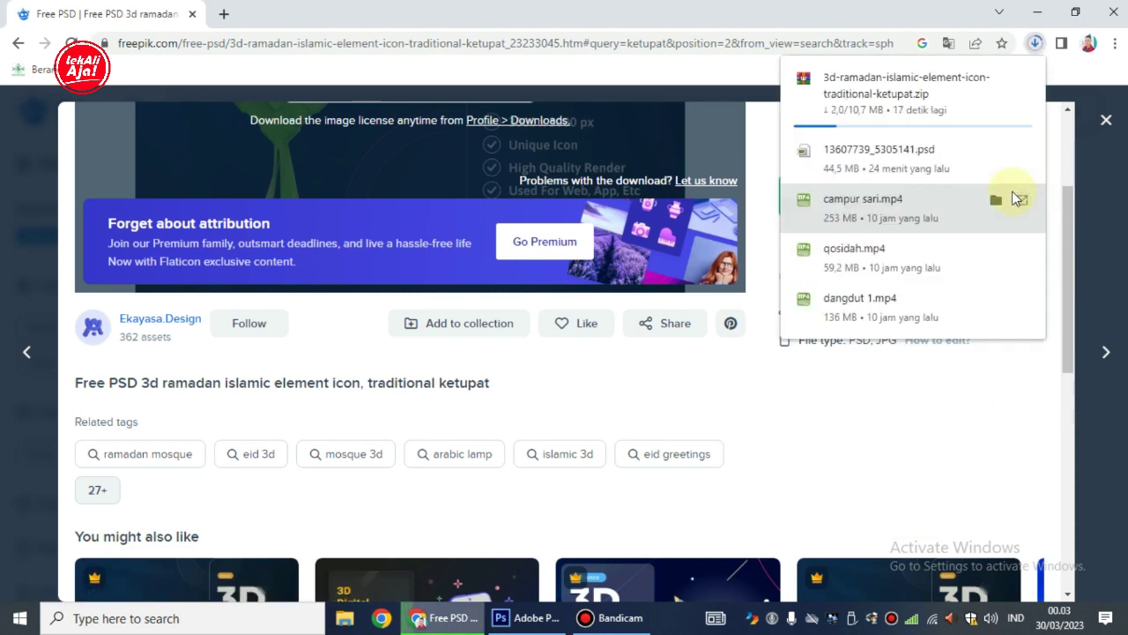
mouse_move(912, 93)
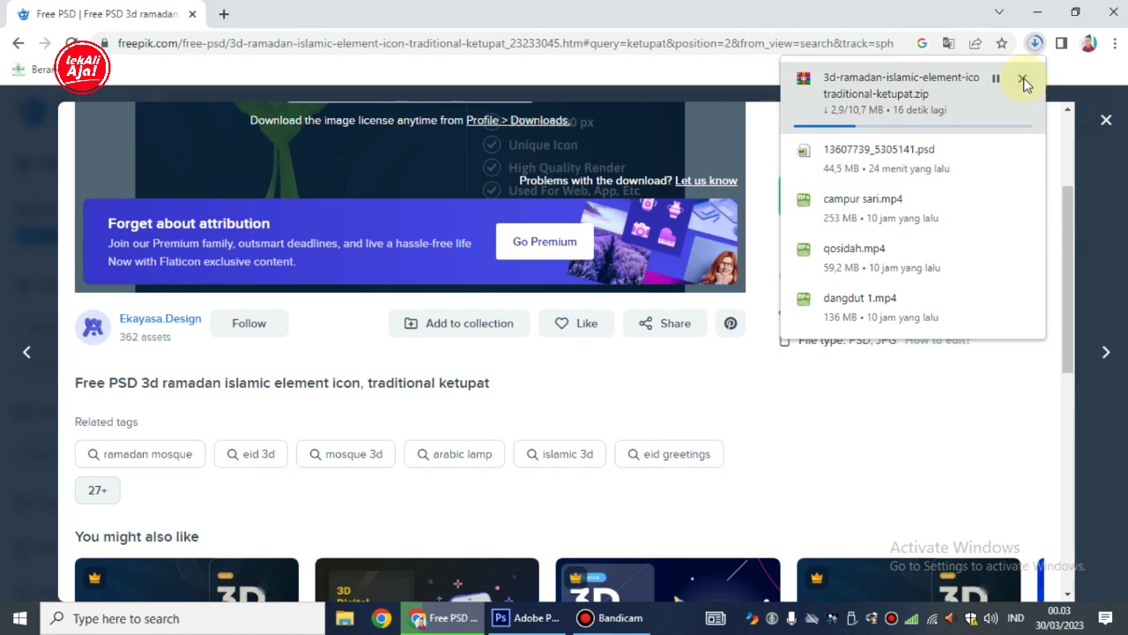
left_click(1022, 81)
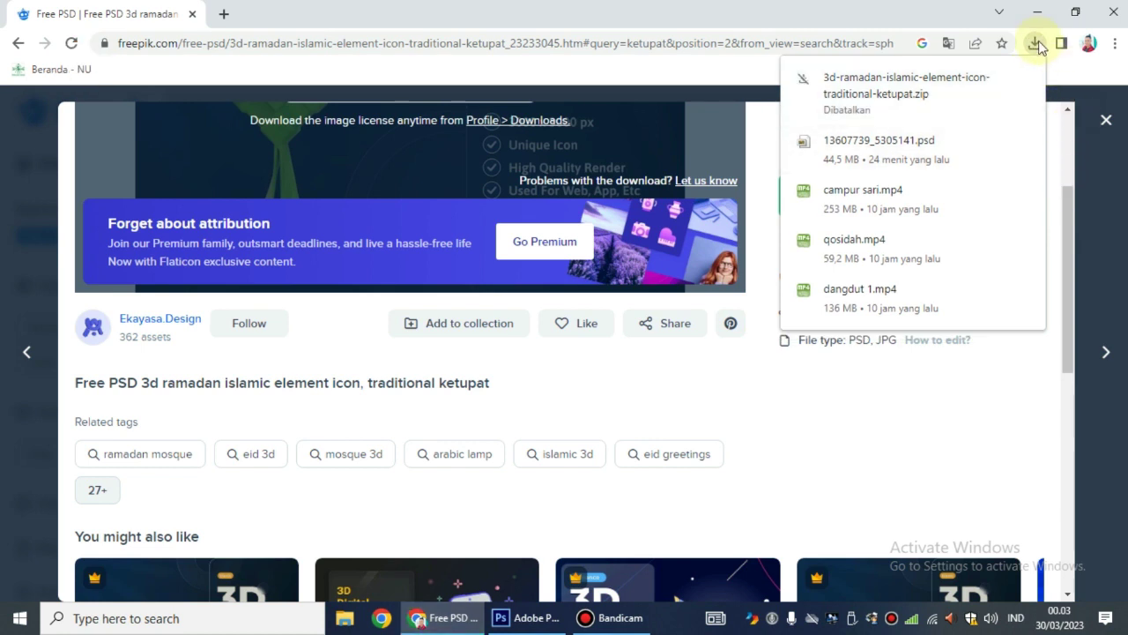
Step: Download the 3D ketupat element as the PSD file 23233045_islamicv1_6.psd
left_click(1015, 214)
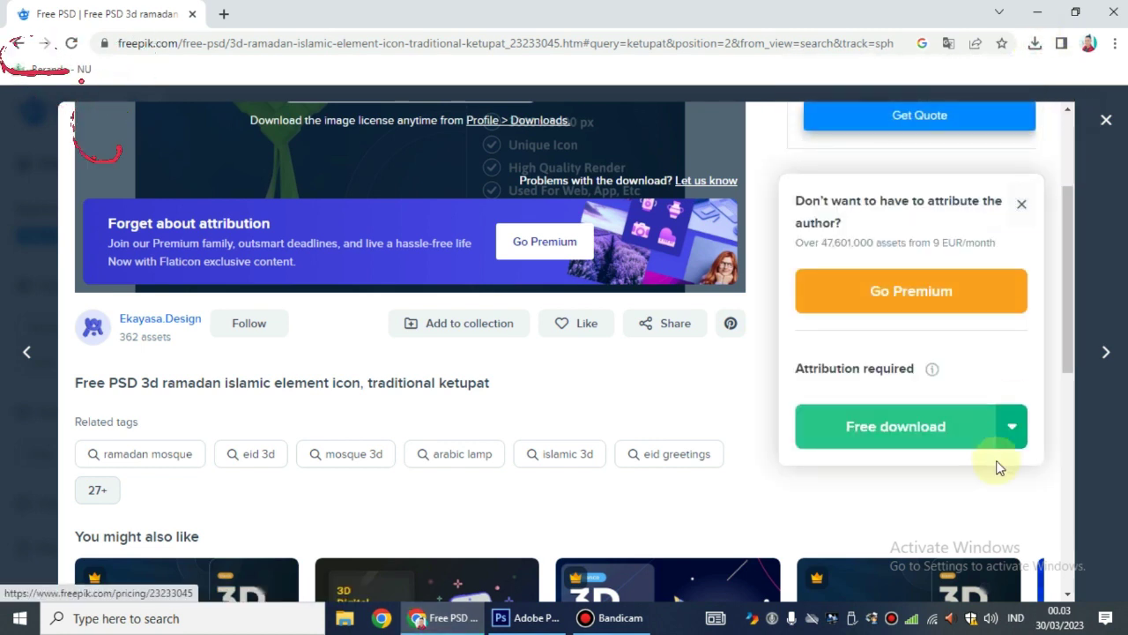
left_click(1009, 430)
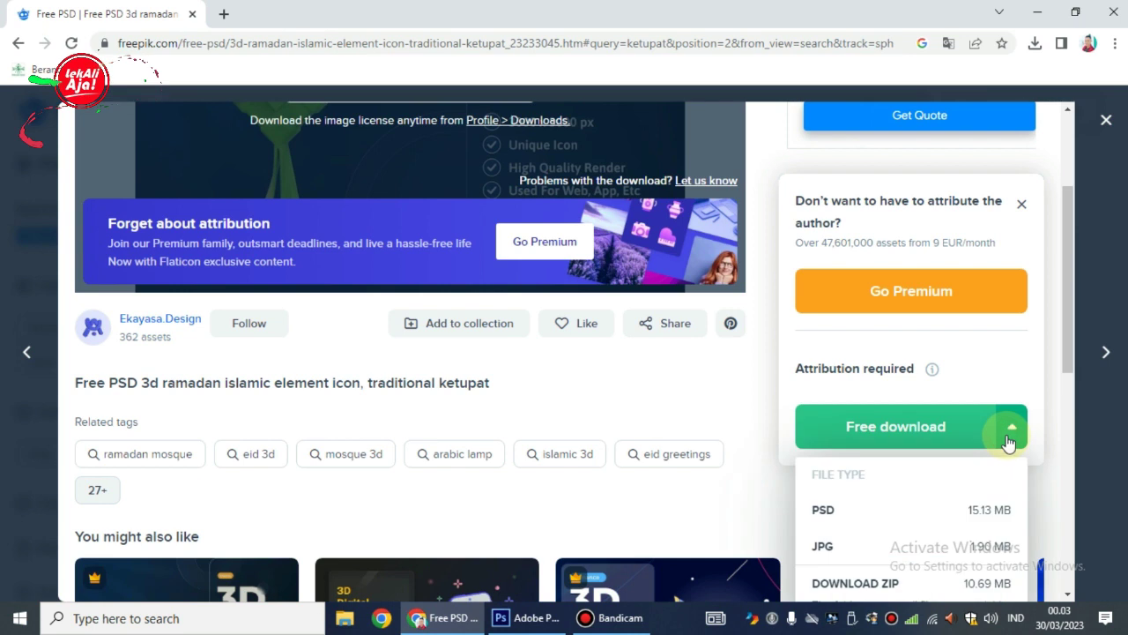
left_click(976, 518)
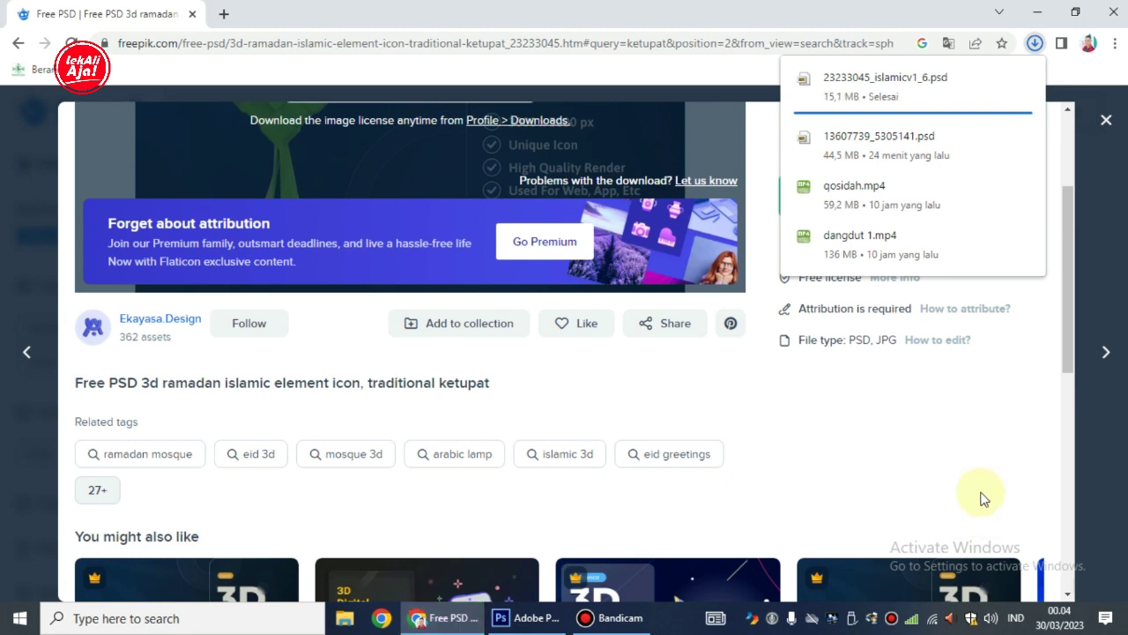
left_click(1036, 43)
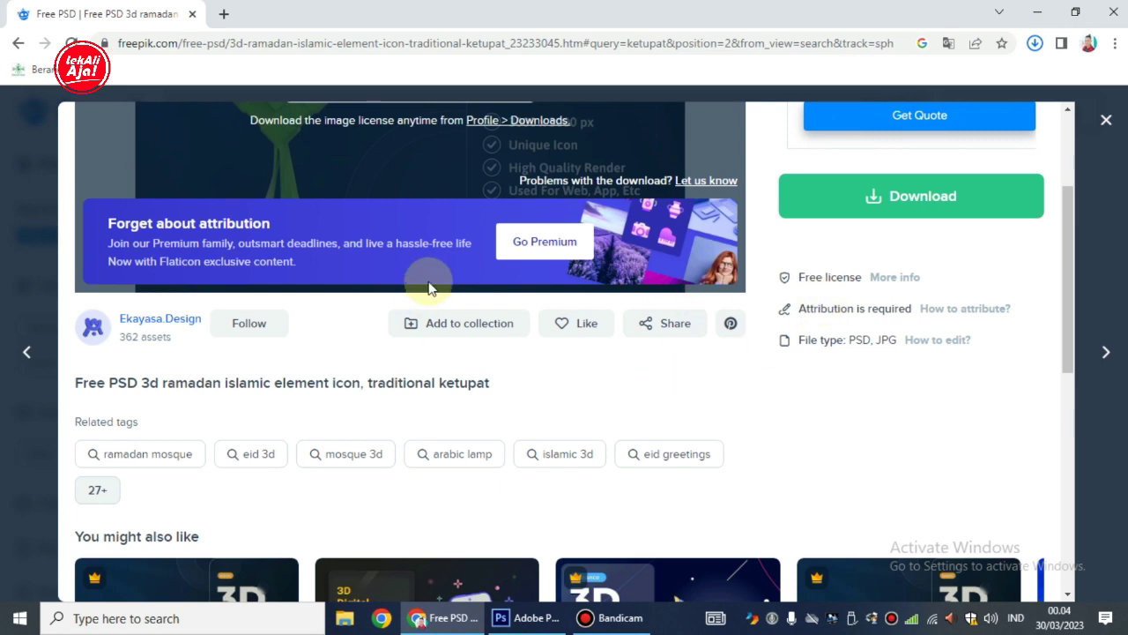
Step: Switch to Photoshop and open 13607739_5305141 from Downloads, keeping its layers
left_click(1036, 12)
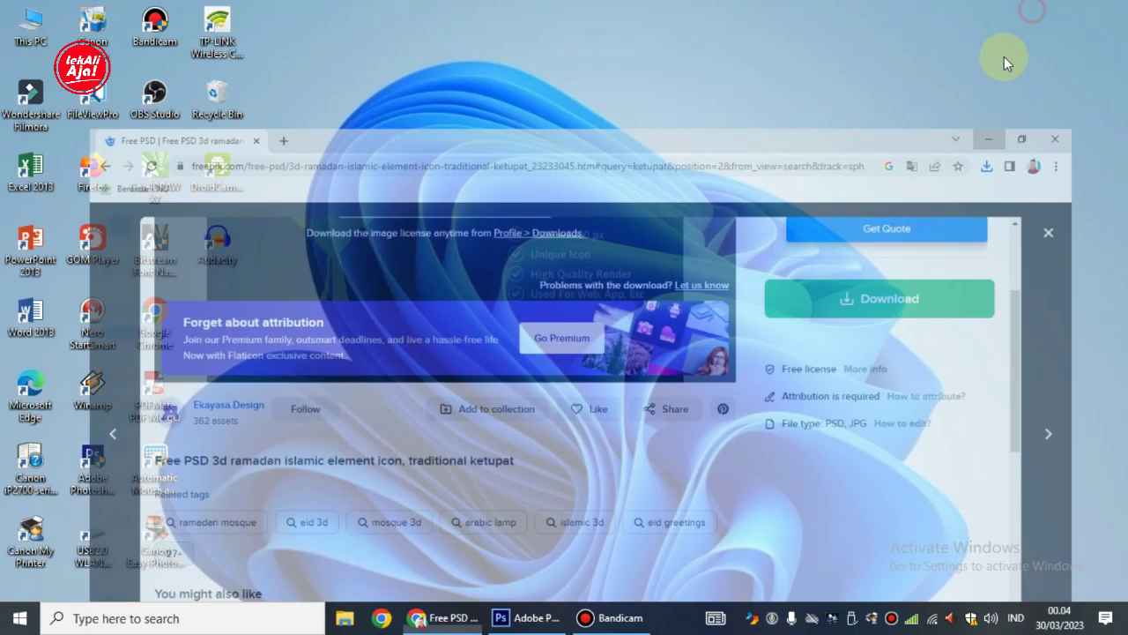
left_click(527, 617)
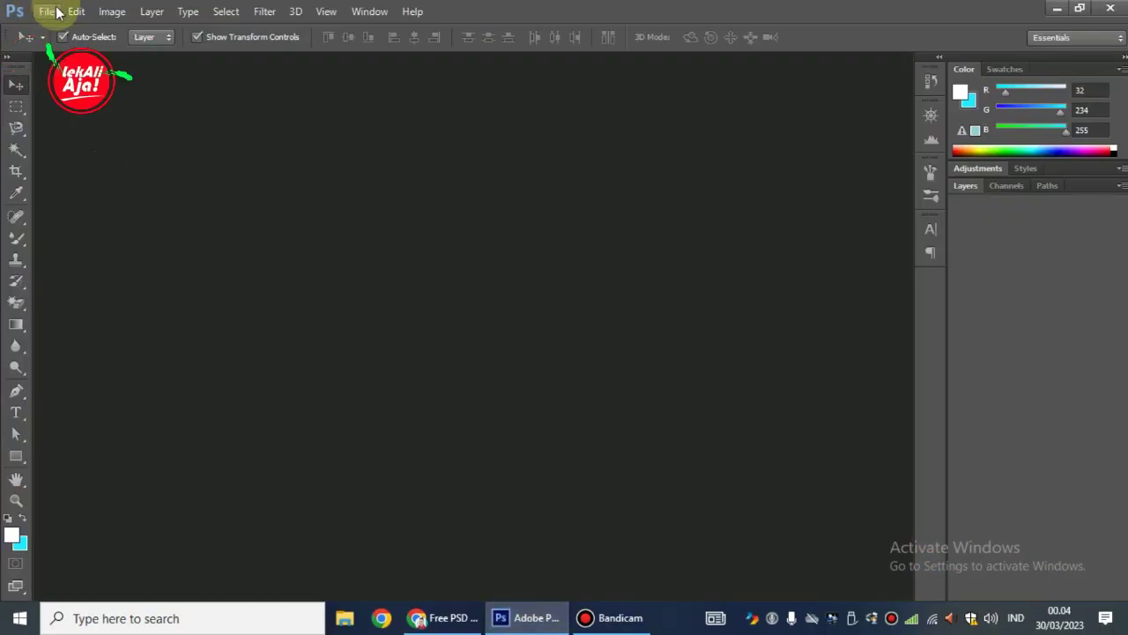
left_click(49, 11)
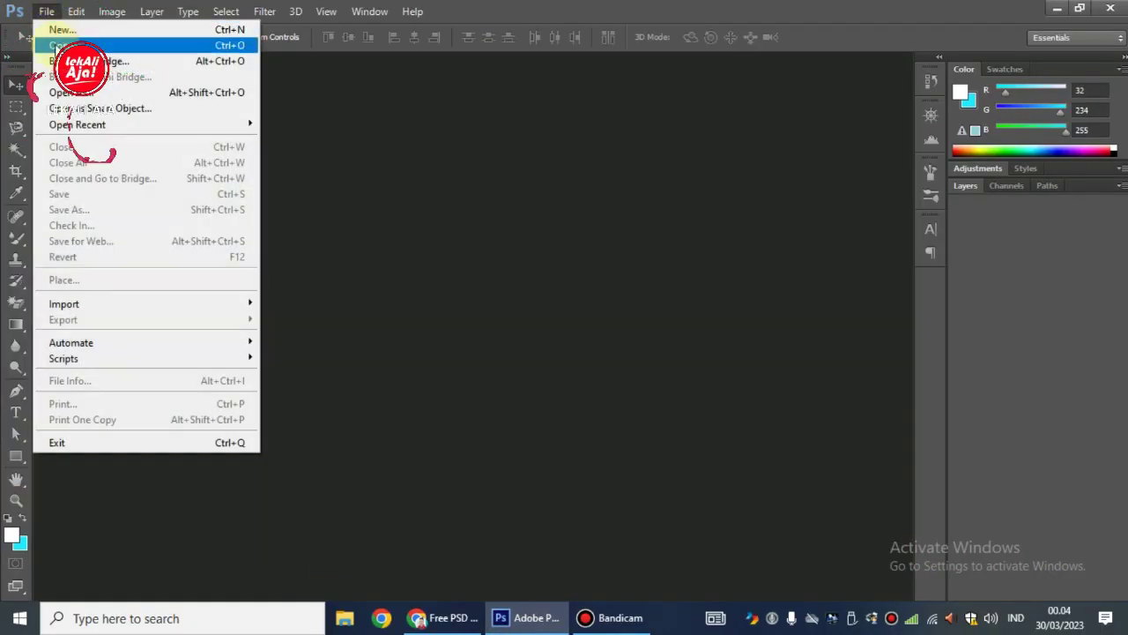
left_click(53, 42)
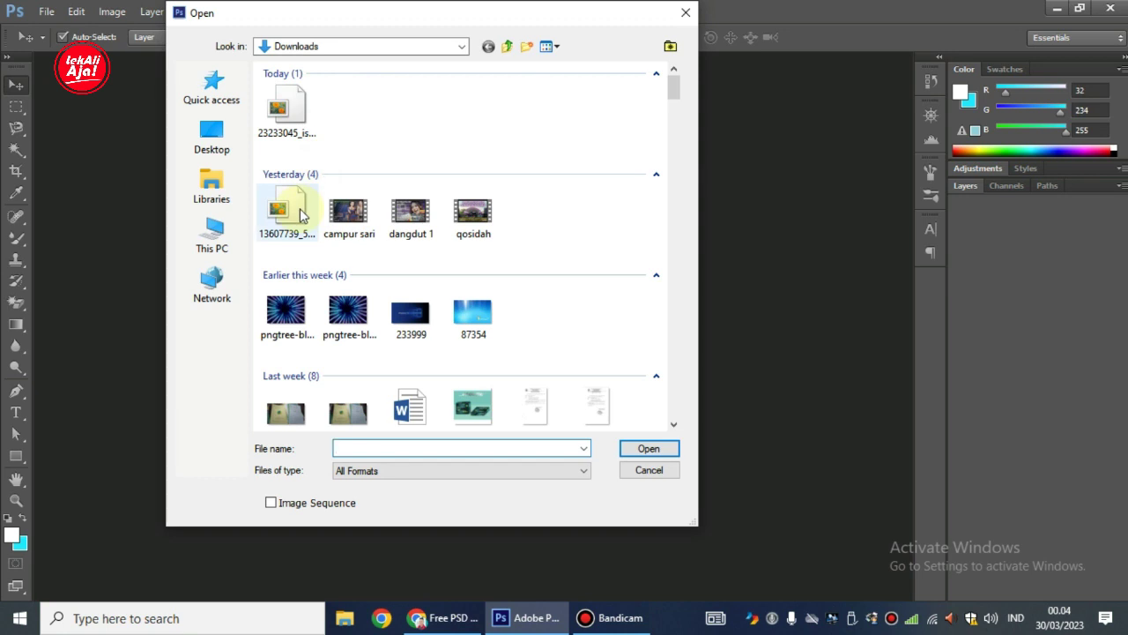
left_click(294, 218)
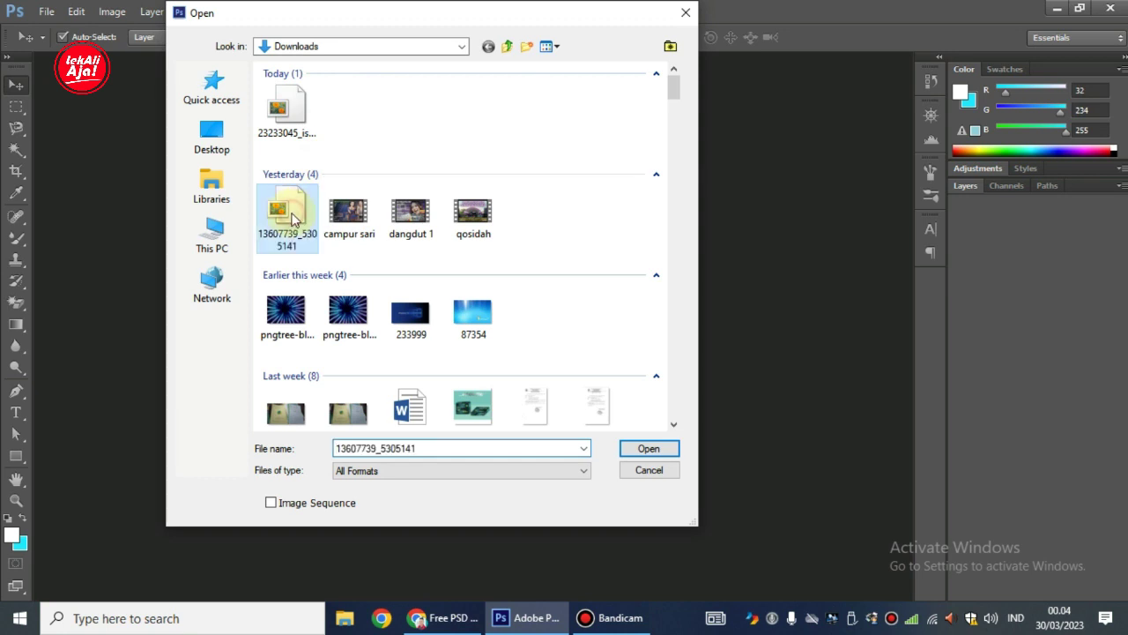
left_click(649, 452)
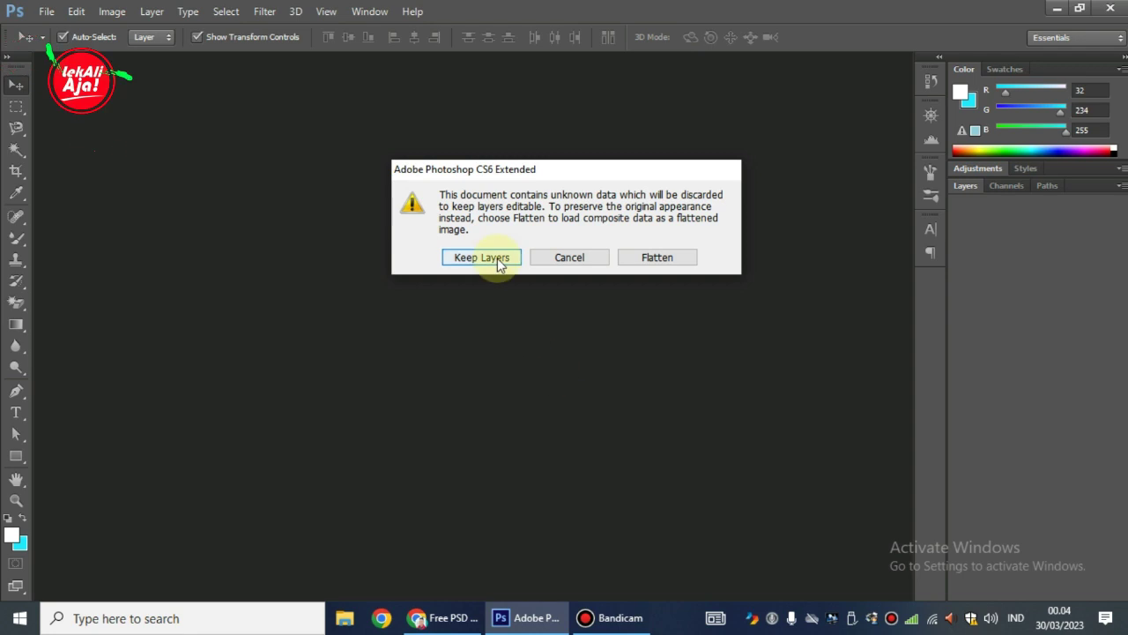
left_click(497, 257)
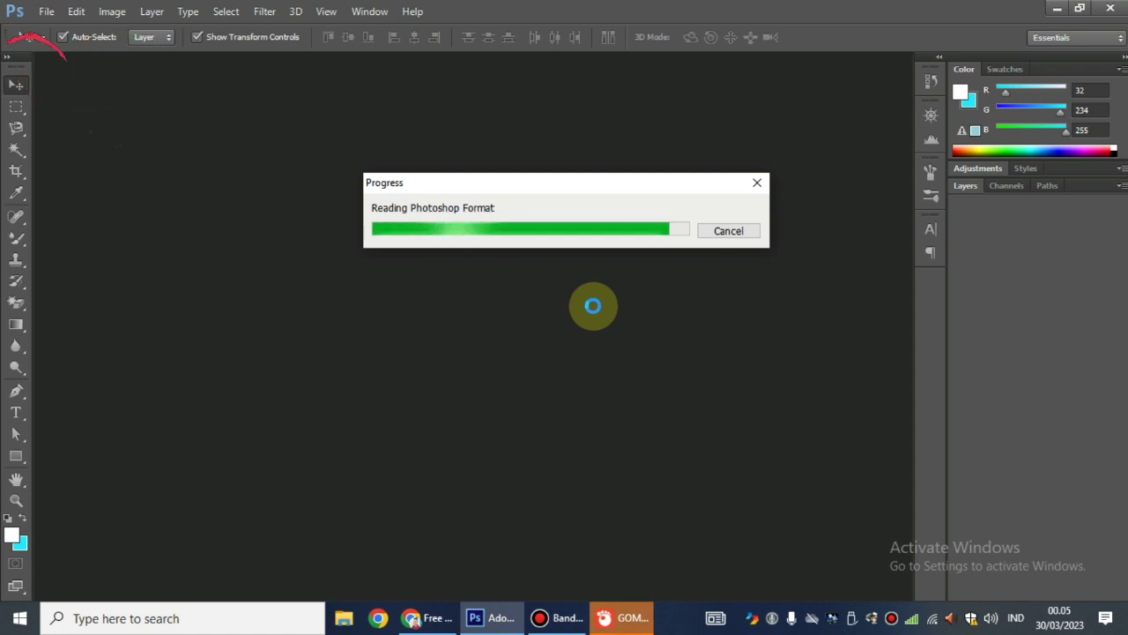
Step: Dismiss the text-layer and profile-mismatch warnings to finish opening 13607739_5305141.psd
left_click(507, 244)
left_click(617, 343)
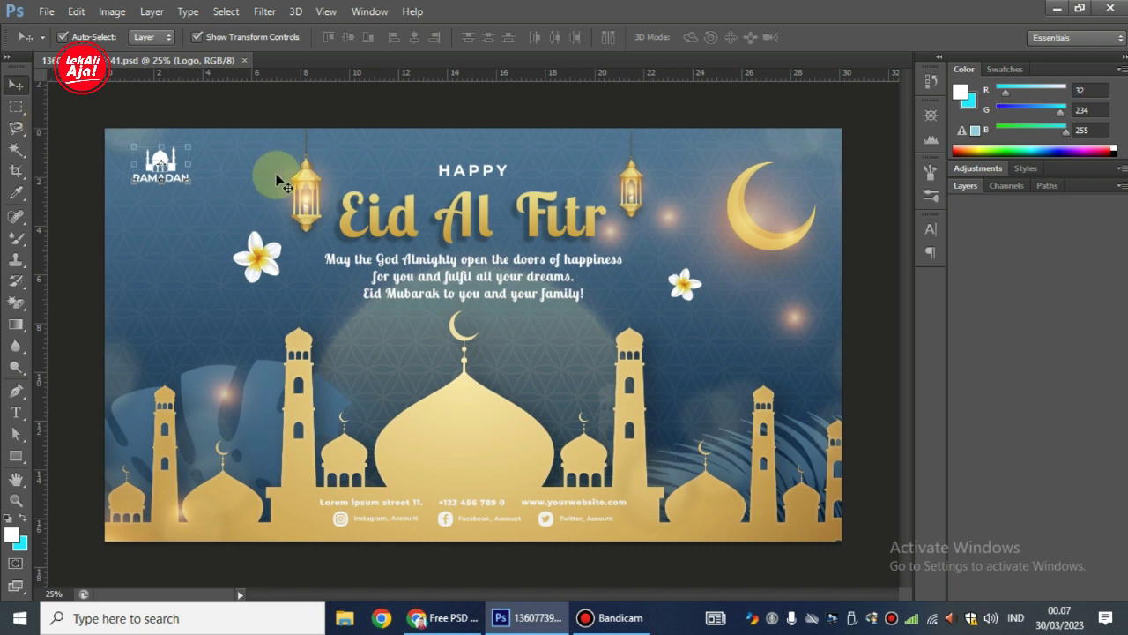
left_click(965, 185)
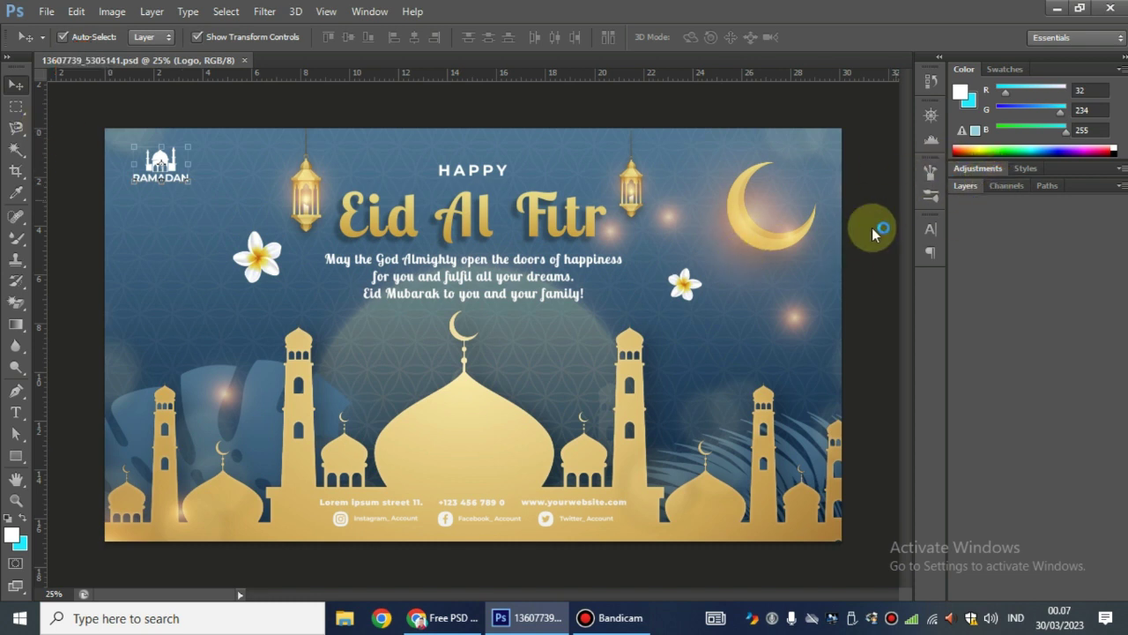
Step: Expand the layer groups, select the Text group, and pick the Horizontal Type tool
left_click(968, 186)
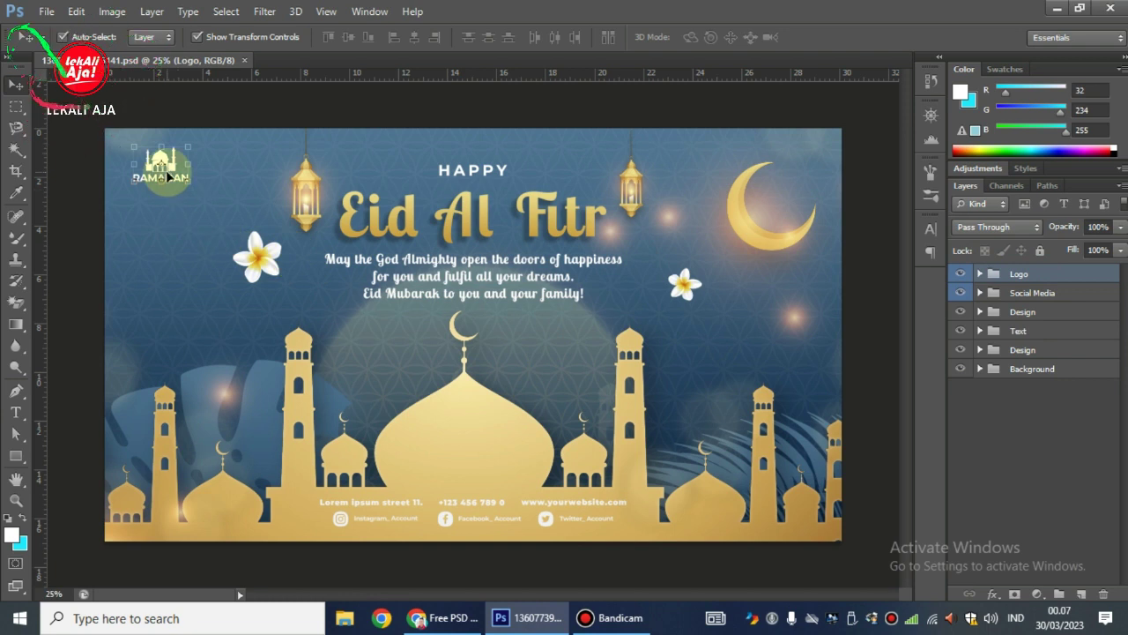
left_click(1051, 331)
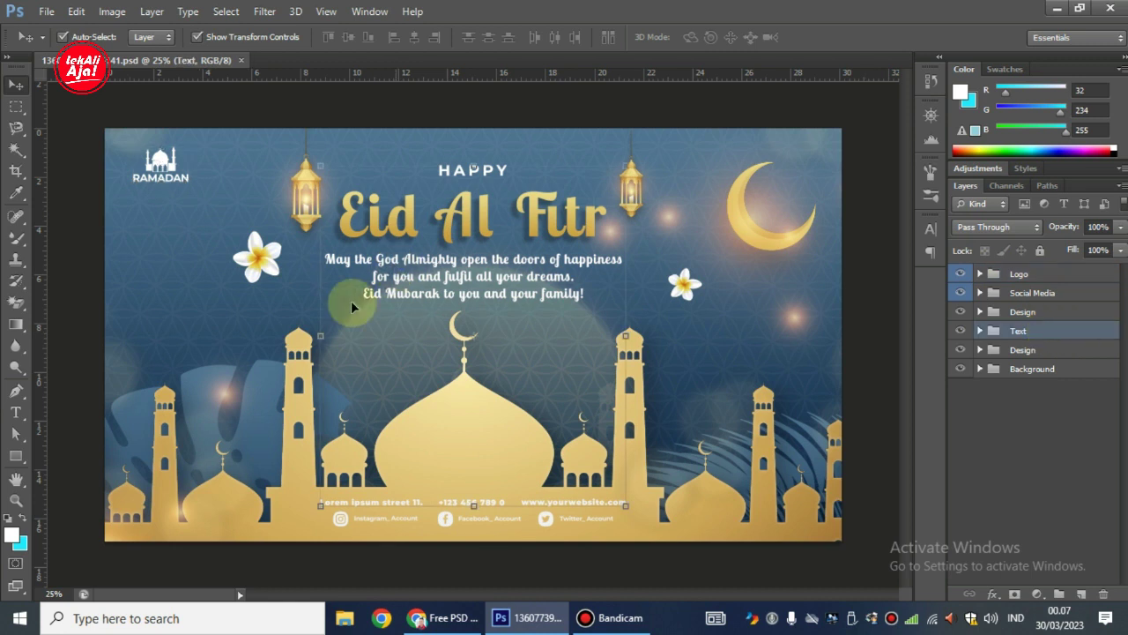
left_click(16, 411)
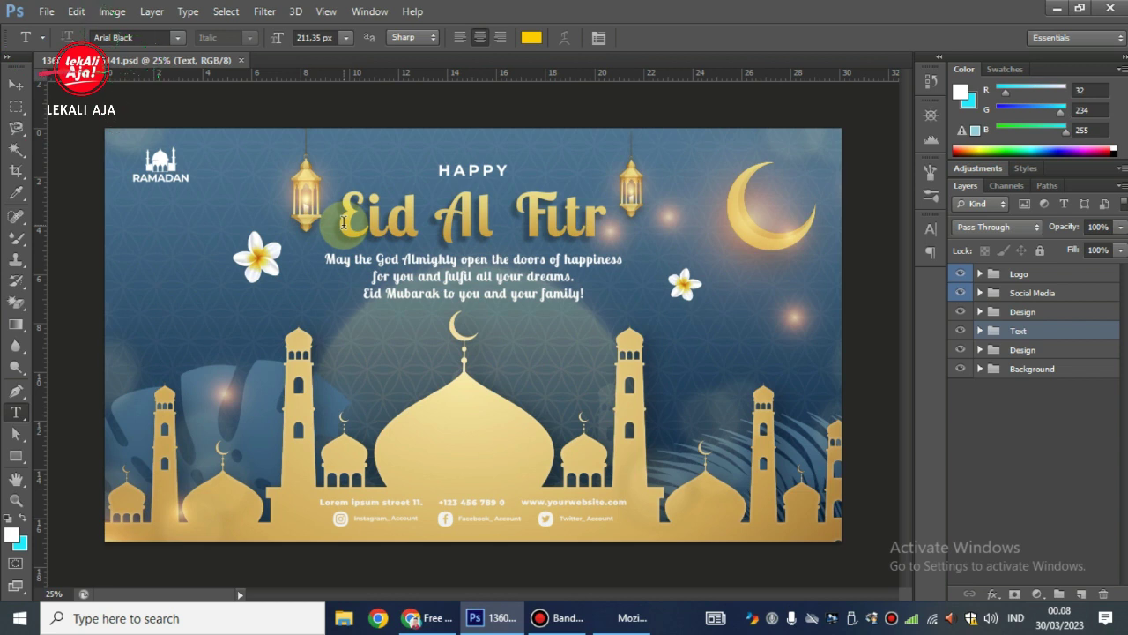
Step: Replace the 'Eid Al Fitr' headline with 'IDUL FITRI' in substituted Tahoma, then select it
left_click(531, 223)
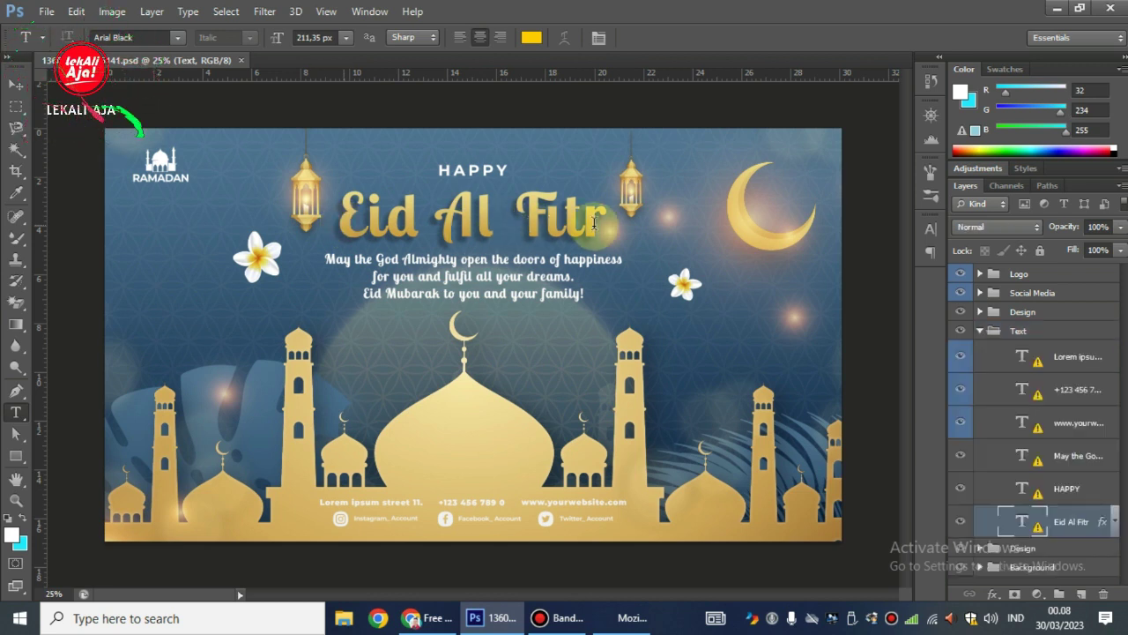
left_click_drag(599, 220, 348, 221)
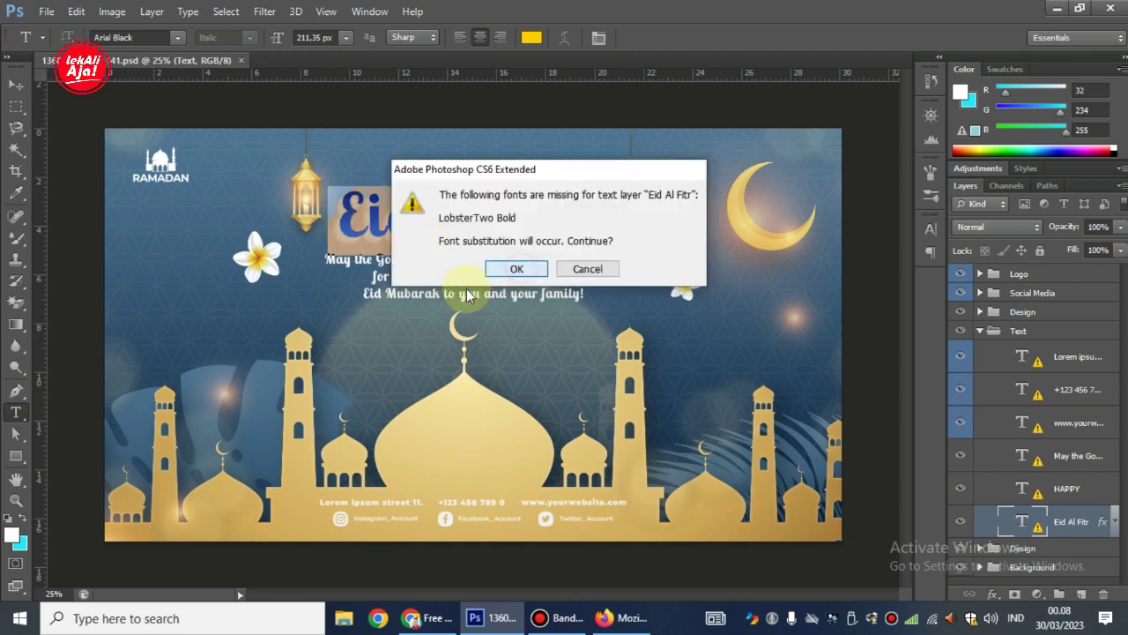
key("Return")
type("IDUL FITRI")
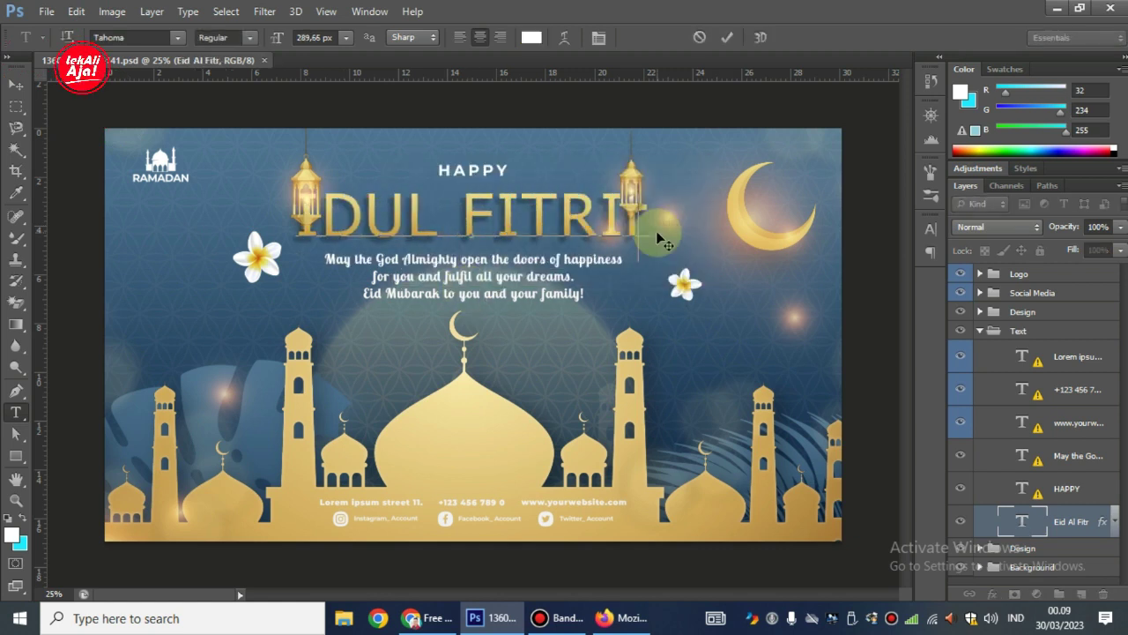
key("ctrl+a")
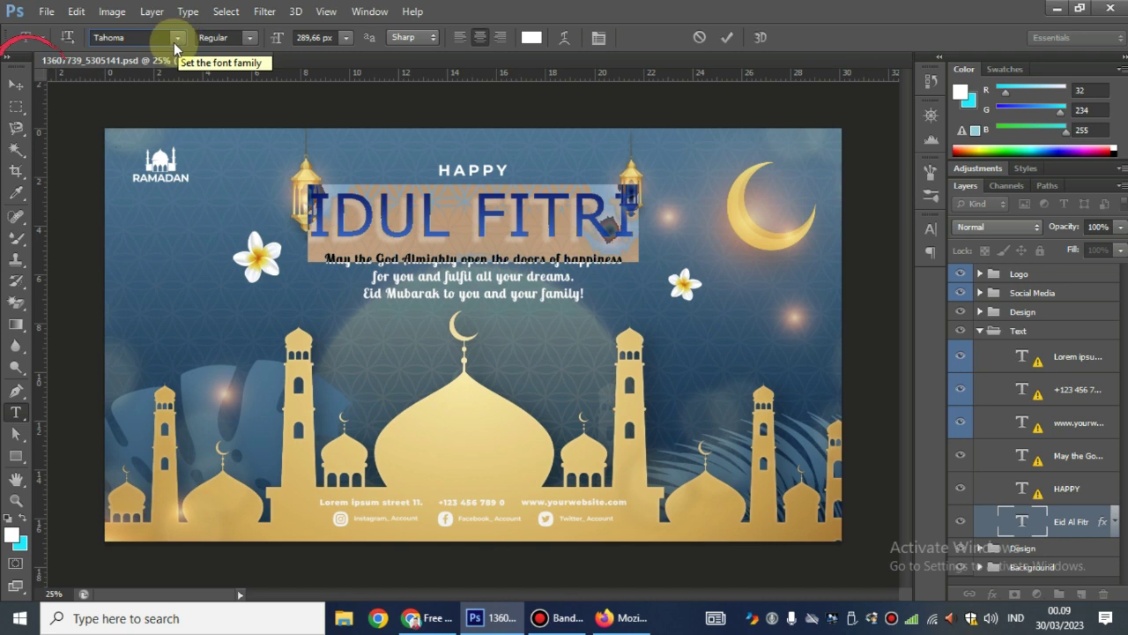
Step: Try the Gill Sans Ultra Bold font on the IDUL FITRI headline
left_click(178, 37)
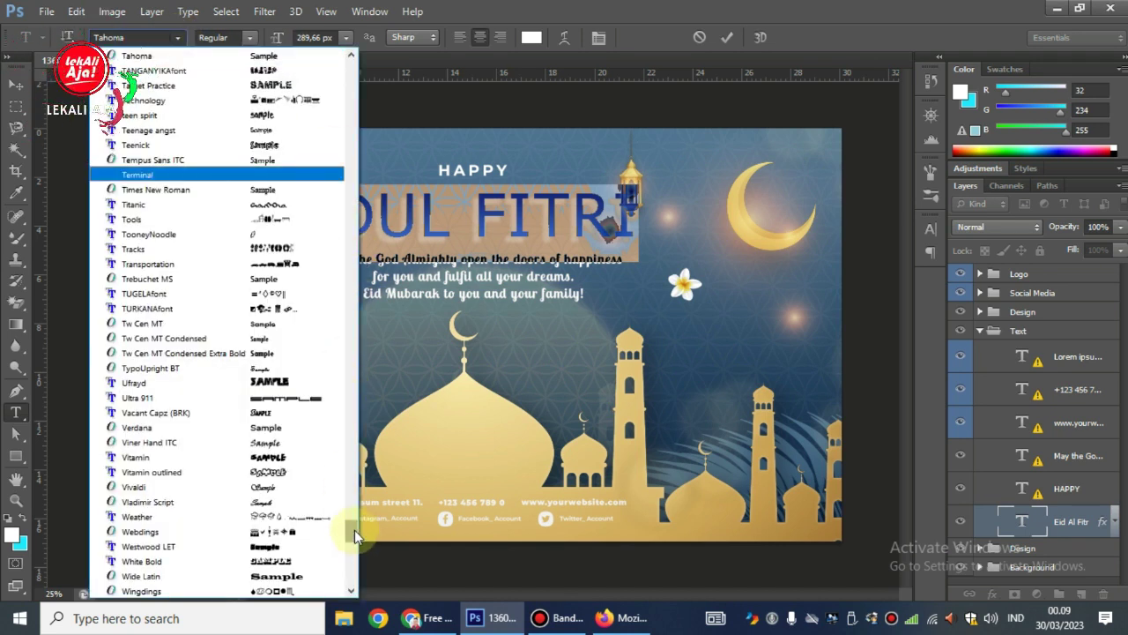
scroll(354, 494, "up", 5)
scroll(354, 472, "up", 5)
scroll(353, 461, "up", 5)
scroll(354, 459, "up", 2)
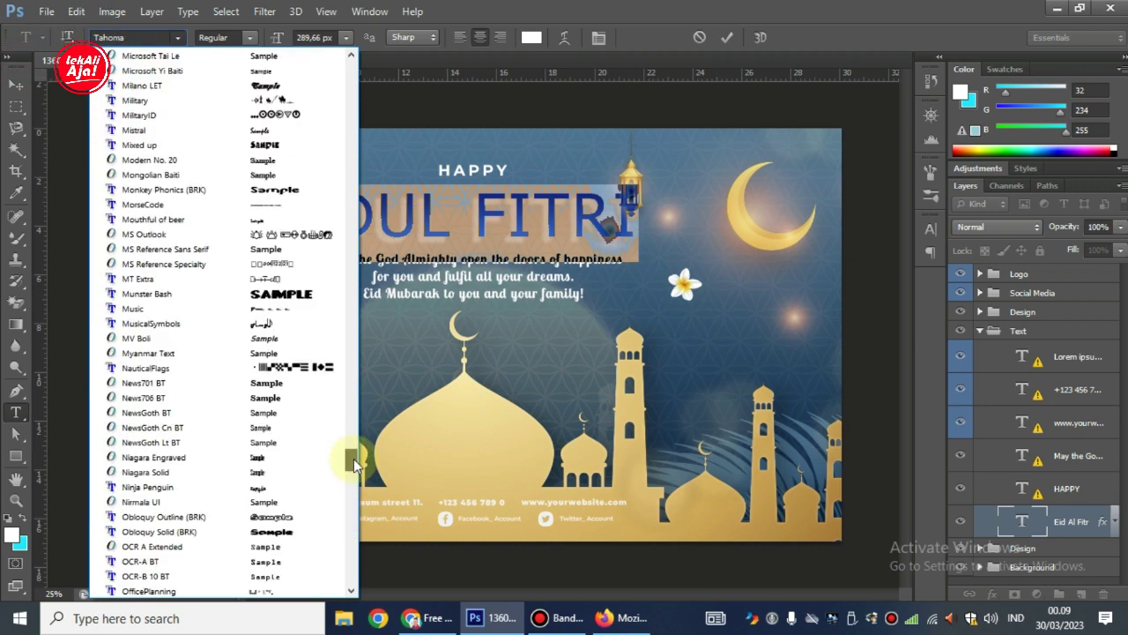
scroll(353, 458, "up", 3)
scroll(354, 452, "up", 5)
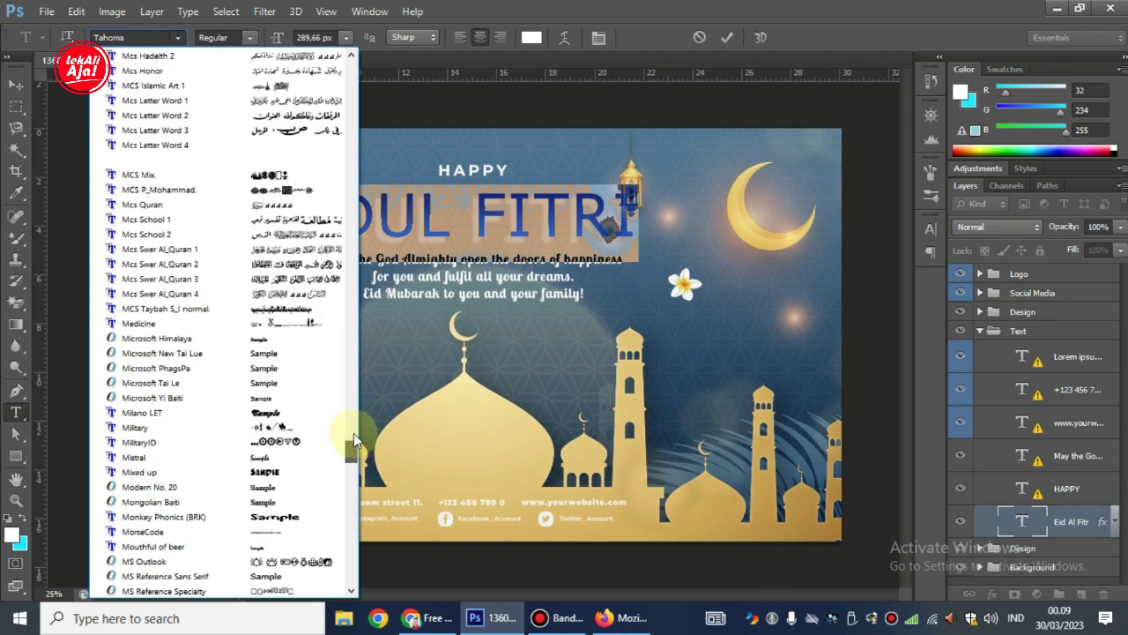
scroll(354, 419, "up", 5)
scroll(354, 471, "down", 5)
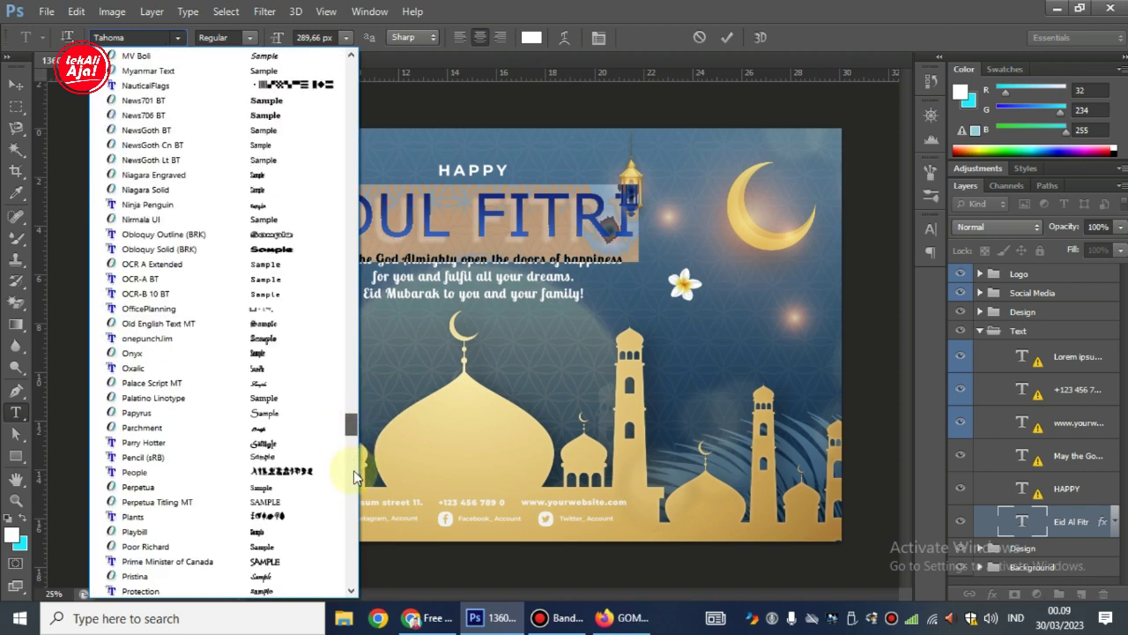
scroll(353, 459, "up", 5)
scroll(354, 434, "up", 5)
scroll(354, 429, "up", 3)
scroll(353, 419, "up", 5)
scroll(354, 419, "up", 5)
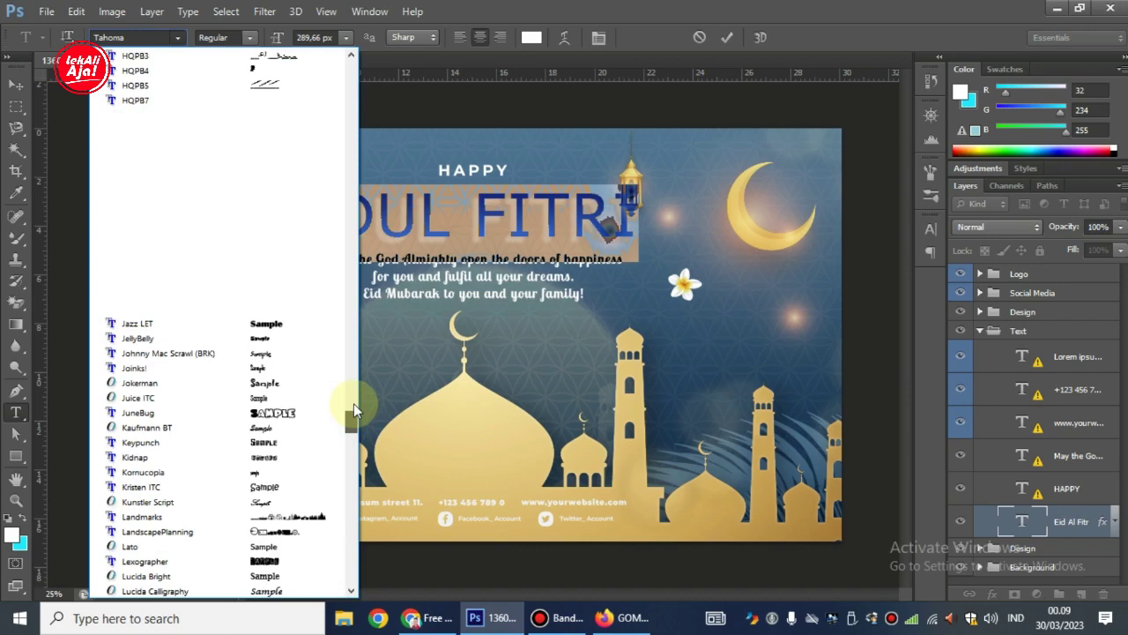
scroll(353, 403, "up", 3)
left_click_drag(353, 403, 354, 388)
scroll(353, 385, "up", 1)
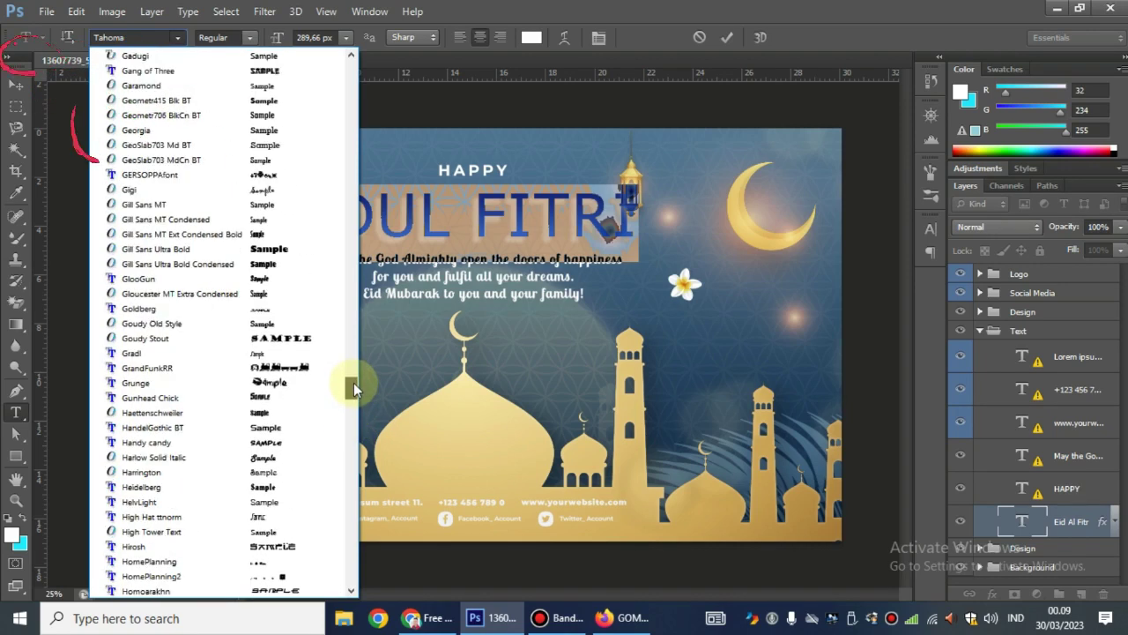
scroll(354, 382, "up", 1)
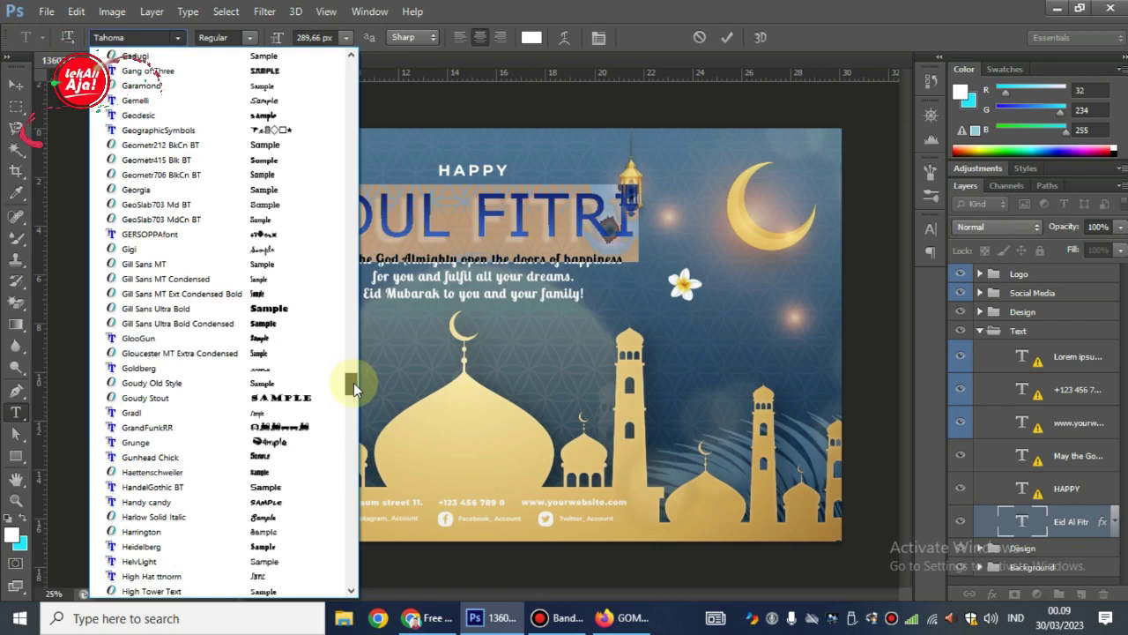
left_click(295, 306)
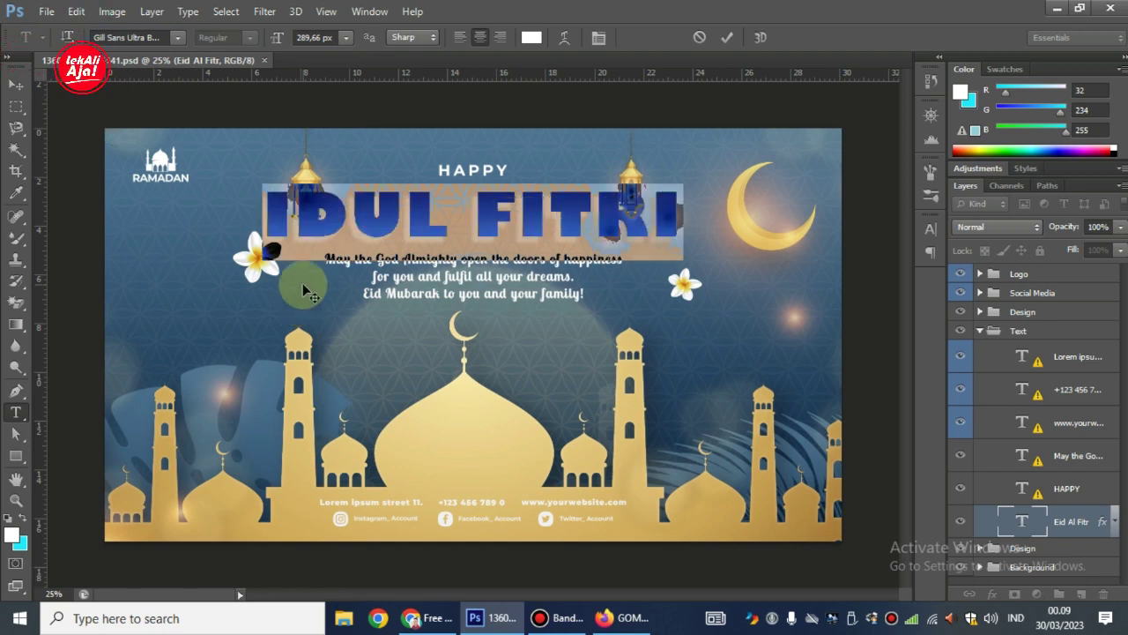
Step: Try GlooGun and then Freestyle Script on the headline
left_click(177, 39)
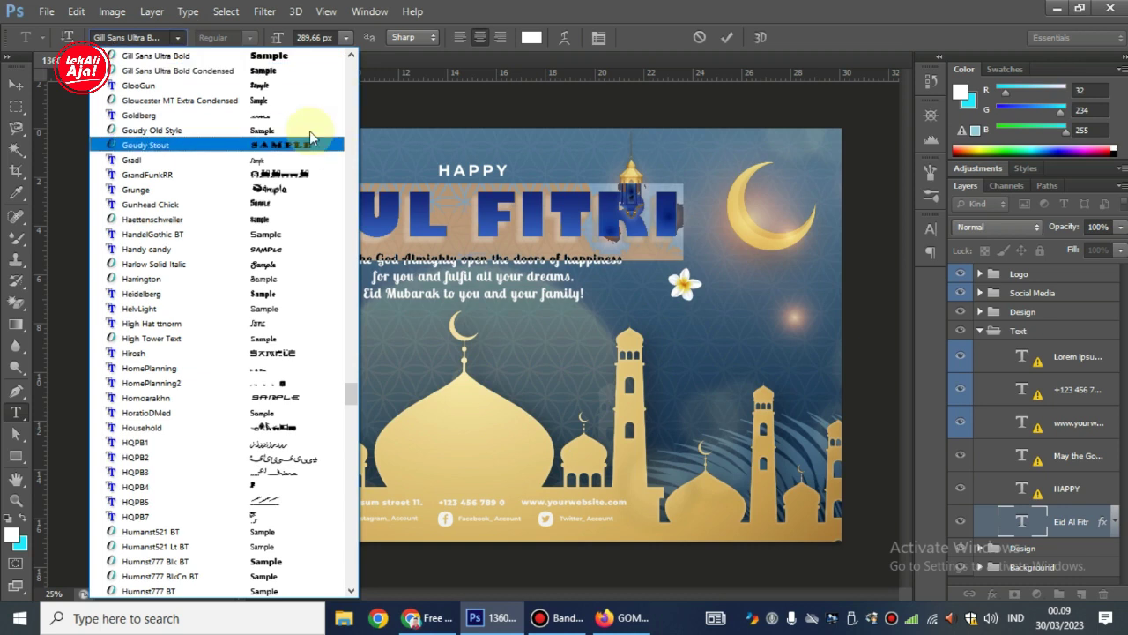
left_click(310, 88)
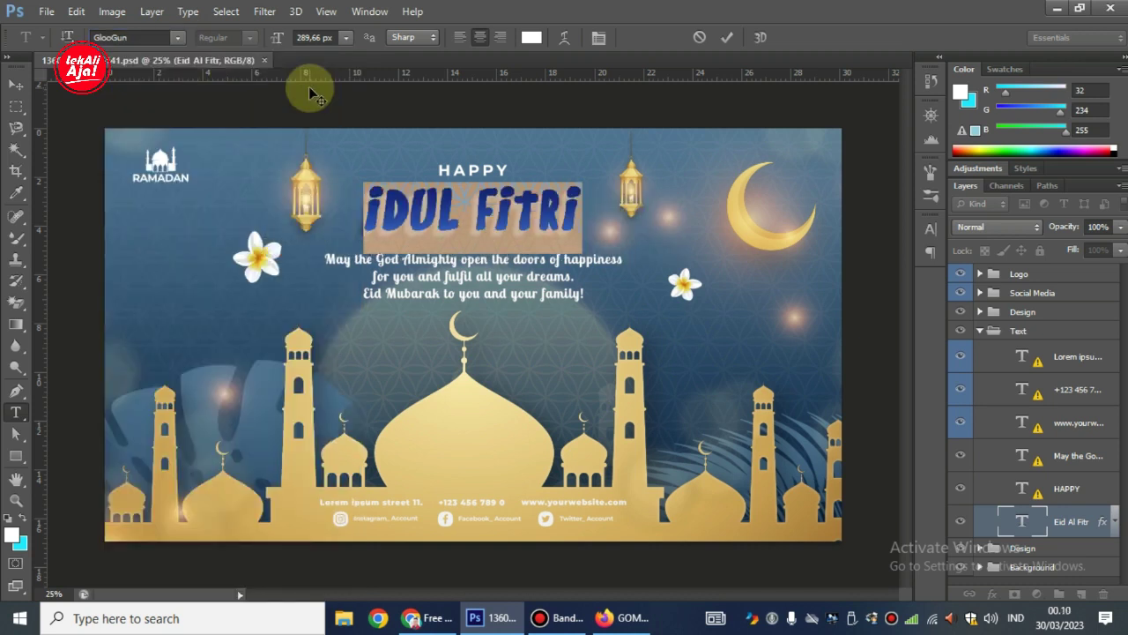
left_click(179, 39)
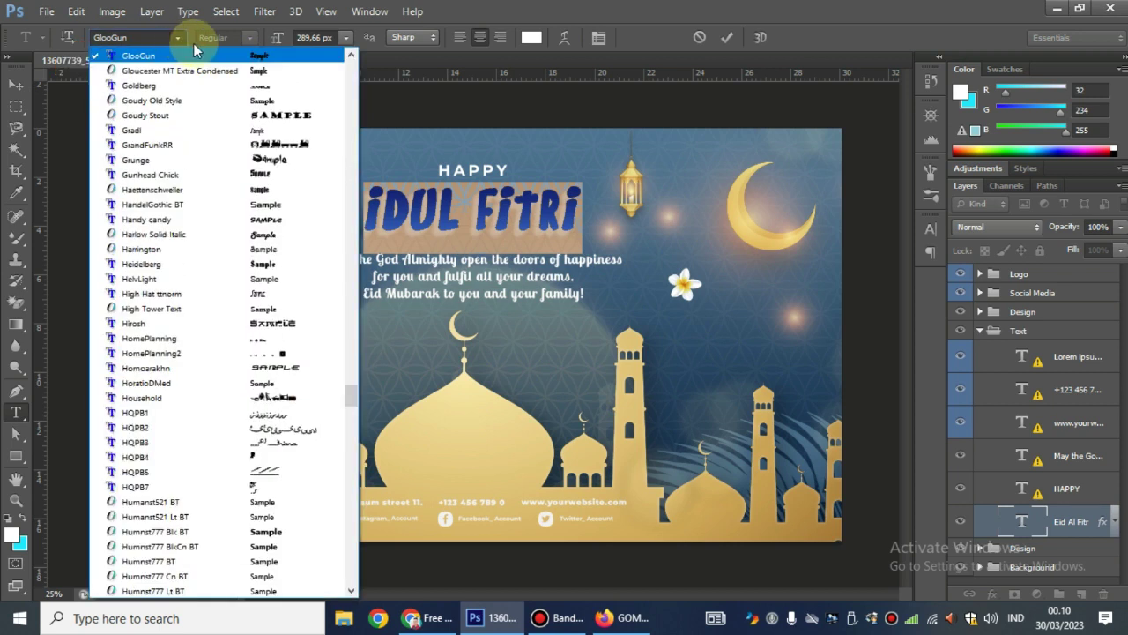
left_click_drag(349, 394, 350, 370)
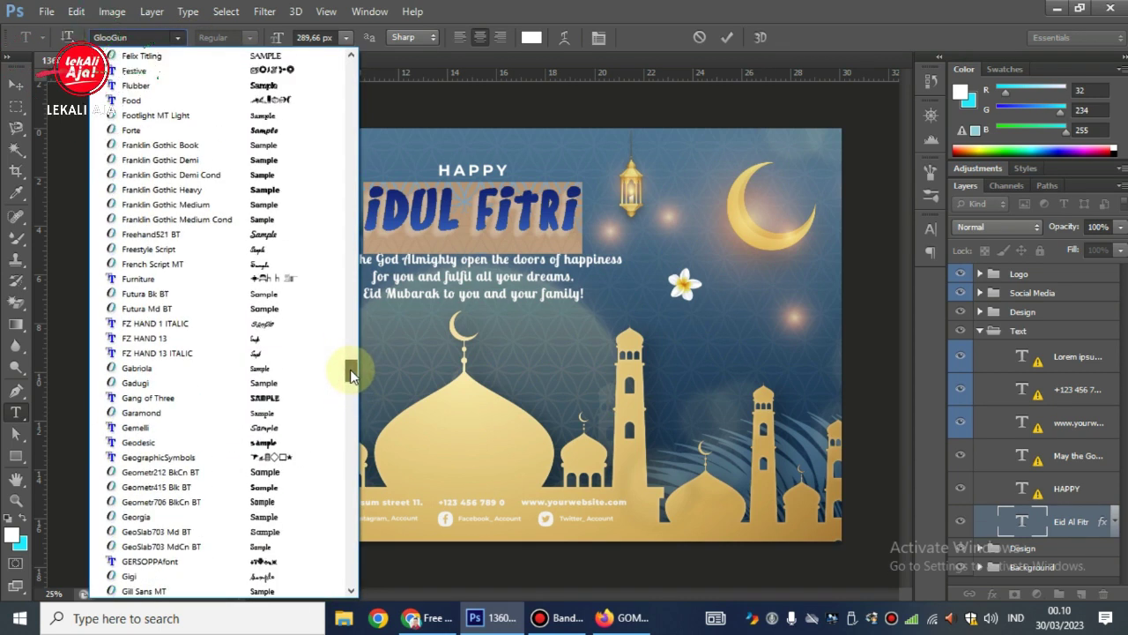
left_click(310, 255)
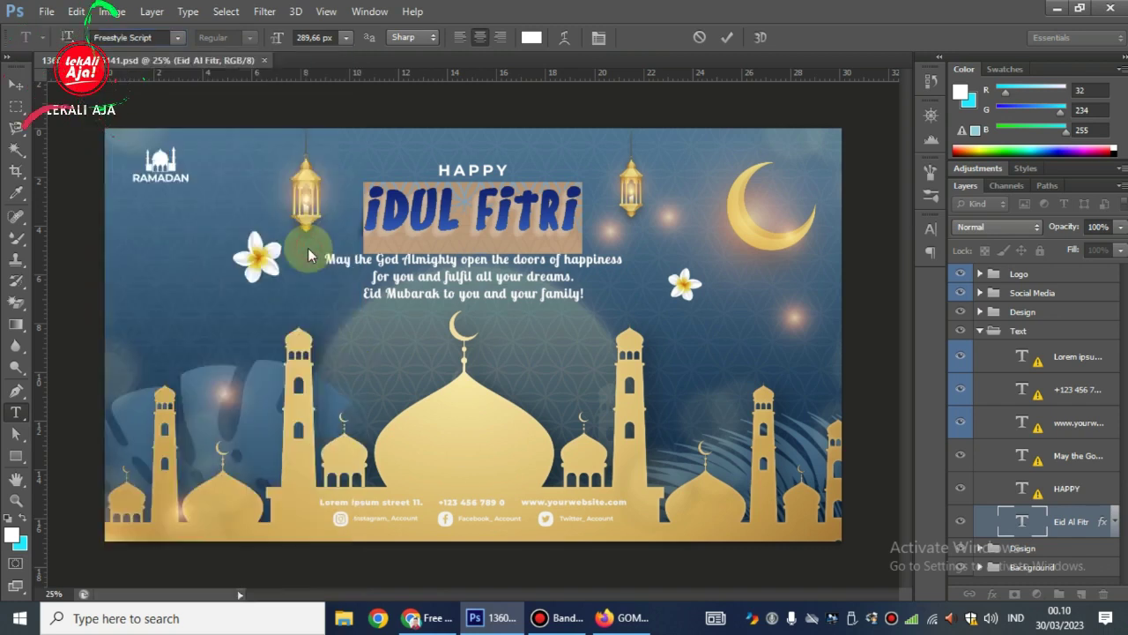
Step: Try Edwardian Script ITC, then settle on Clarendon Blk BT for the headline
left_click(178, 40)
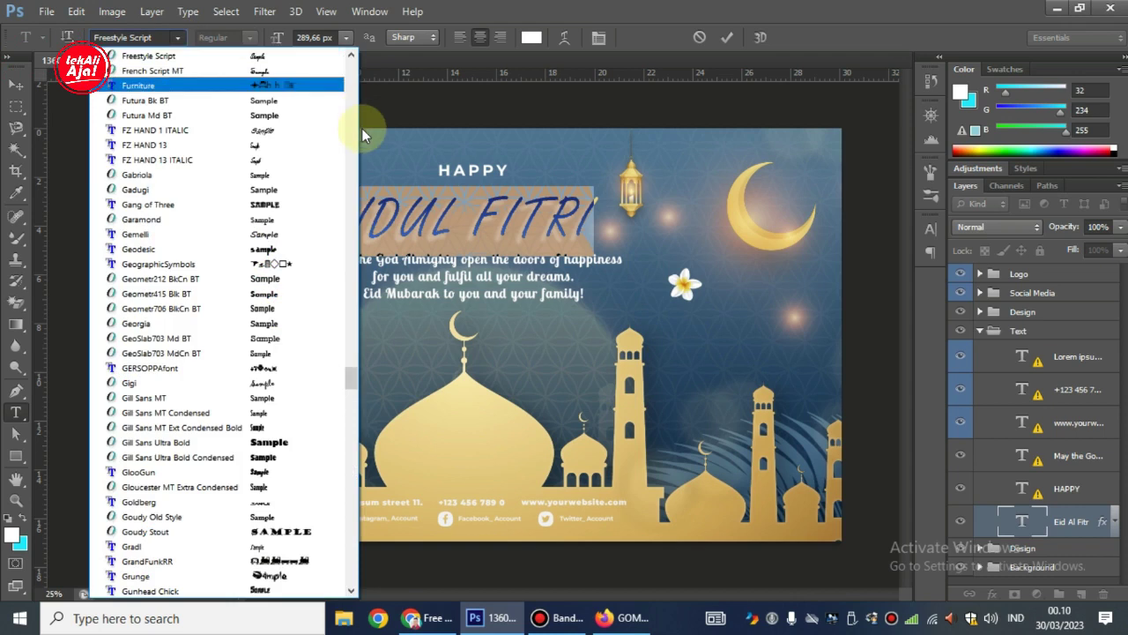
left_click_drag(351, 379, 351, 348)
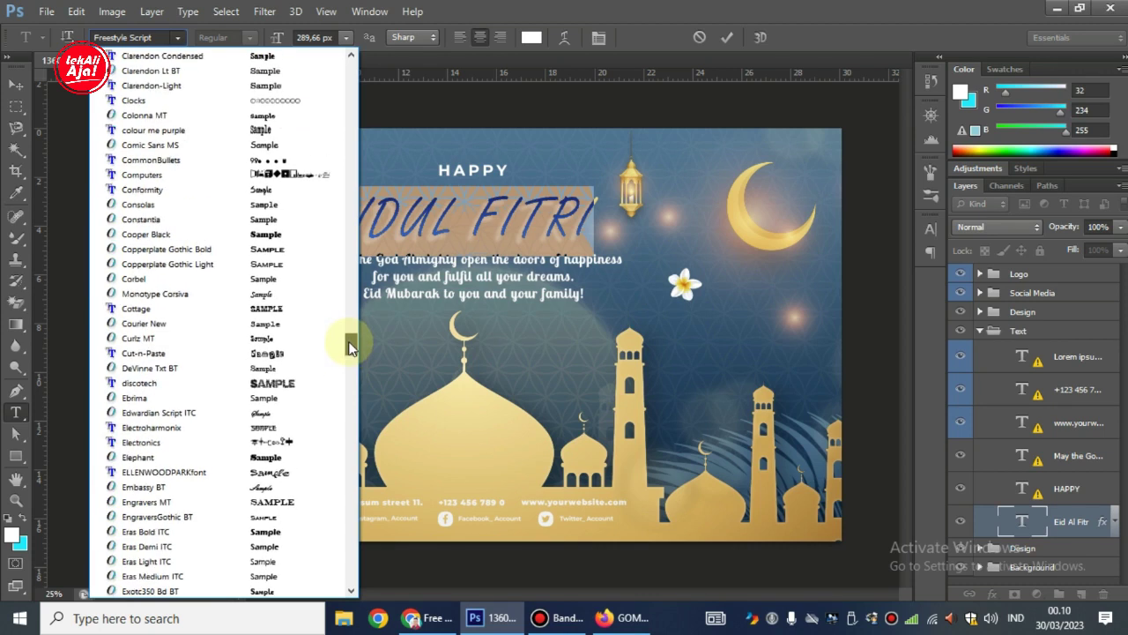
left_click(316, 412)
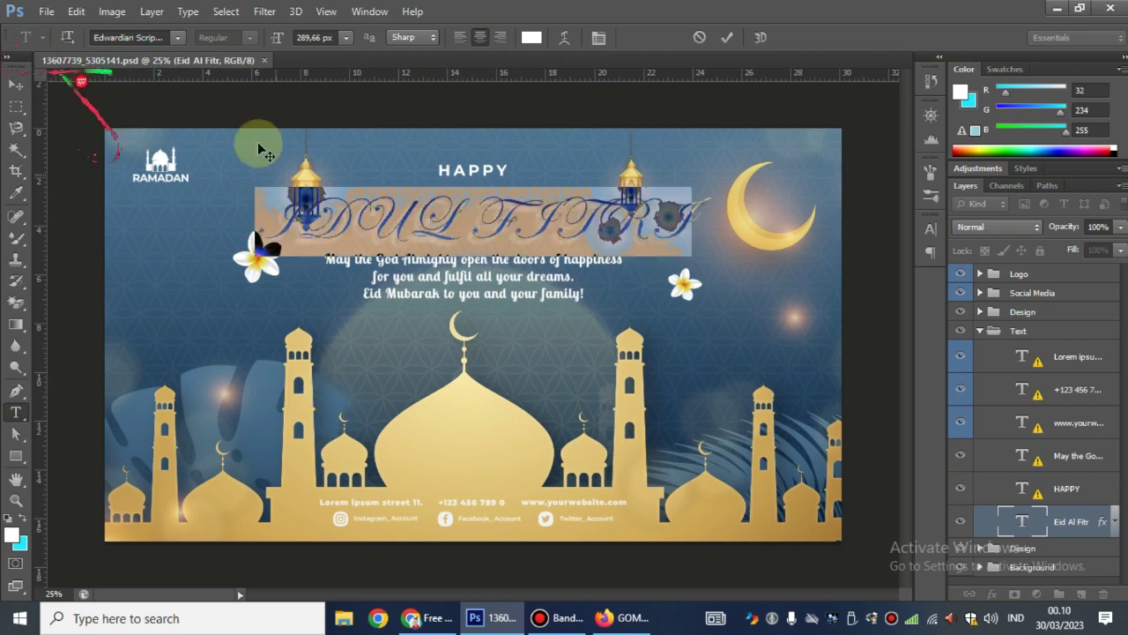
left_click(175, 38)
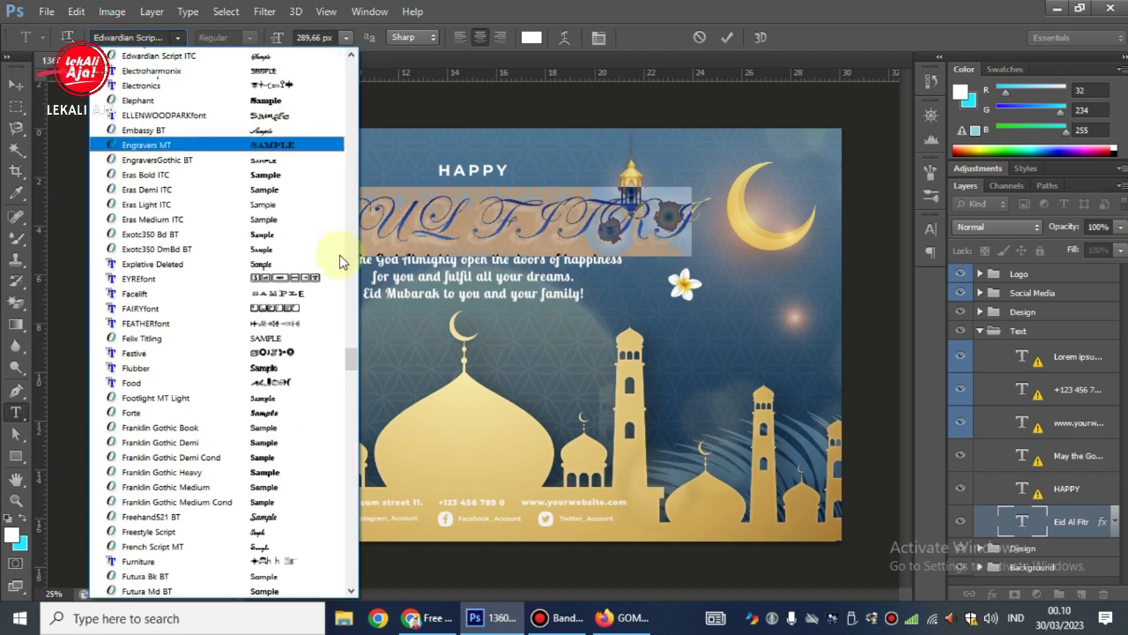
left_click_drag(357, 358, 357, 337)
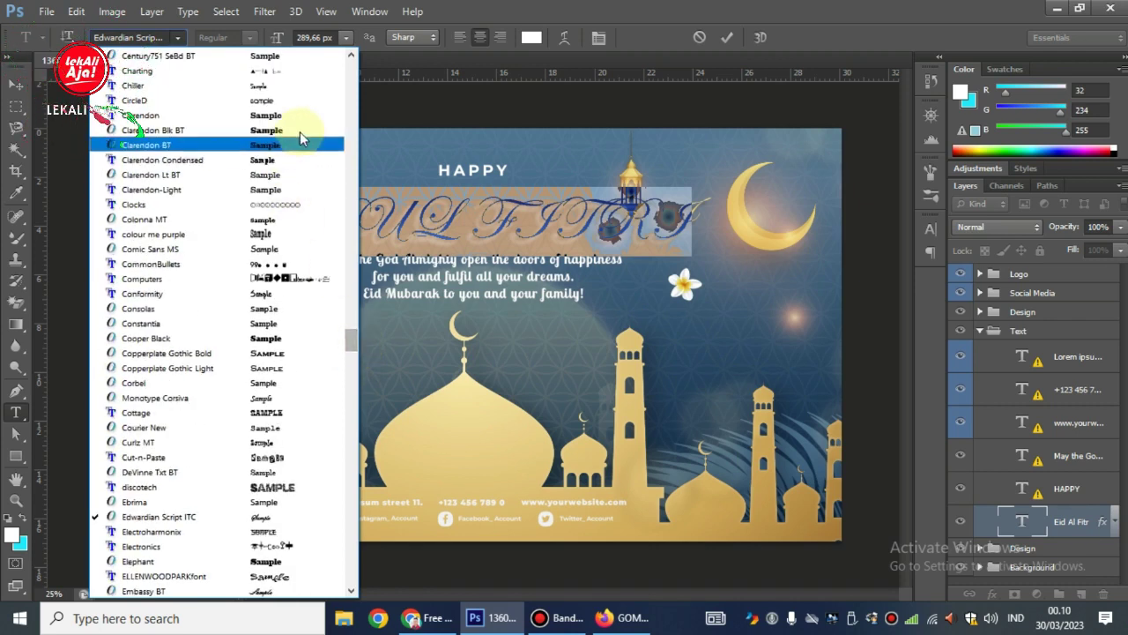
left_click(300, 131)
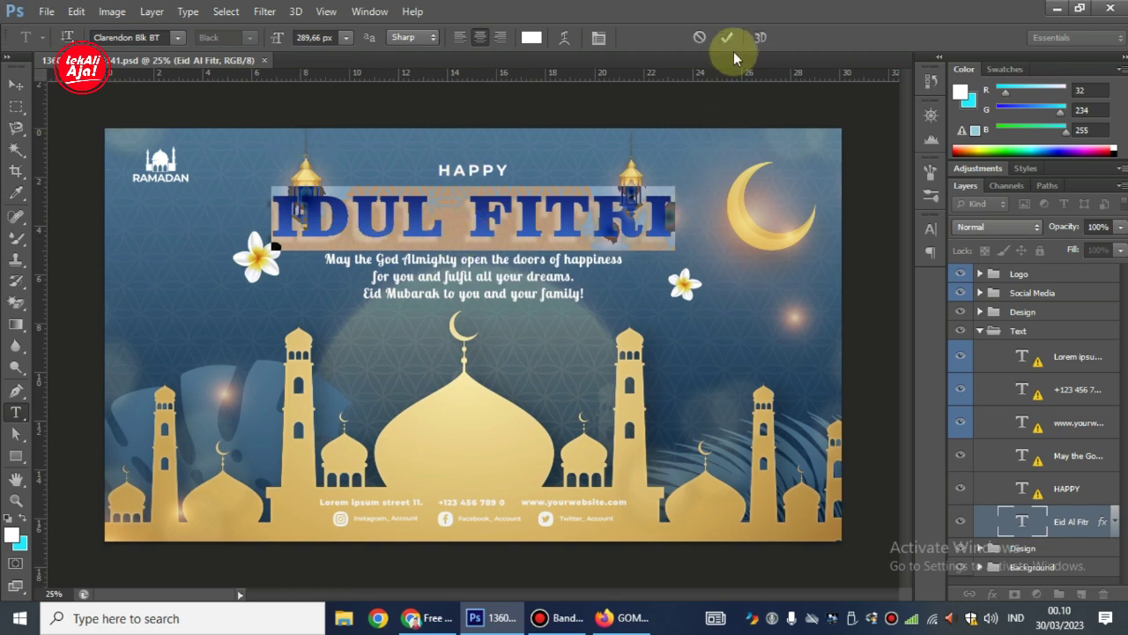
Step: Commit the IDUL FITRI headline, then select the HAPPY text with the Type tool
left_click(439, 160)
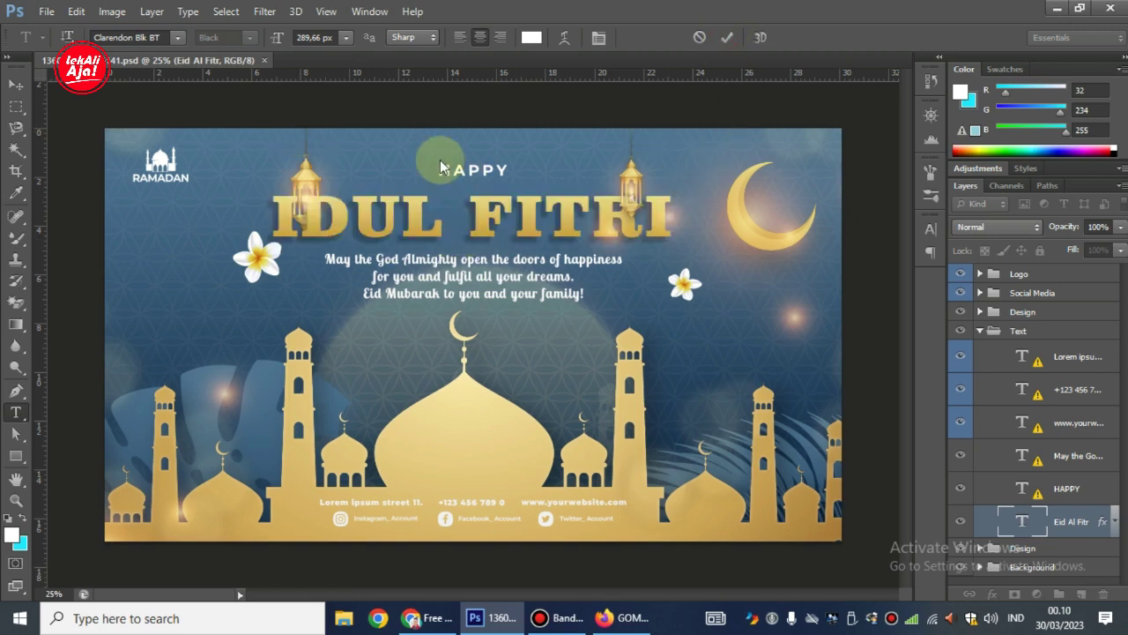
left_click(14, 91)
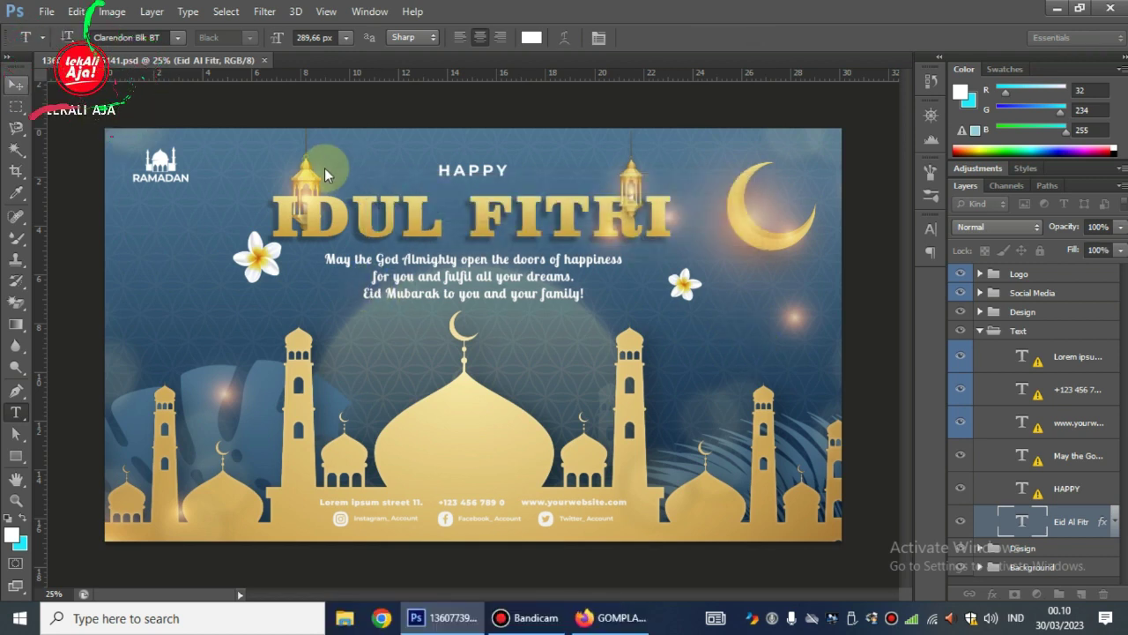
left_click(479, 321)
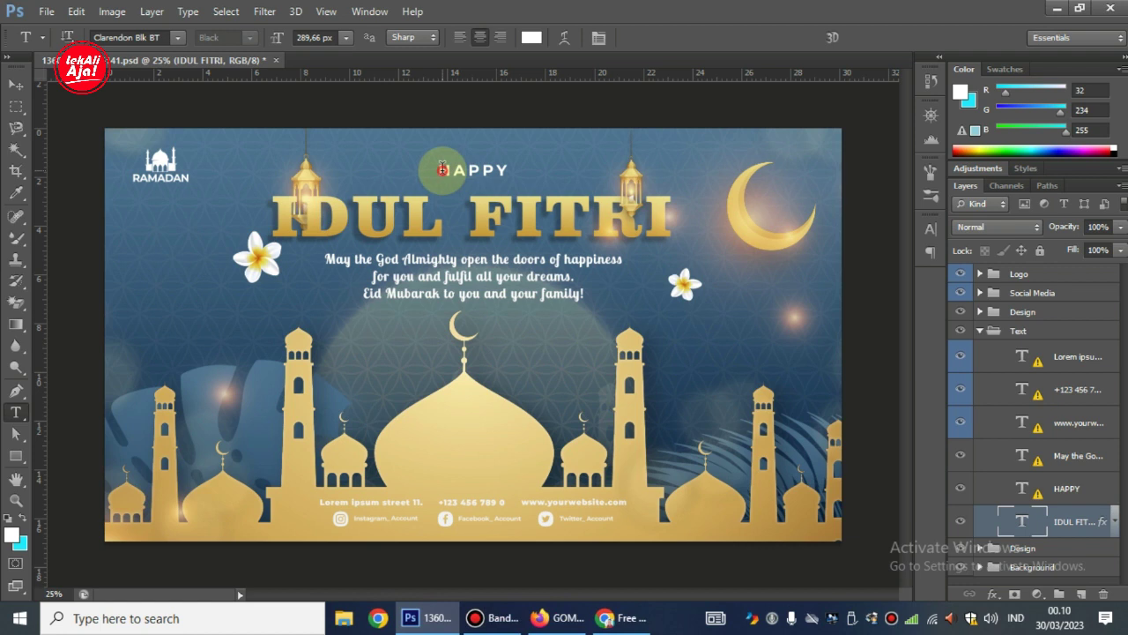
left_click_drag(441, 170, 504, 168)
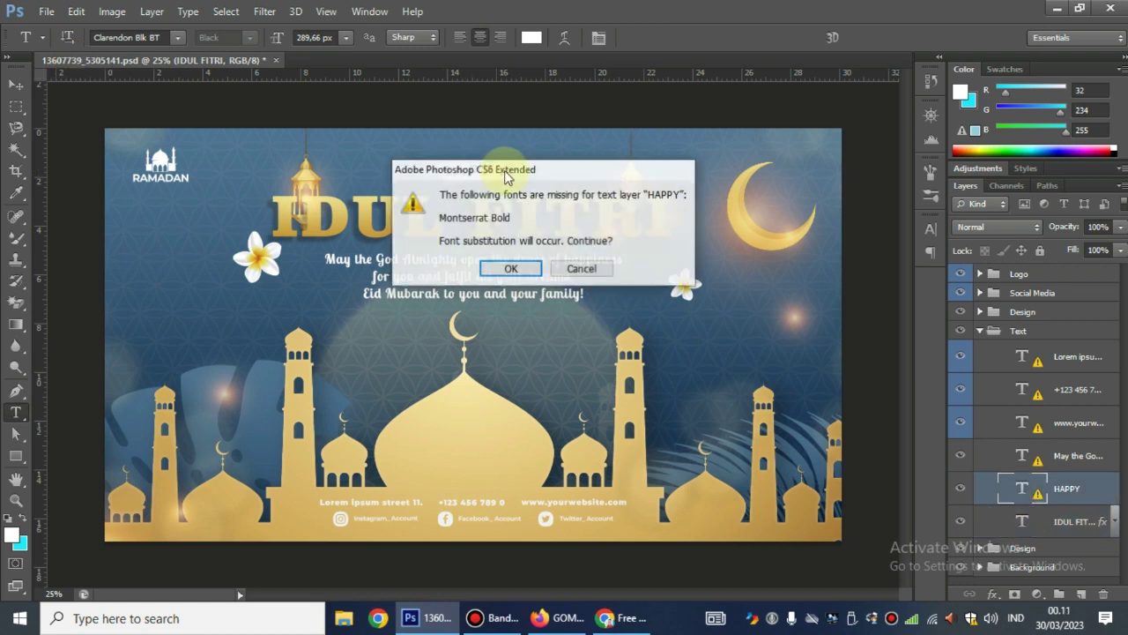
Step: Accept the font substitution and retype HAPPY as 'SELAMAT HARI RAYA', selecting the line
left_click(510, 270)
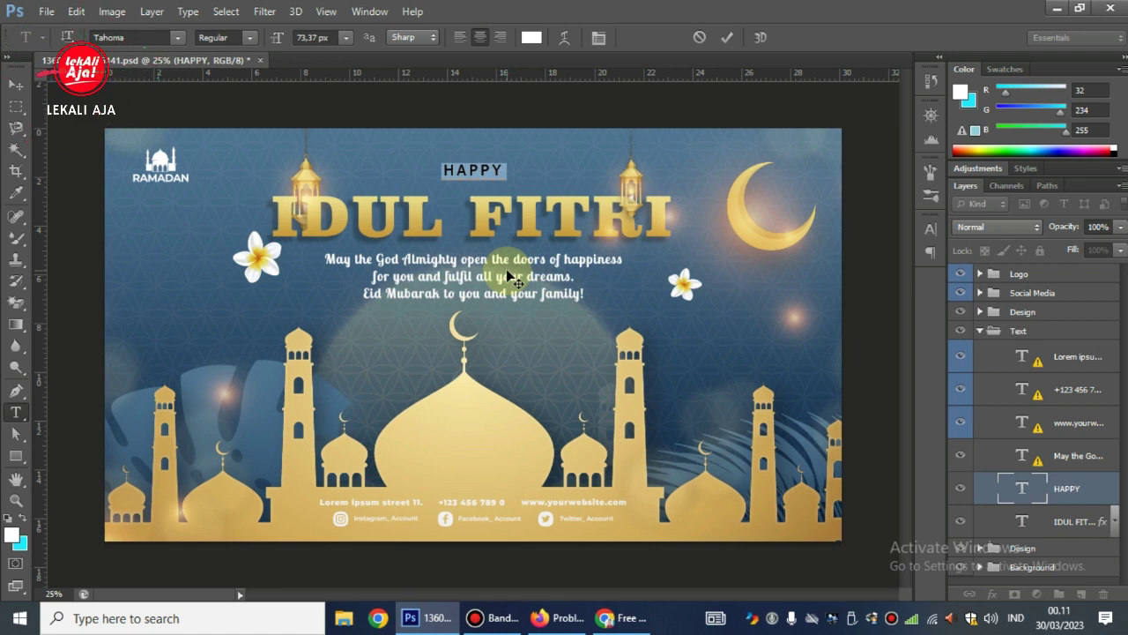
type("S")
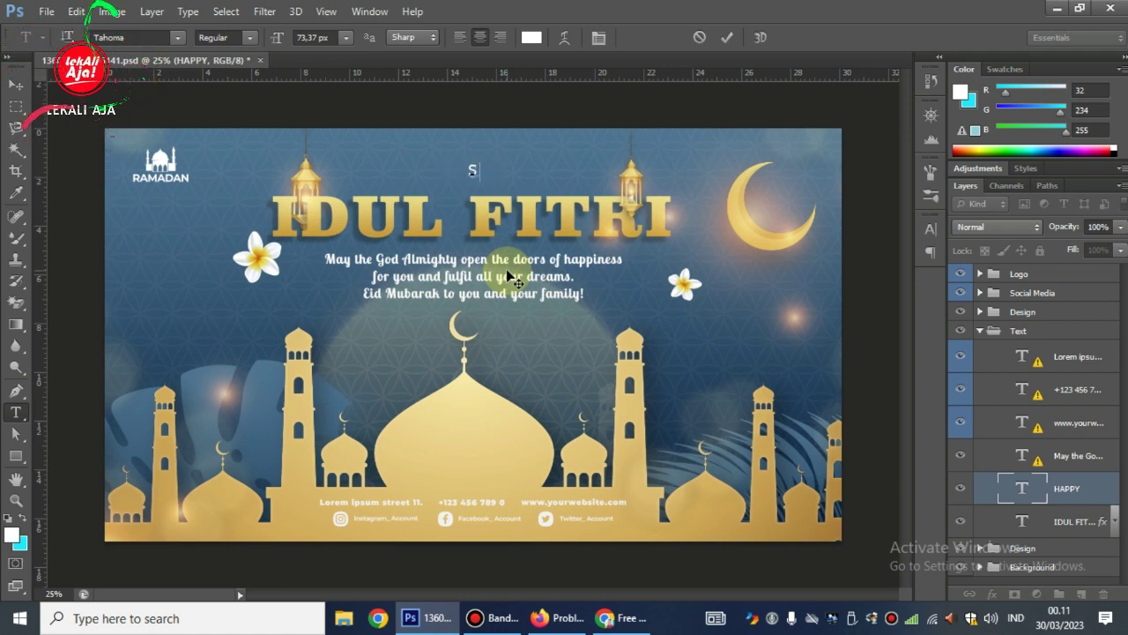
type("E")
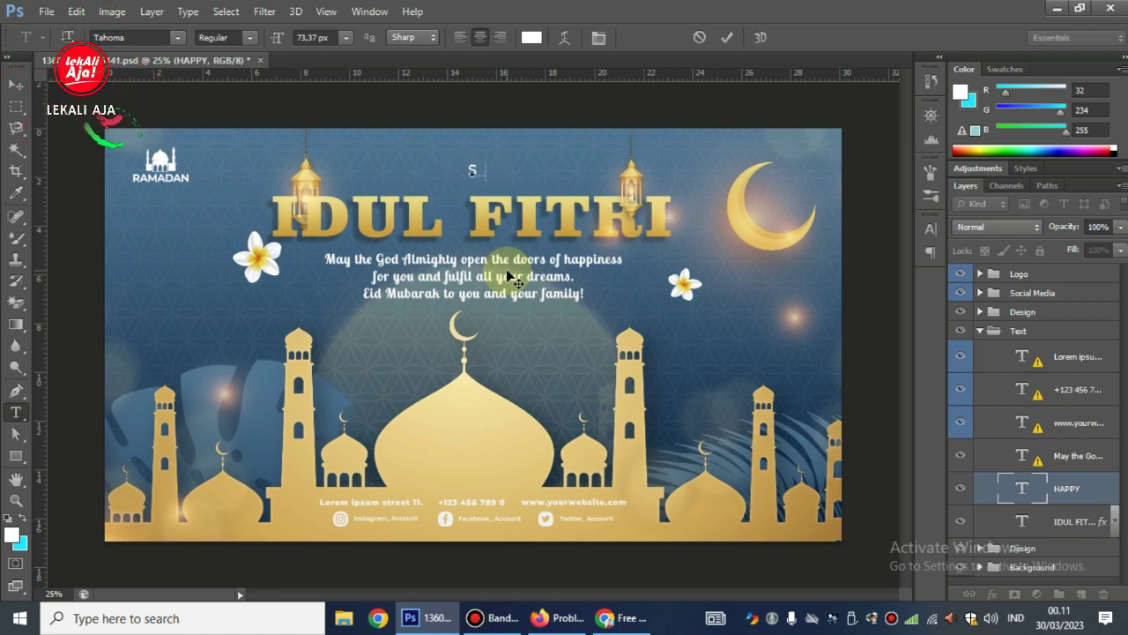
type("LA")
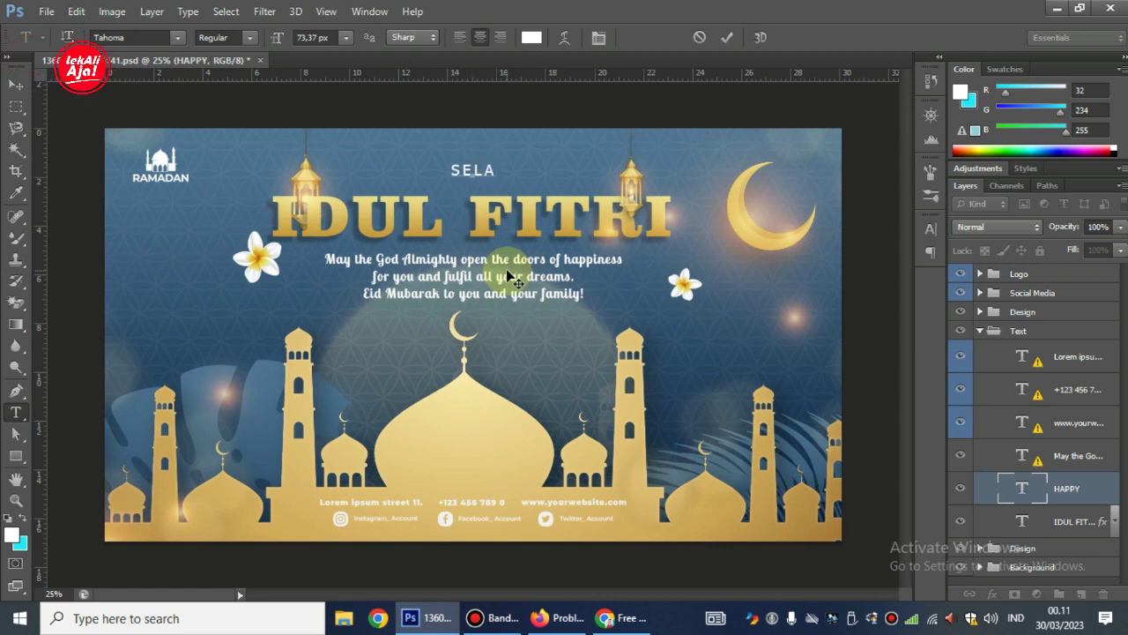
type("MAT")
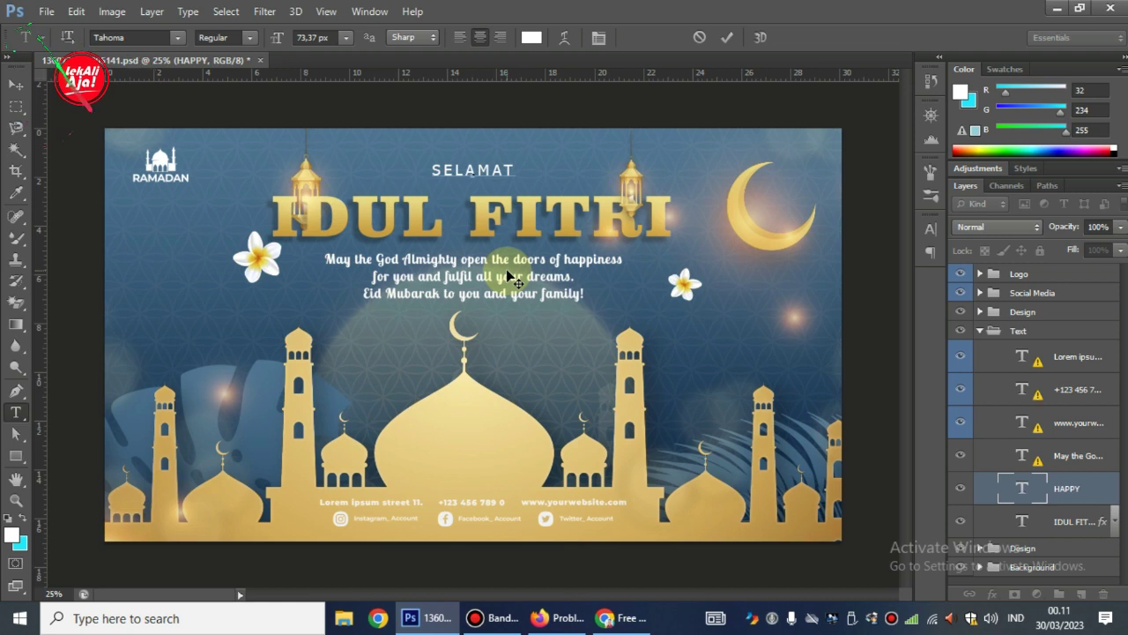
type(" H")
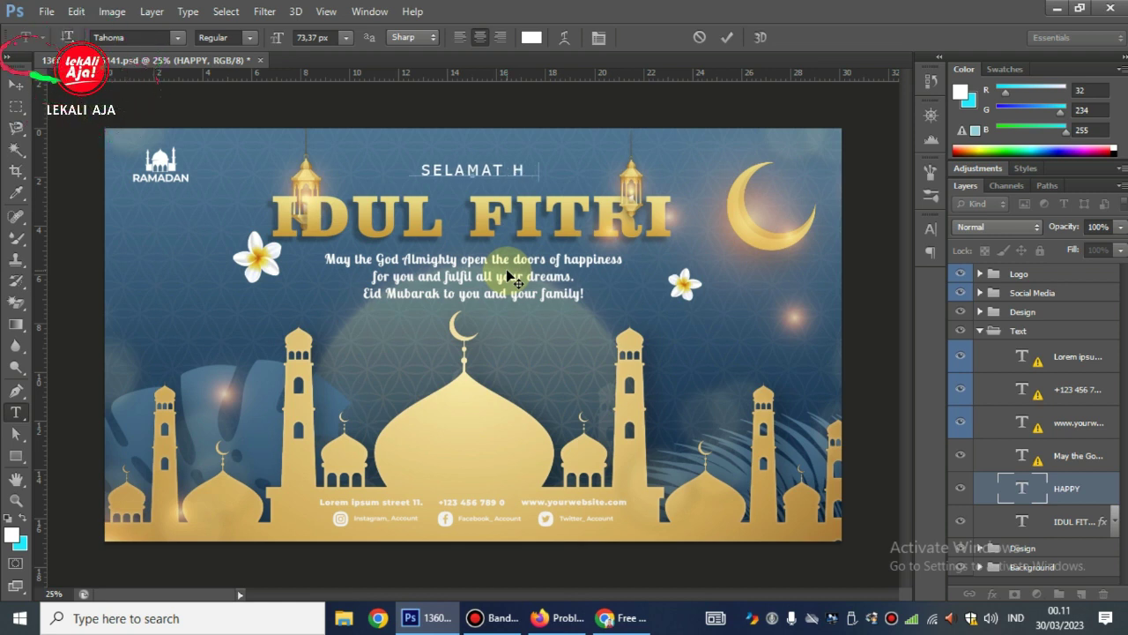
type("AR")
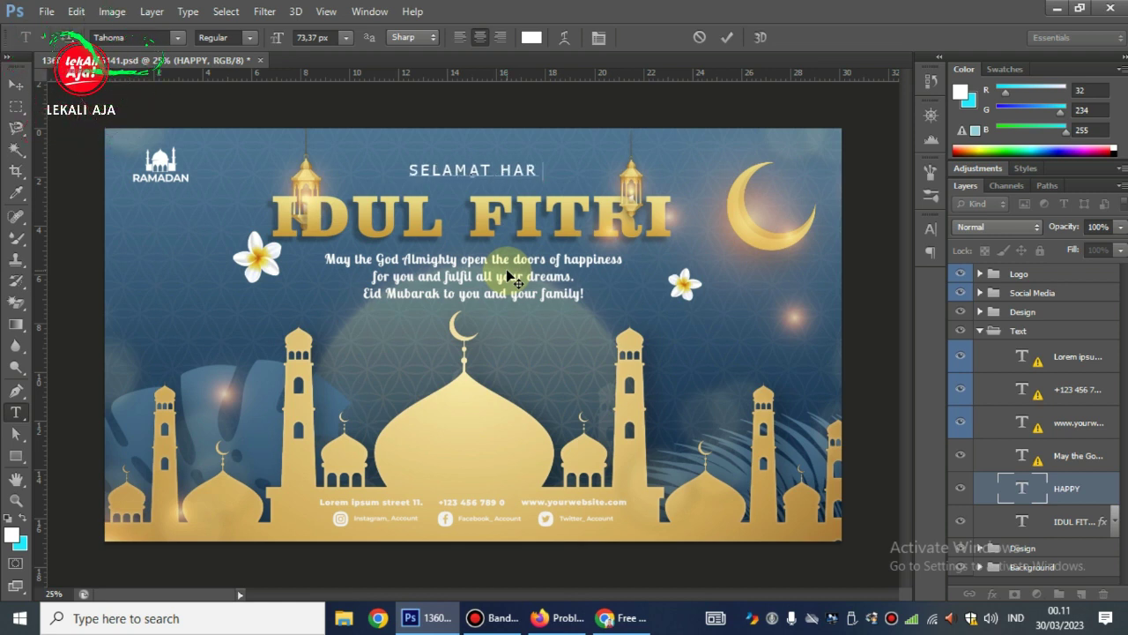
type("I RAYA")
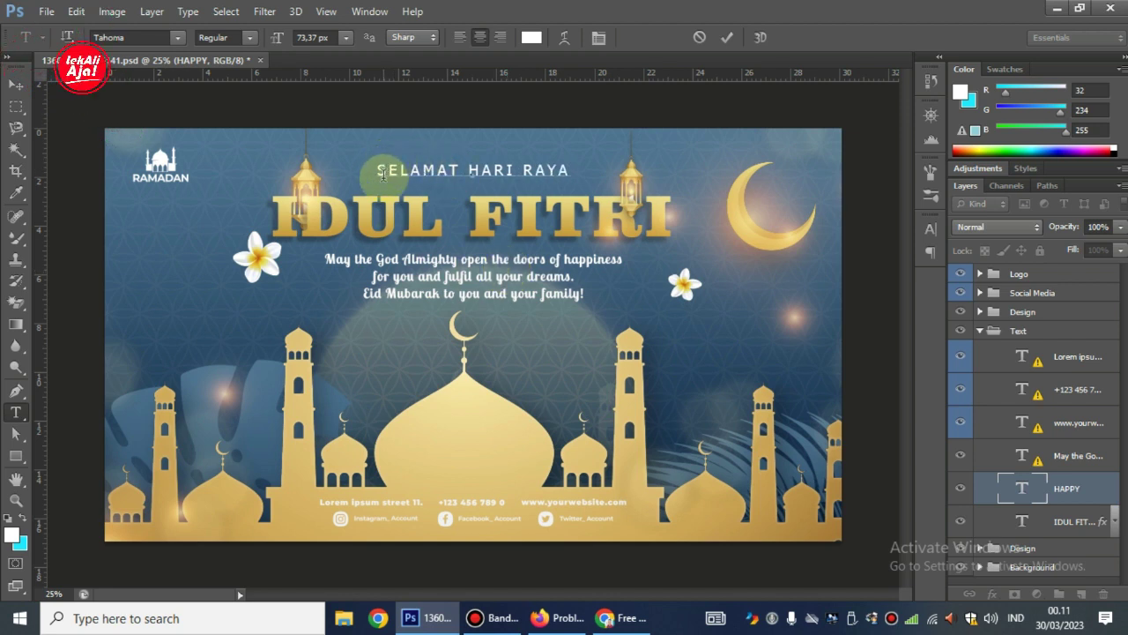
left_click_drag(375, 174, 571, 172)
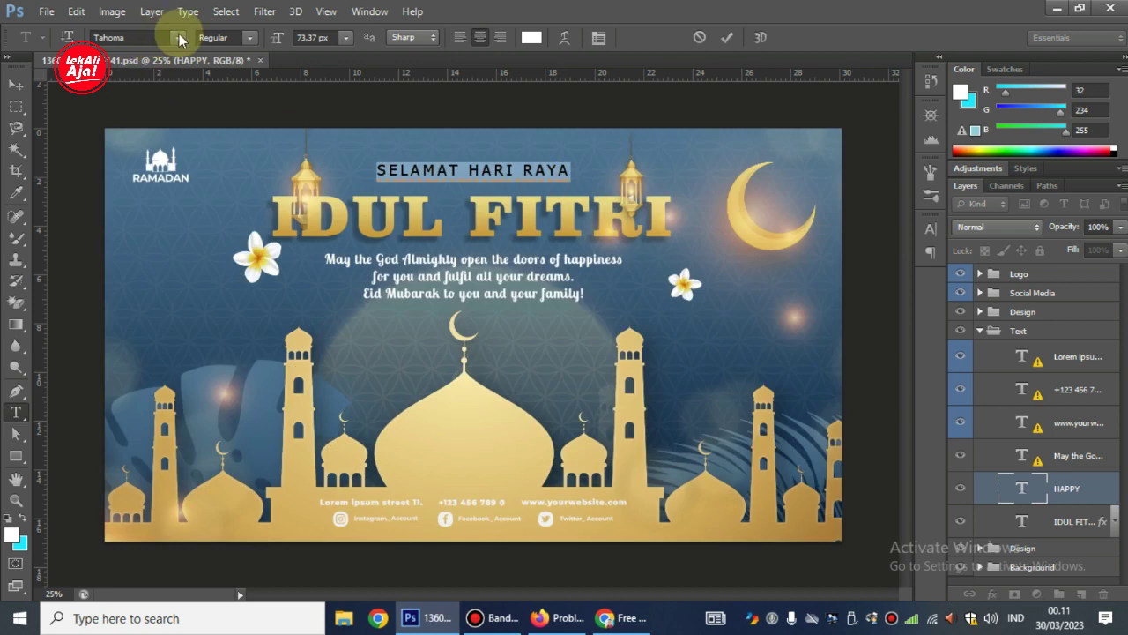
Step: Make the heading Bold, try Impact, then set it in Cooper Black and commit
left_click(251, 38)
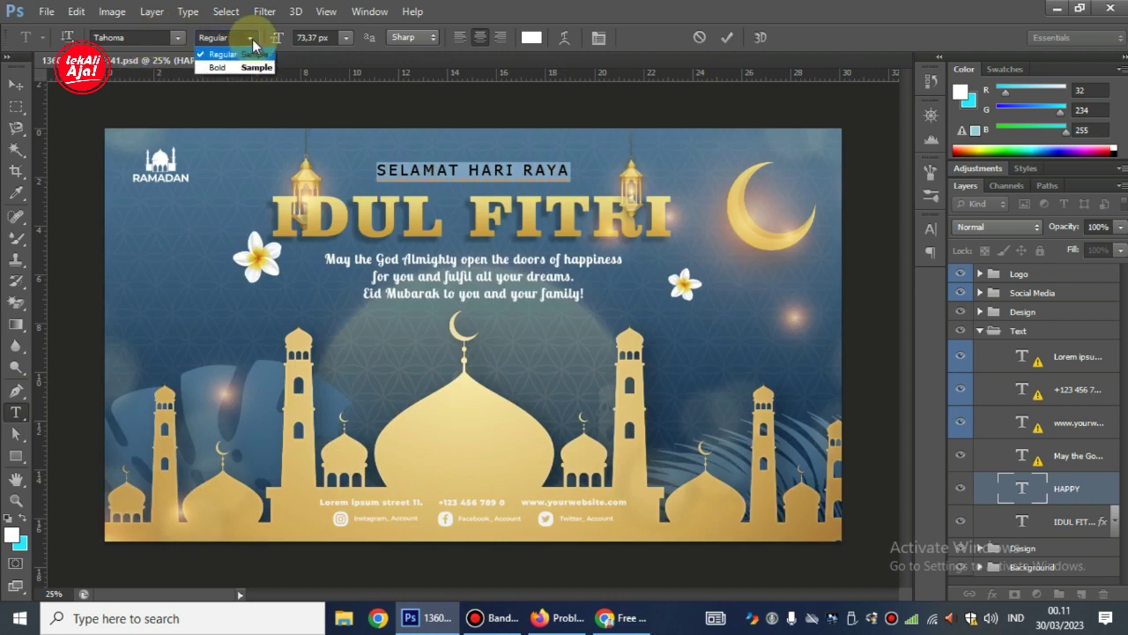
left_click(256, 66)
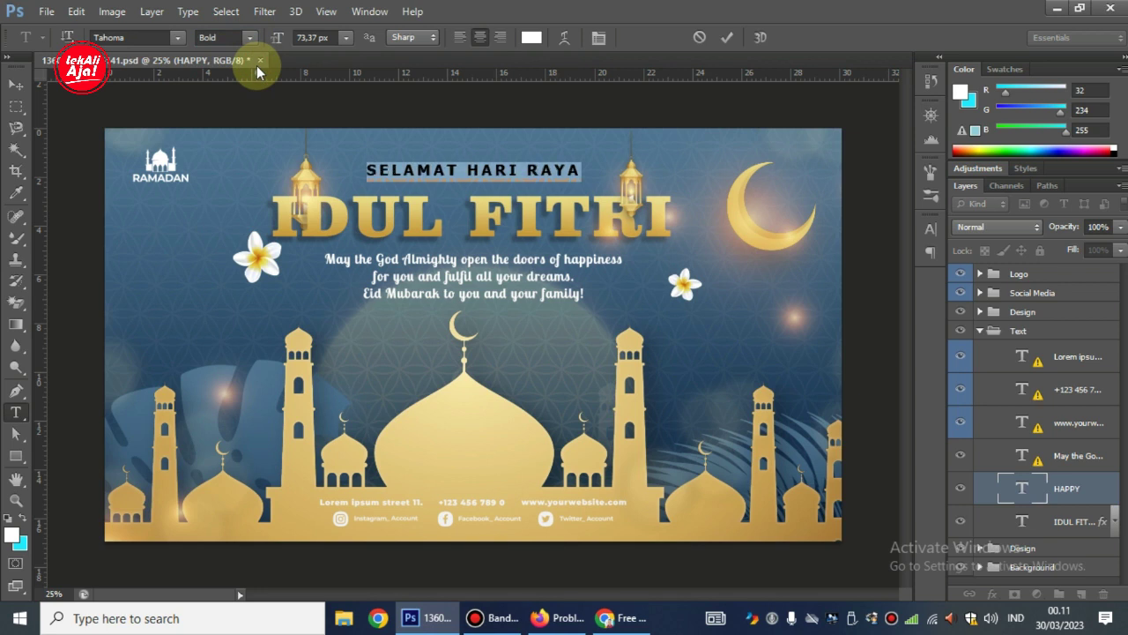
left_click(179, 37)
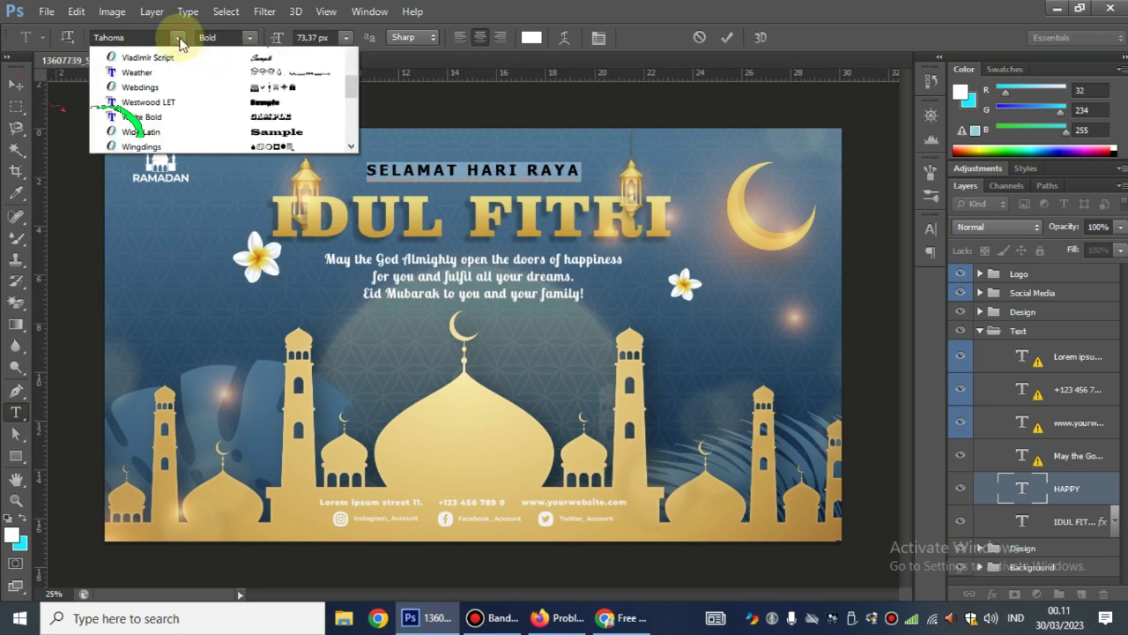
scroll(349, 520, "up", 10)
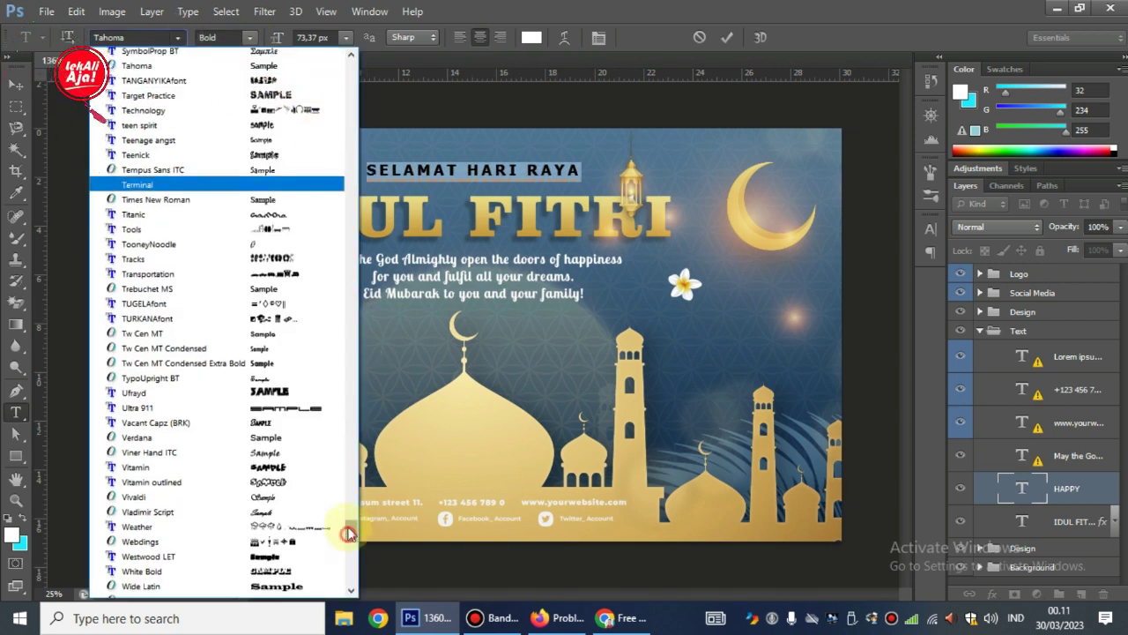
left_click_drag(349, 489, 349, 416)
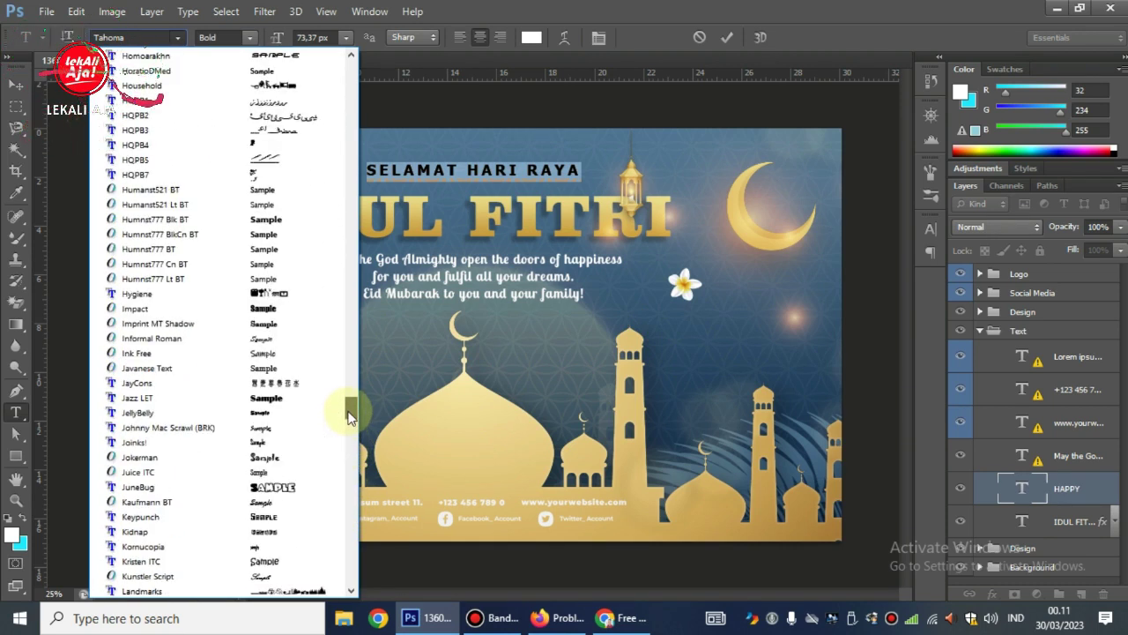
left_click(282, 309)
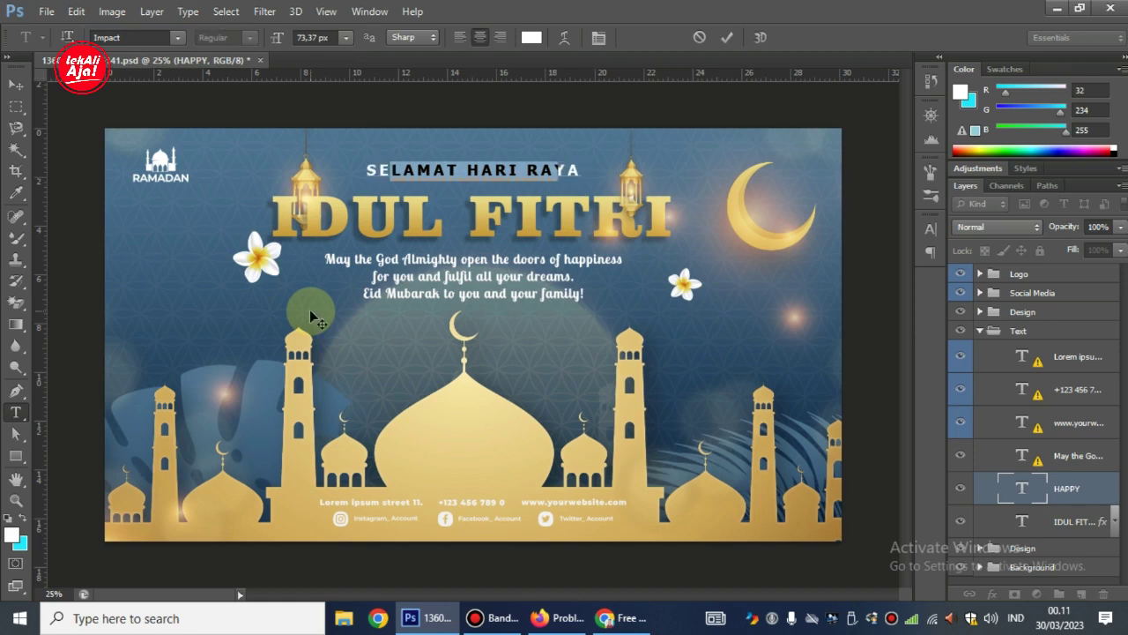
left_click(178, 37)
left_click_drag(350, 417, 351, 335)
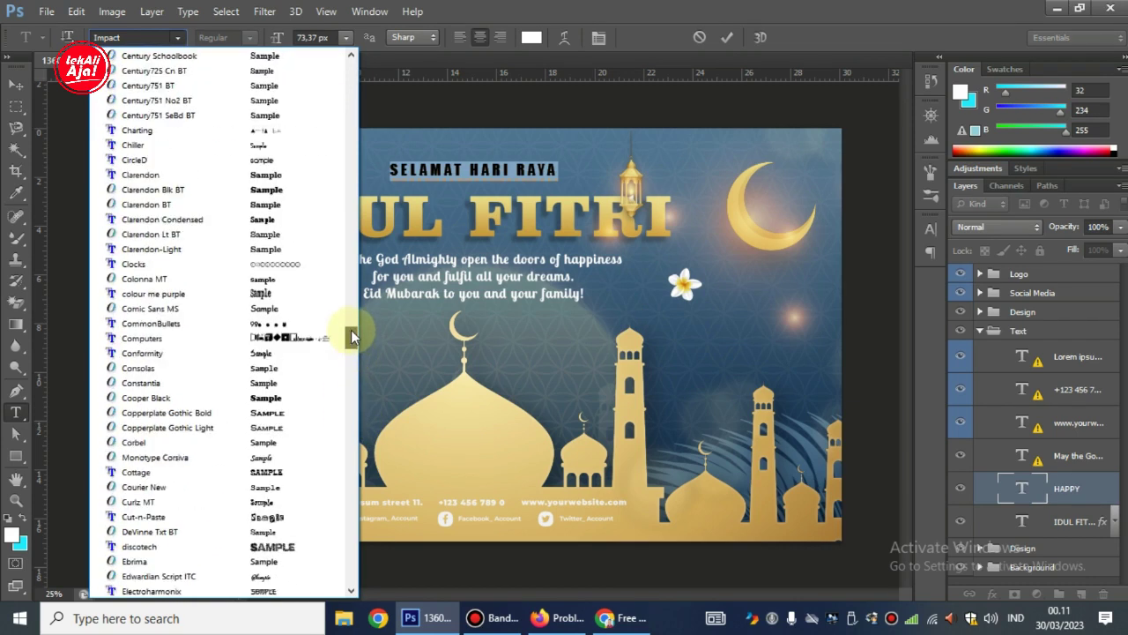
left_click(316, 396)
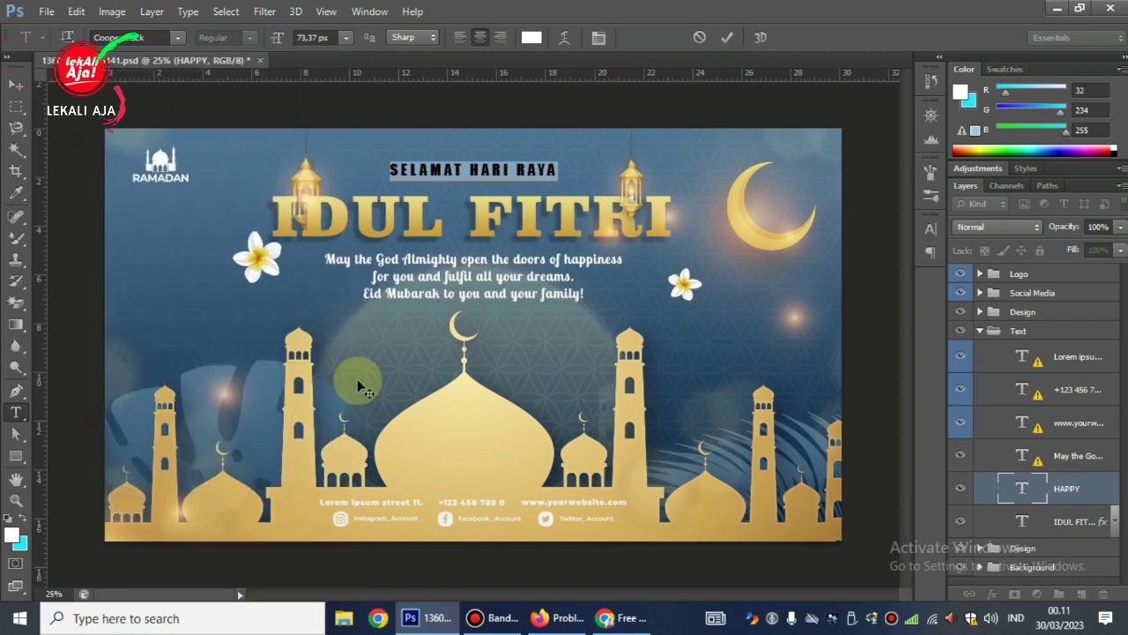
left_click(726, 39)
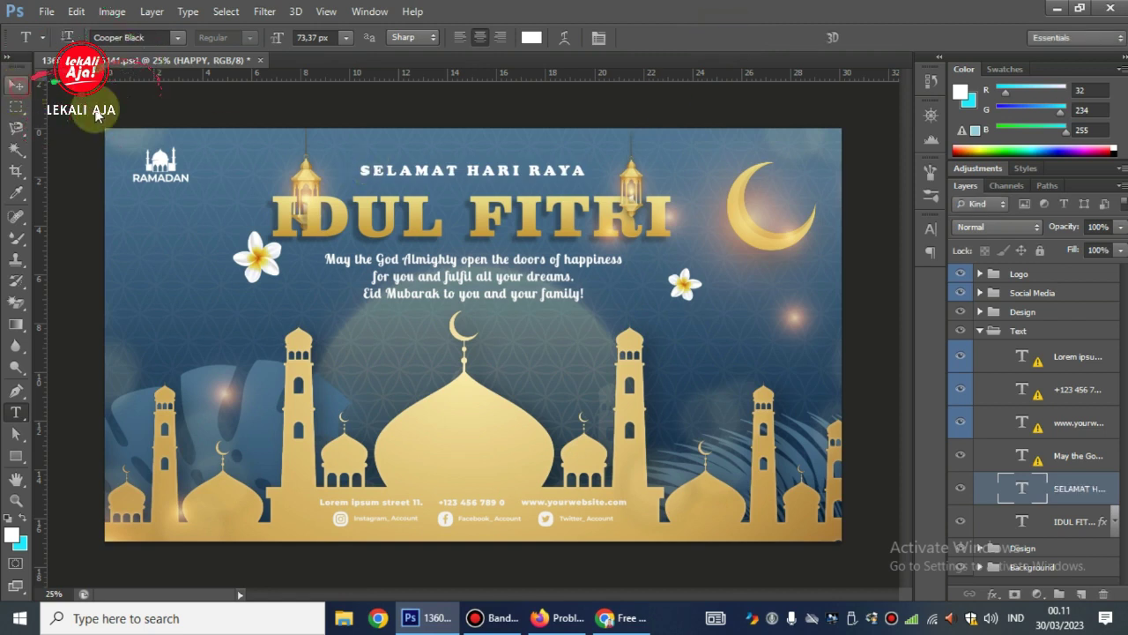
Step: Free-transform the SELAMAT HARI RAYA heading to about 119% width and 186% height
left_click(488, 176)
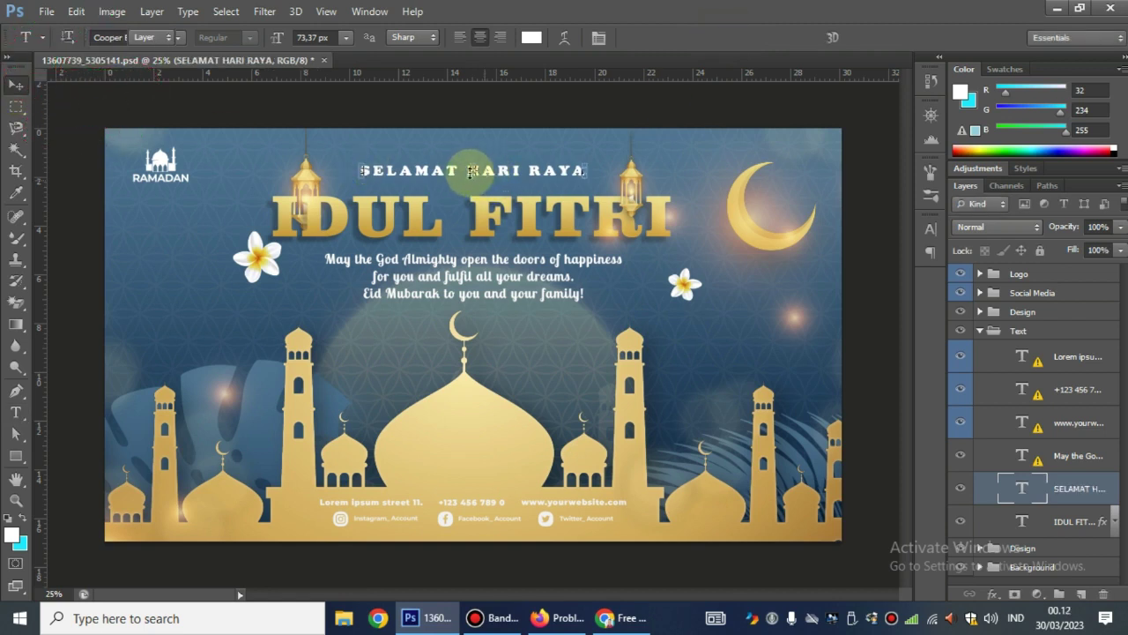
key("v")
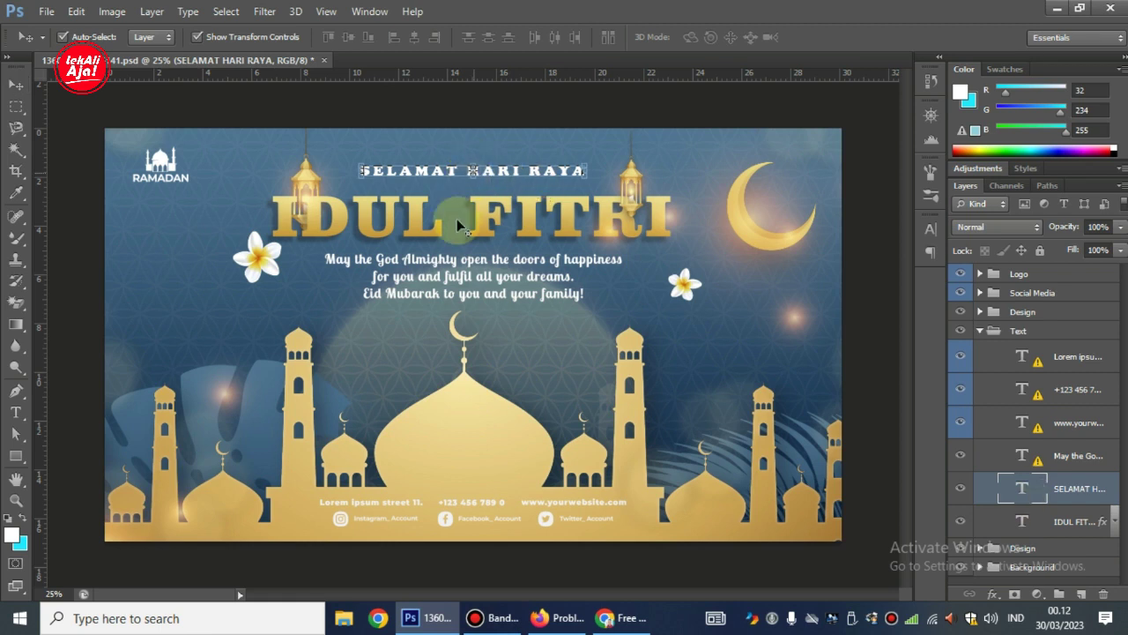
key("ctrl+t")
left_click_drag(586, 170, 610, 170)
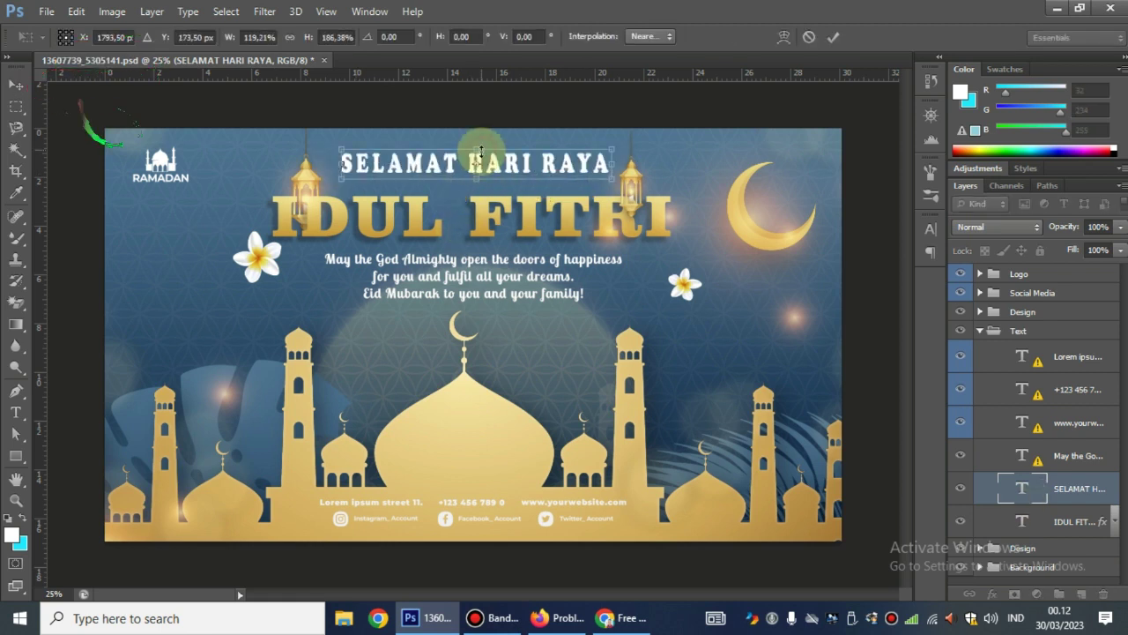
left_click(833, 37)
Step: Expand the Social Media group and select the Design group in the Layers panel
left_click(631, 181)
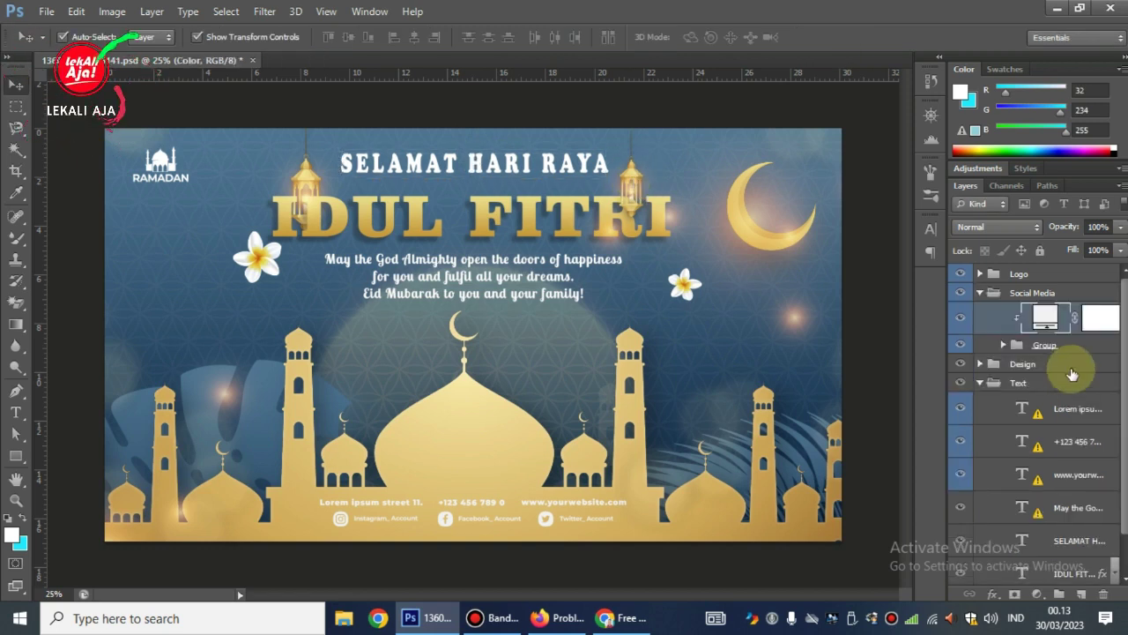
left_click(683, 281)
scroll(1040, 300, "up", 2)
left_click(1043, 273)
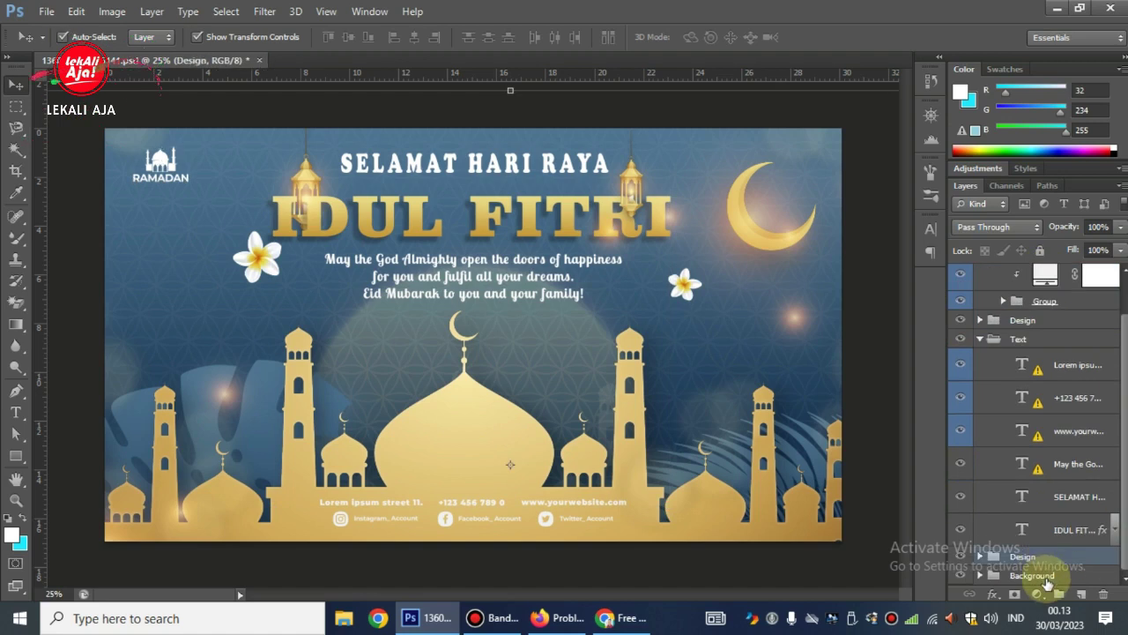
left_click(731, 353)
left_click(1032, 326)
scroll(715, 388, "up", 1)
scroll(715, 387, "down", 1)
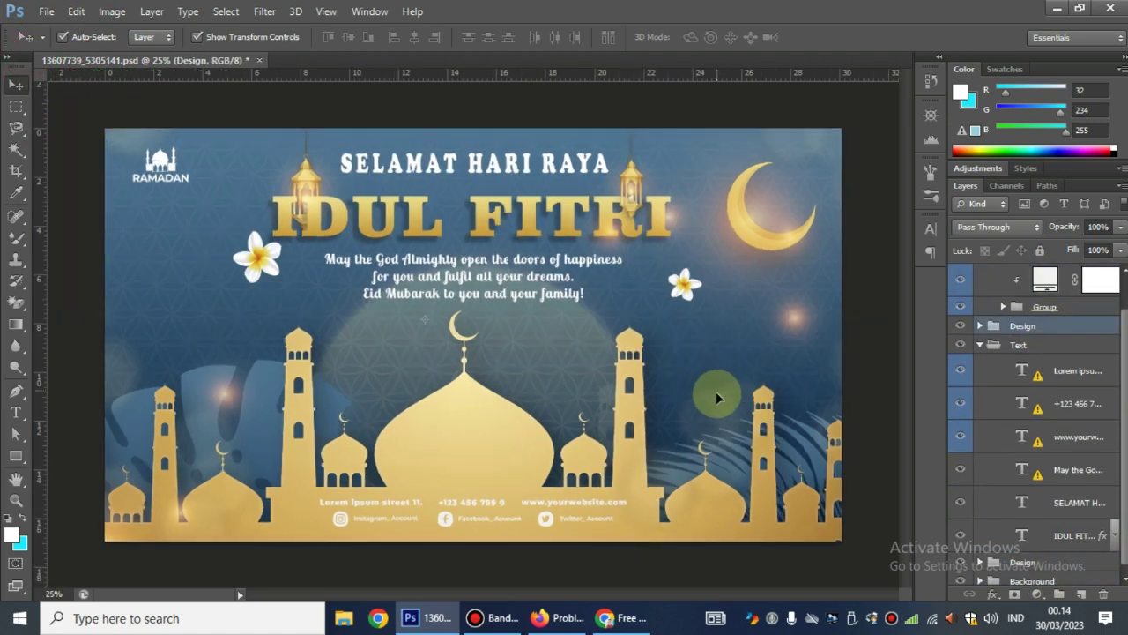
scroll(716, 388, "down", 1)
key("ctrl+t")
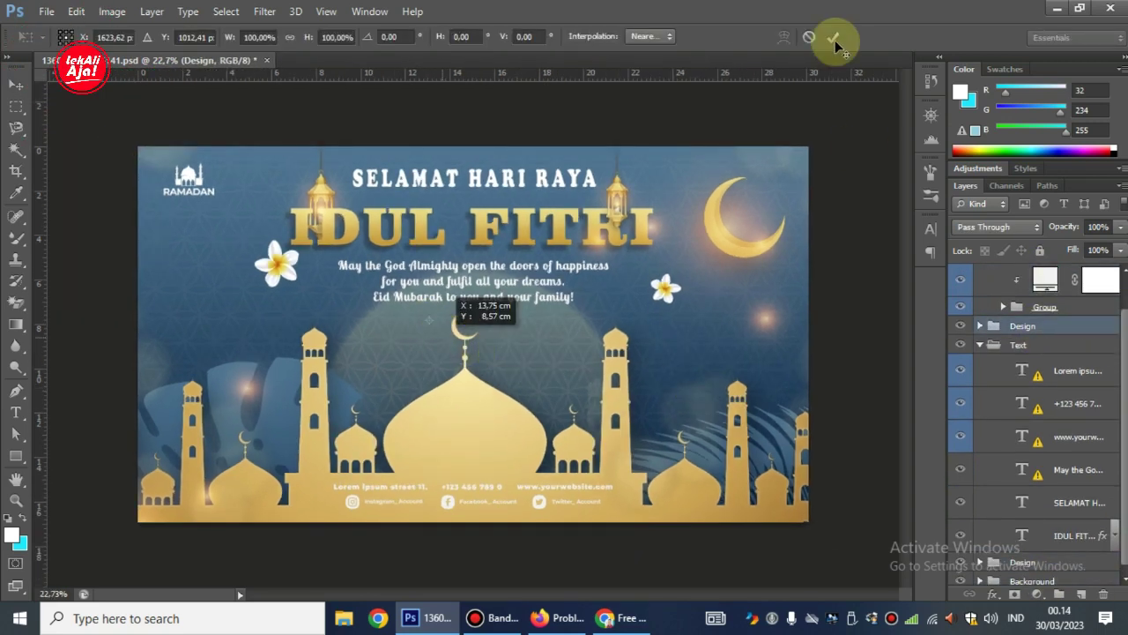
left_click(1088, 402)
left_click(832, 36)
left_click(1043, 346)
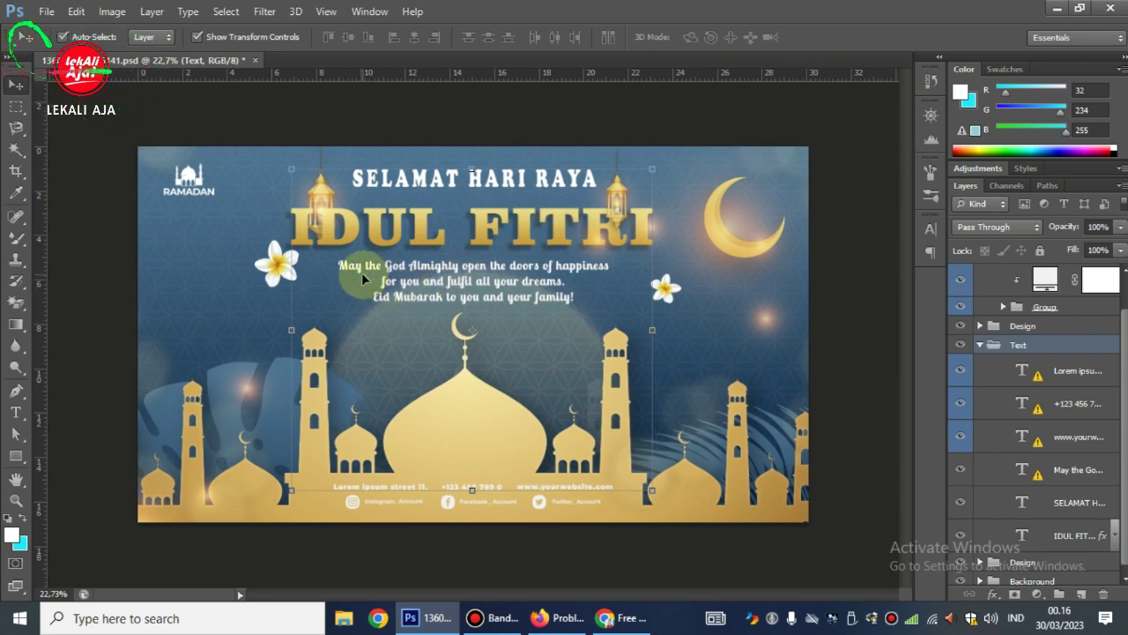
Step: Accept the missing-font substitution on the greeting below IDUL FITRI and commit it
left_click(18, 412)
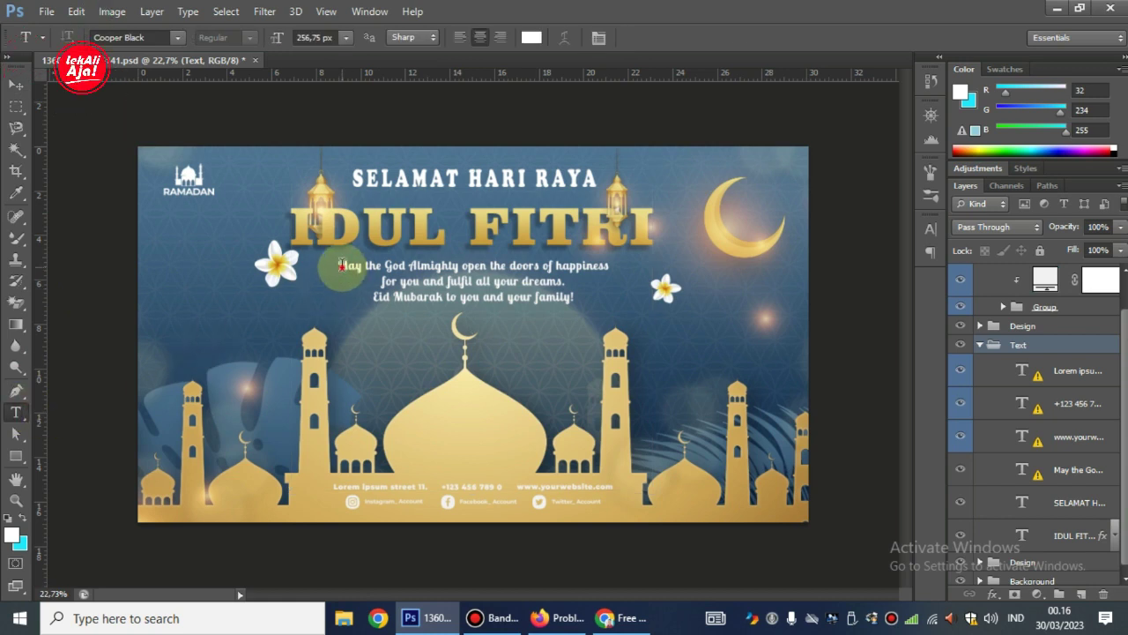
left_click_drag(341, 266, 467, 264)
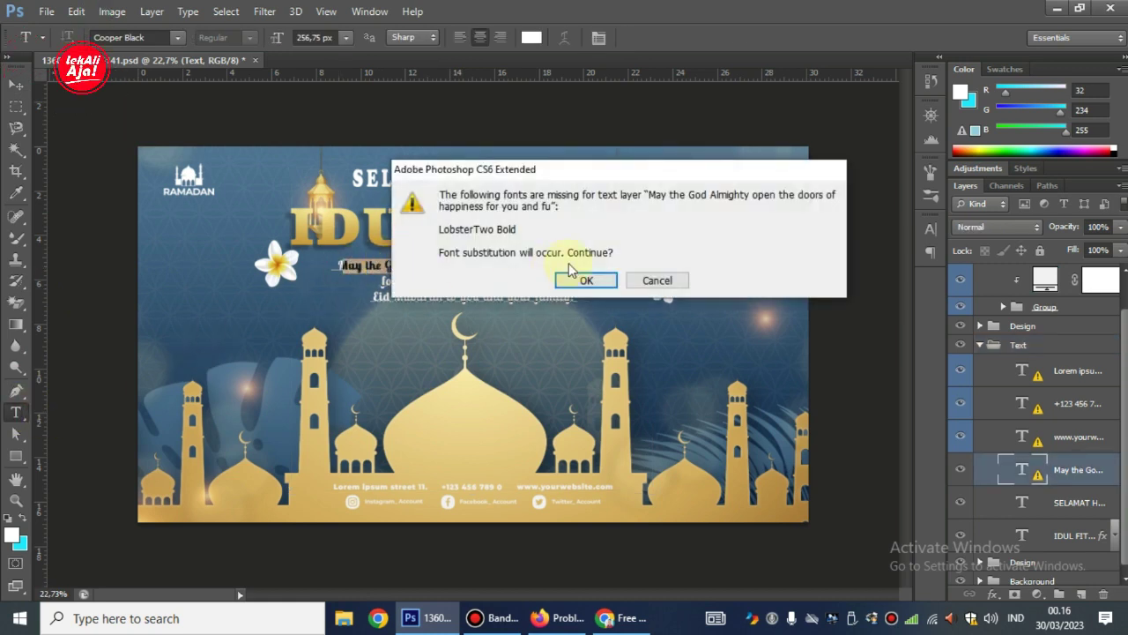
left_click(584, 280)
mouse_move(460, 265)
left_mouse_down()
mouse_move(344, 269)
mouse_move(573, 300)
left_mouse_up()
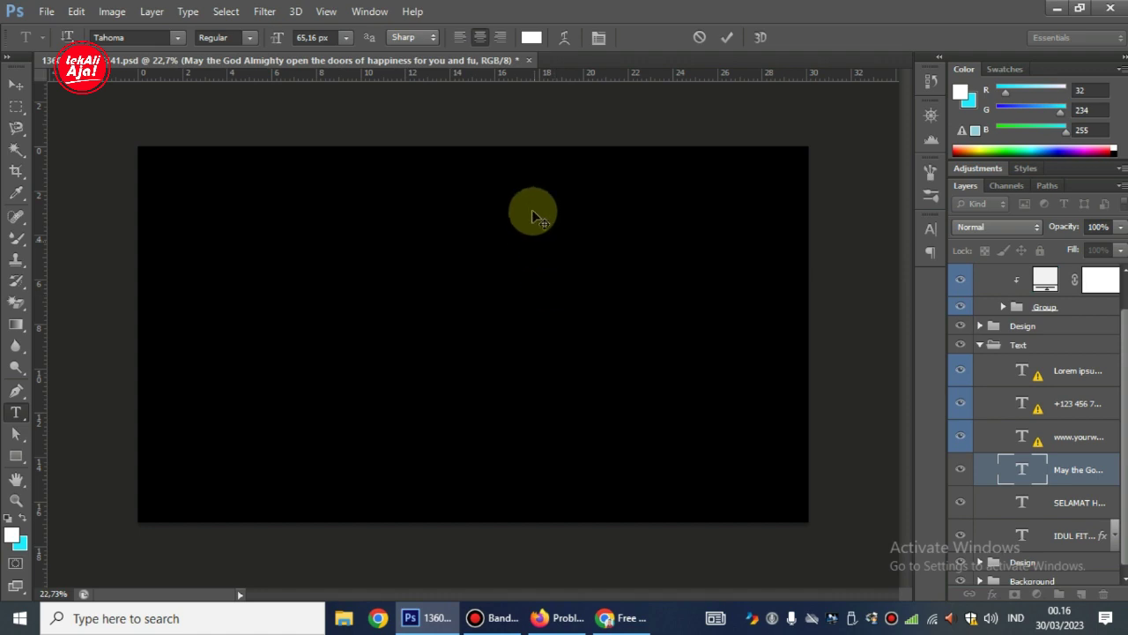
left_click(726, 38)
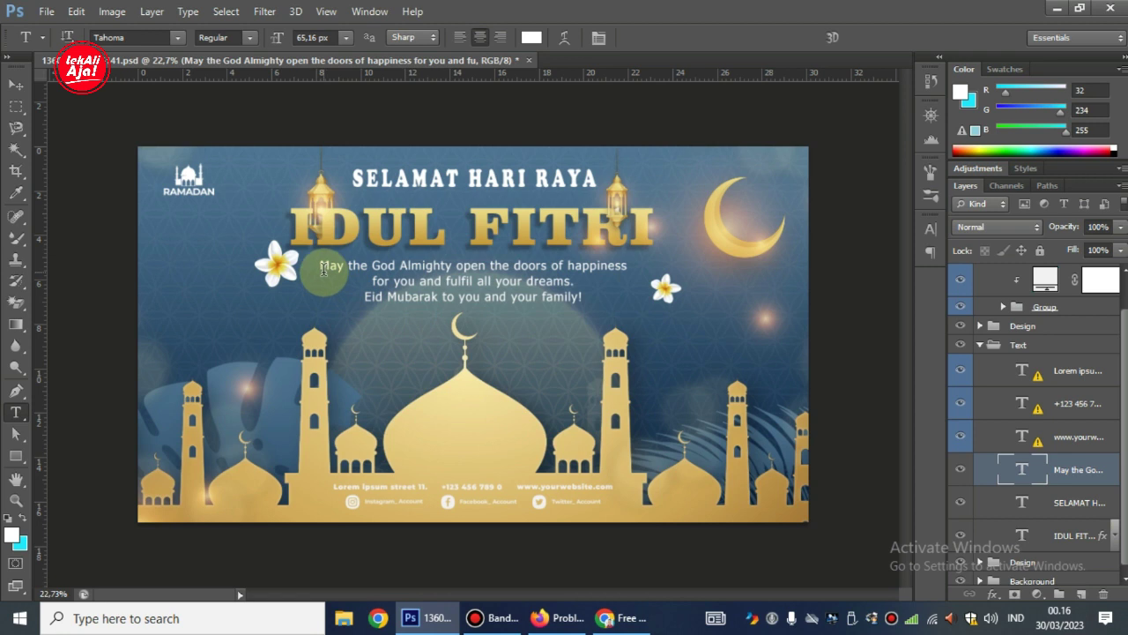
Step: Replace the greeting with five lines from 'Minal Aidin Wal Faizin,' to 'Idul Fitri 1444 H'
left_click_drag(322, 267, 599, 300)
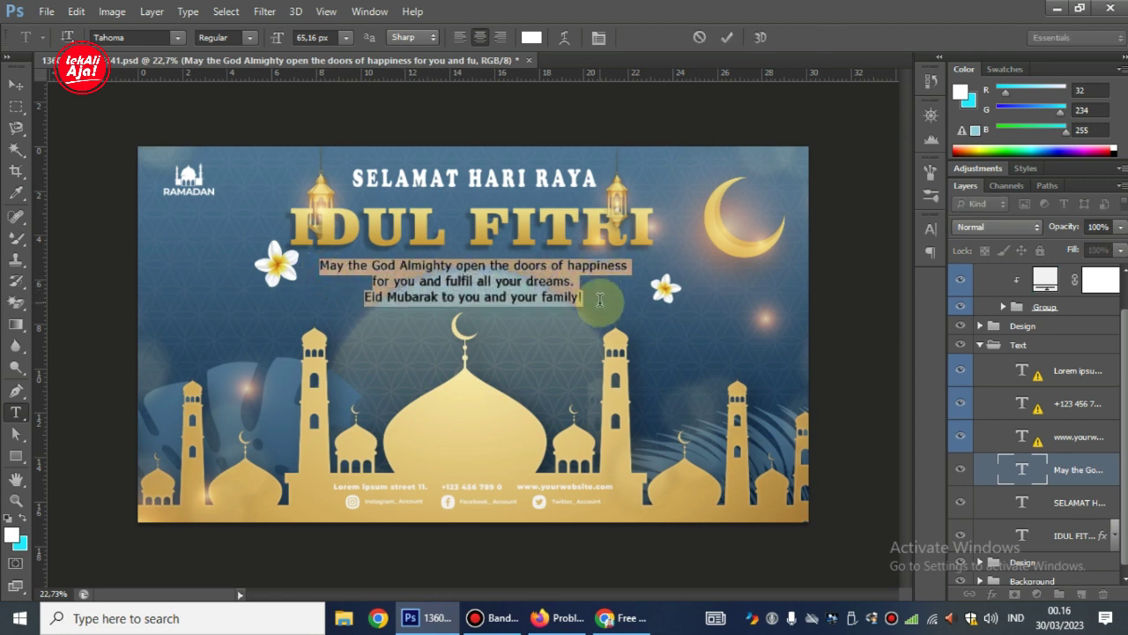
type("M")
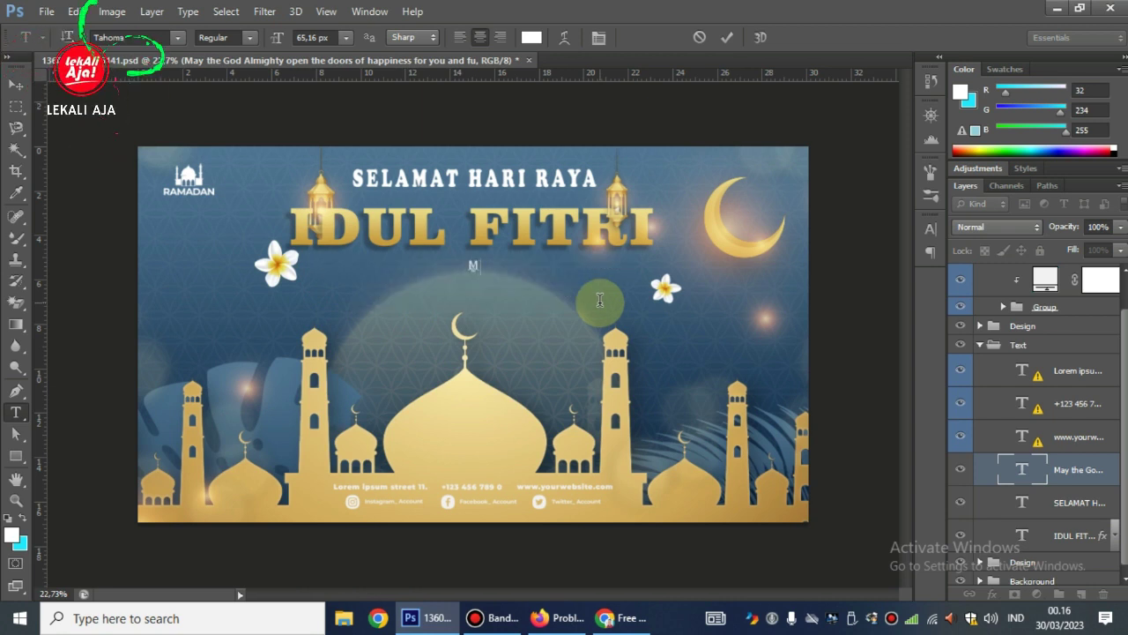
type("inal Aidin Wal Faizin, Mohon Maaf Lahir dan Batin. Taqobbal")
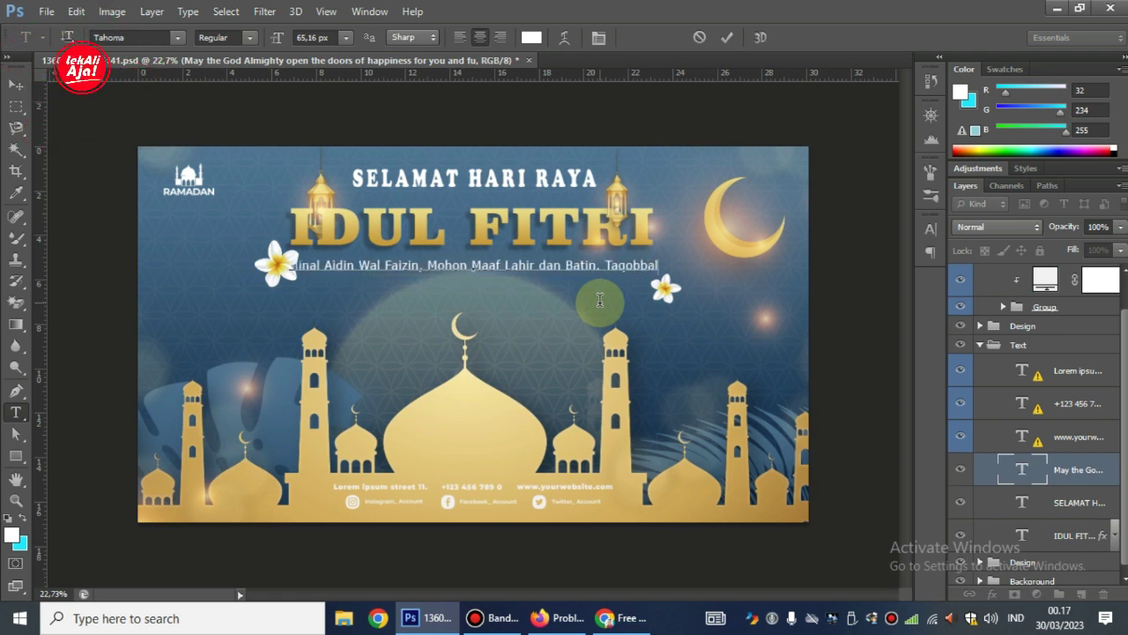
type("allohu Minna Wa Minkum. Taqobal yaa Karim")
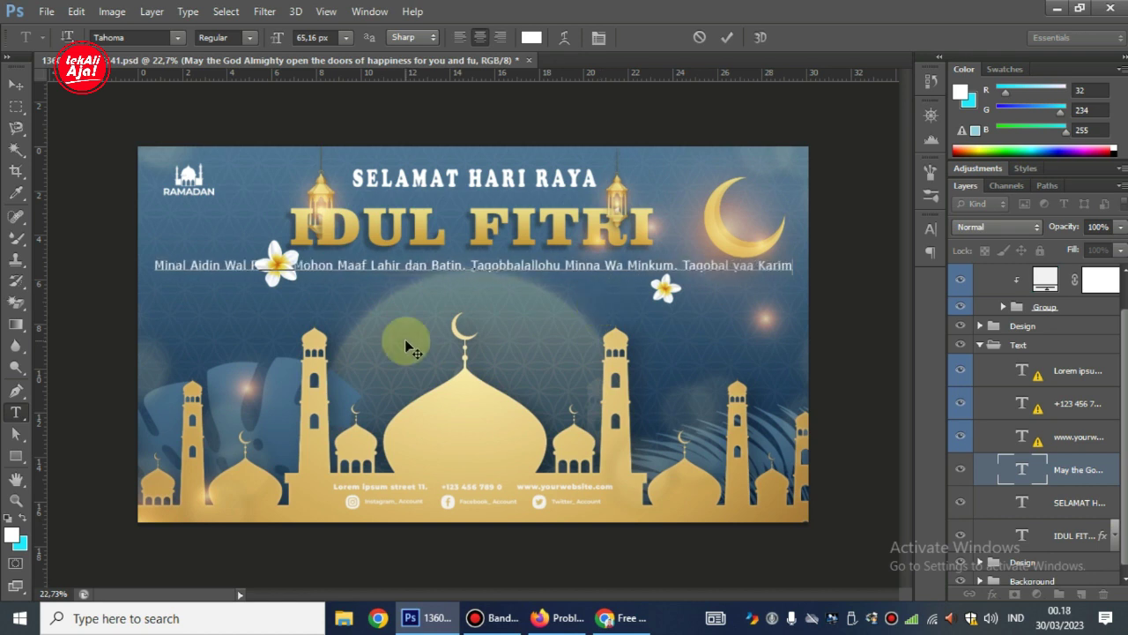
left_click(276, 264)
key("Return")
left_click(399, 280)
key("Return")
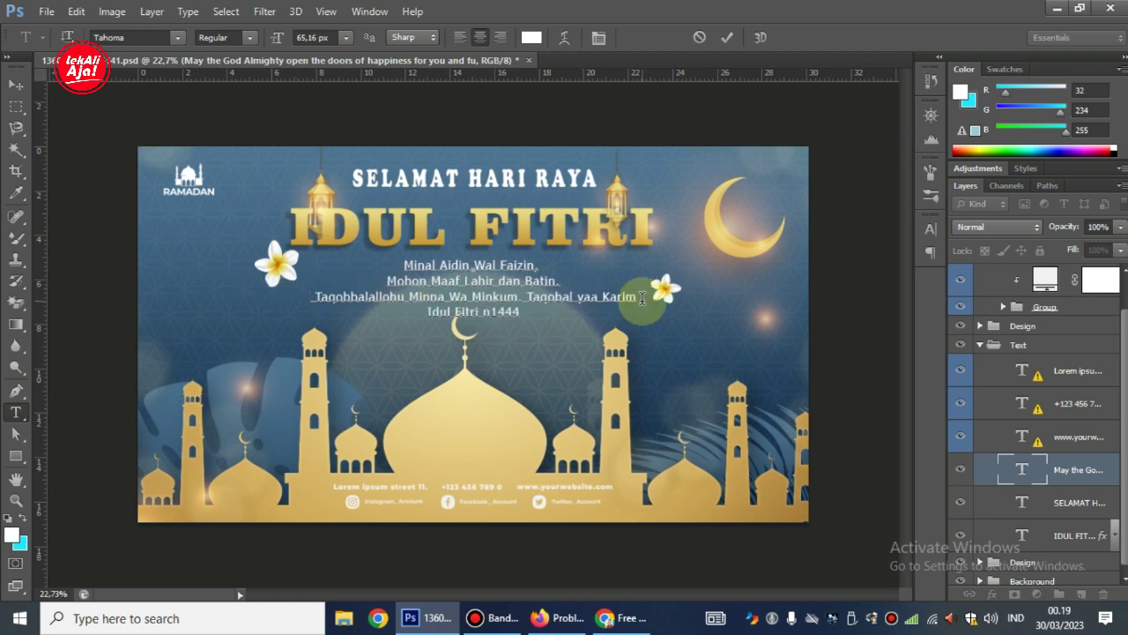
type("H")
left_click(543, 297)
key("BackSpace")
type(",")
key("Return")
left_click(16, 83)
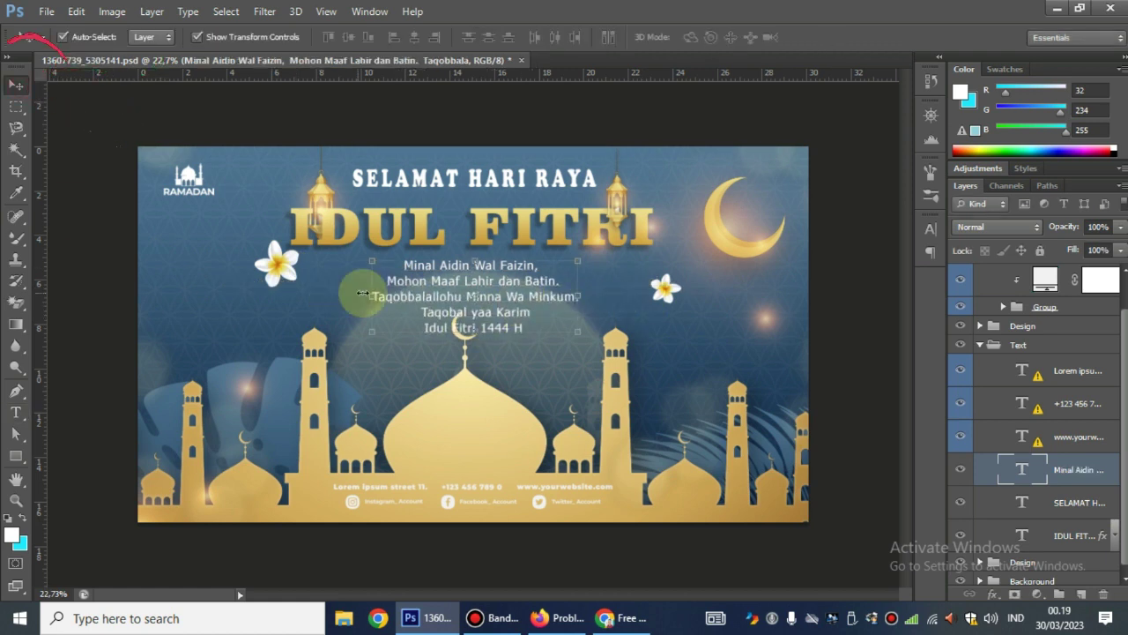
Step: Enlarge the greeting text and nudge the IDUL FITRI title slightly left
left_click_drag(362, 293, 305, 298)
left_click(832, 35)
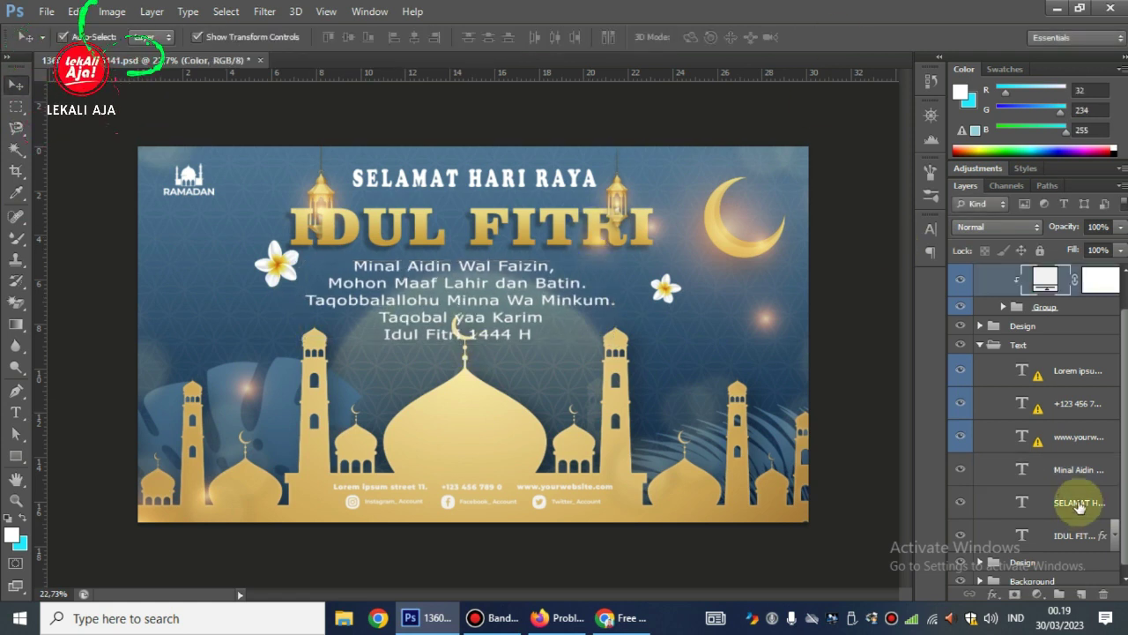
left_click(1079, 535)
key("ctrl+t")
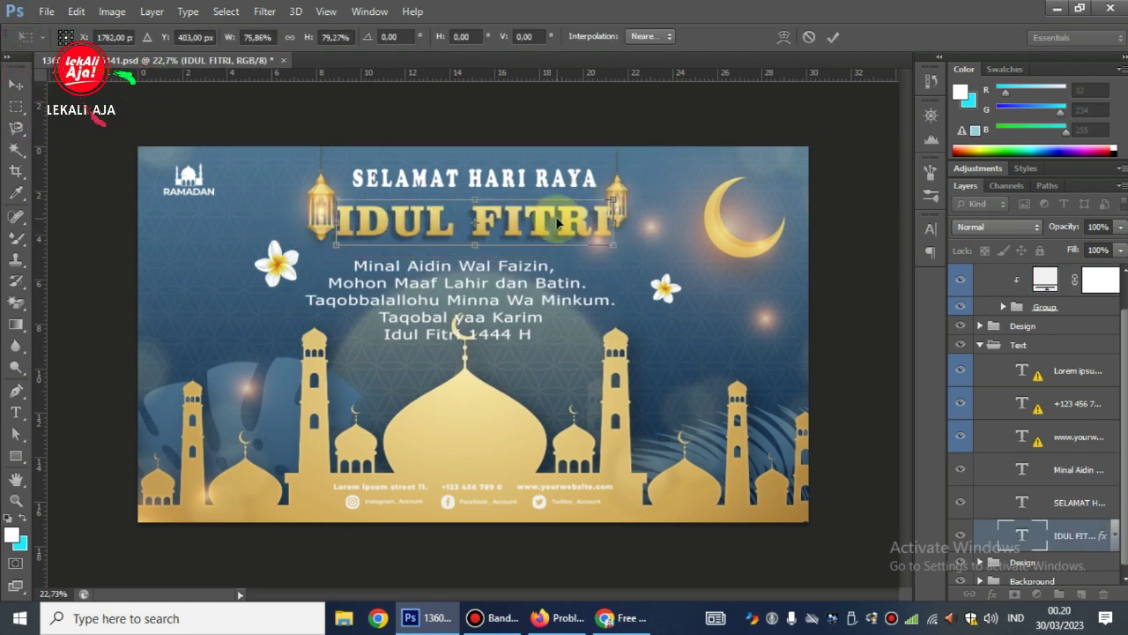
left_click_drag(557, 224, 557, 224)
left_click(833, 35)
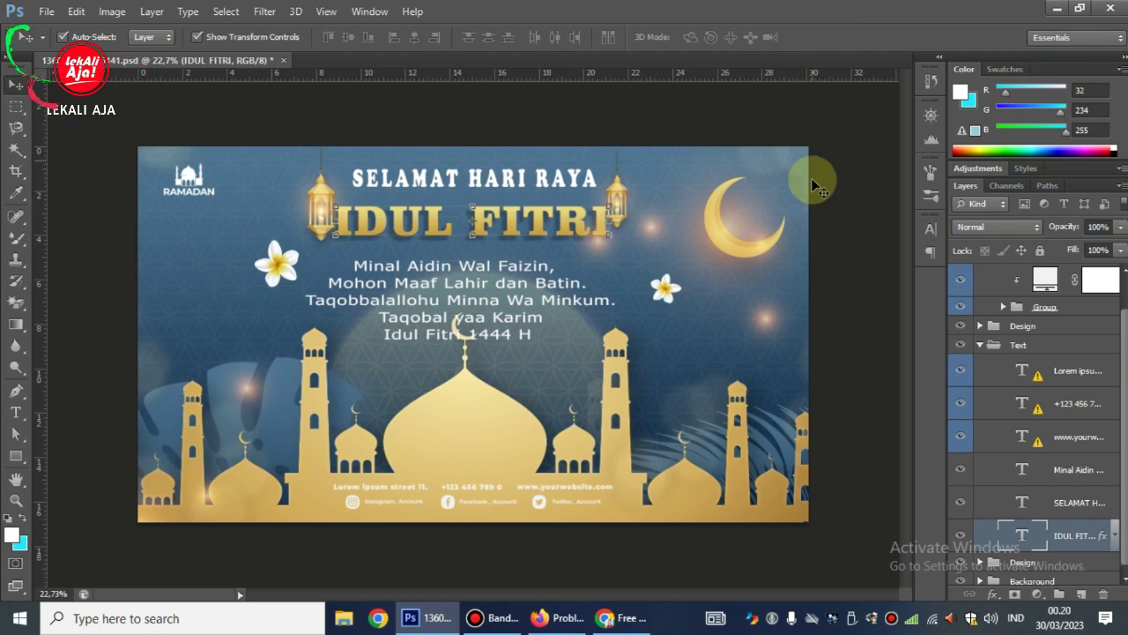
Step: Delete the RAMADAN Logo group from the banner
left_click(196, 181)
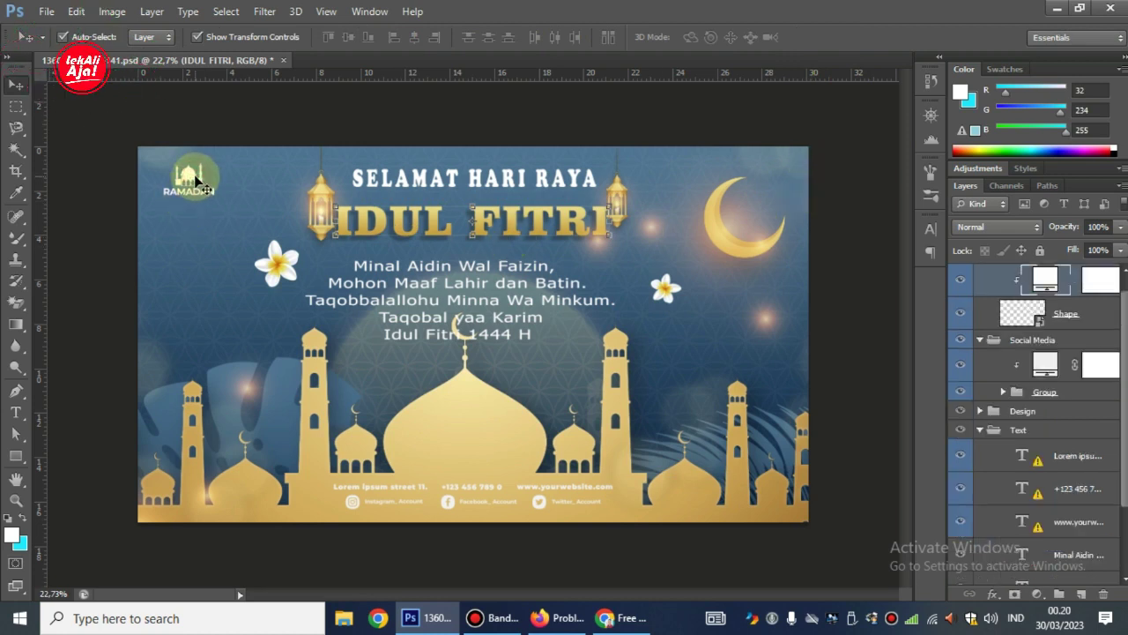
left_click_drag(195, 181, 202, 199)
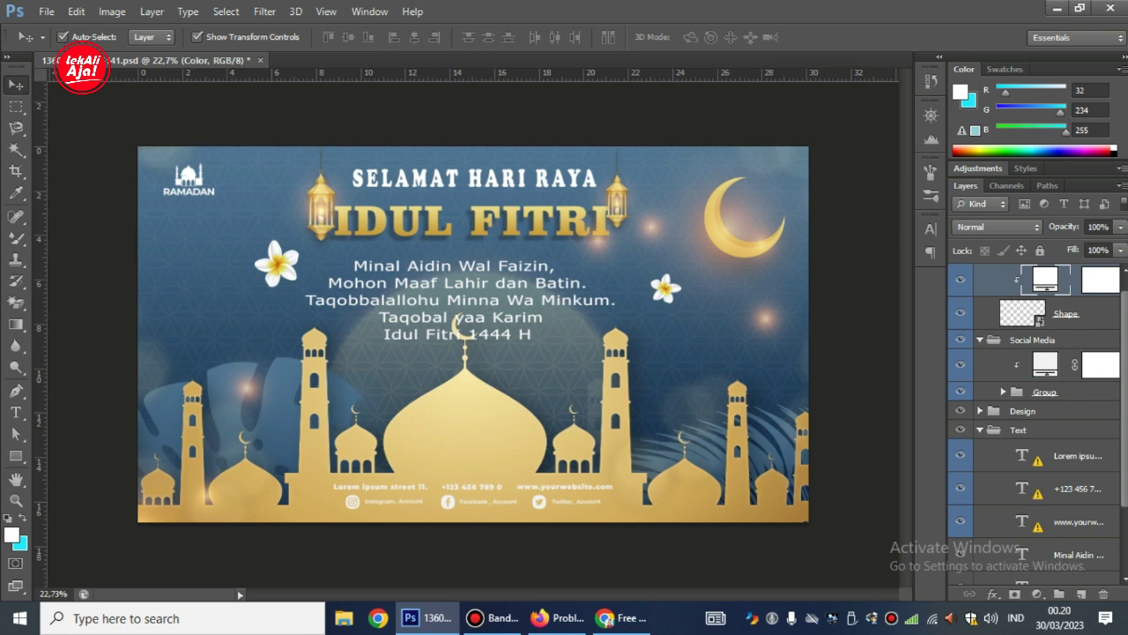
scroll(1068, 287, "up", 1)
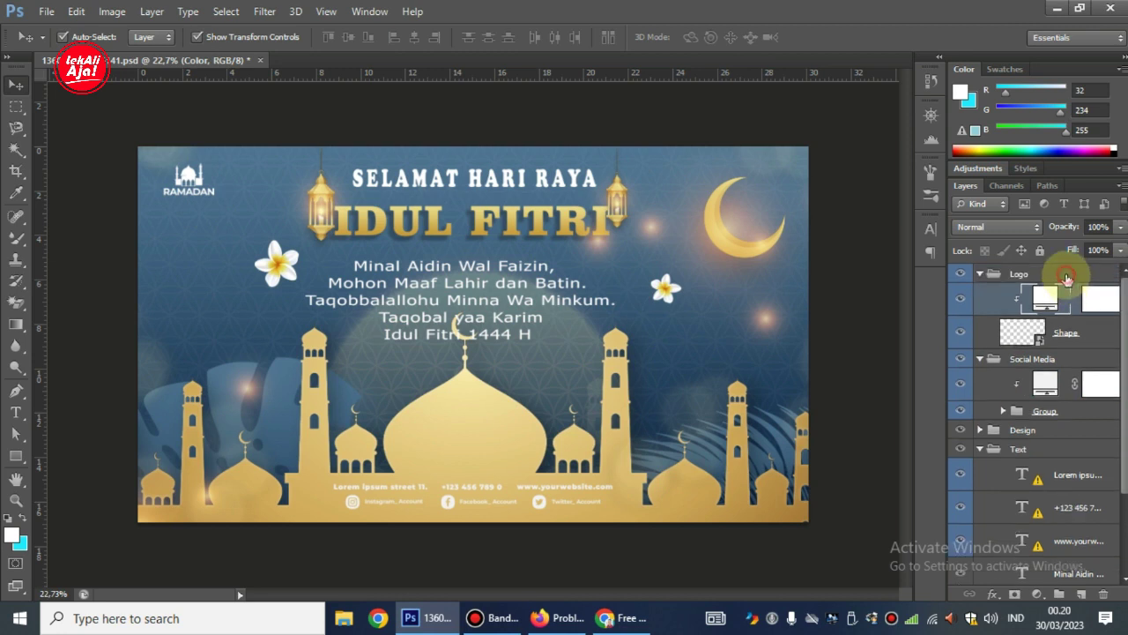
left_click(1067, 277)
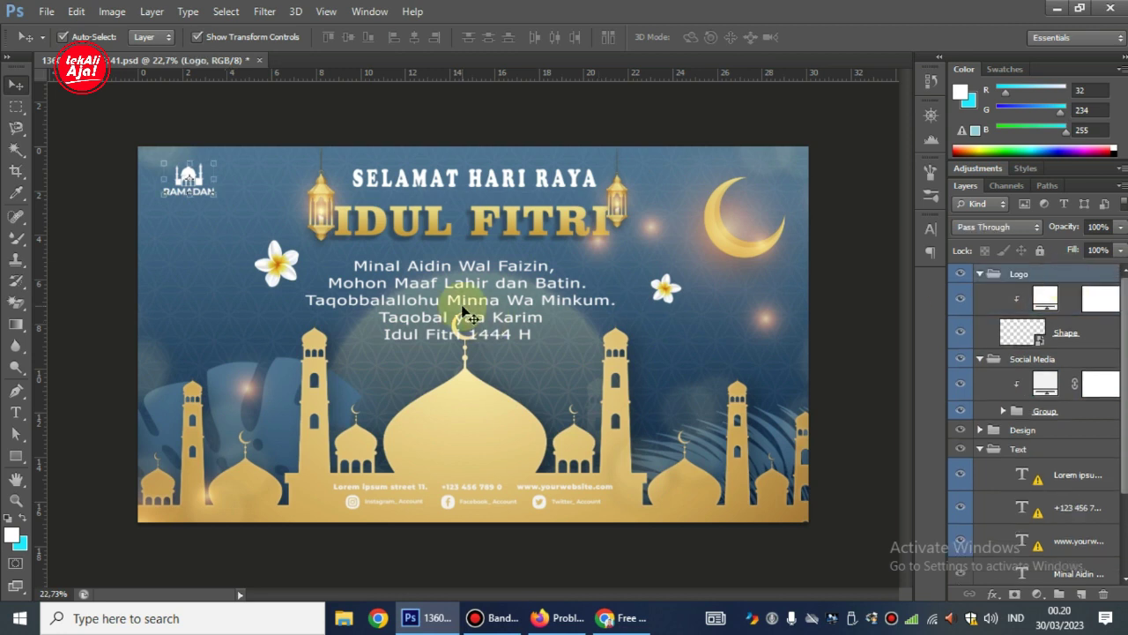
left_click(460, 501)
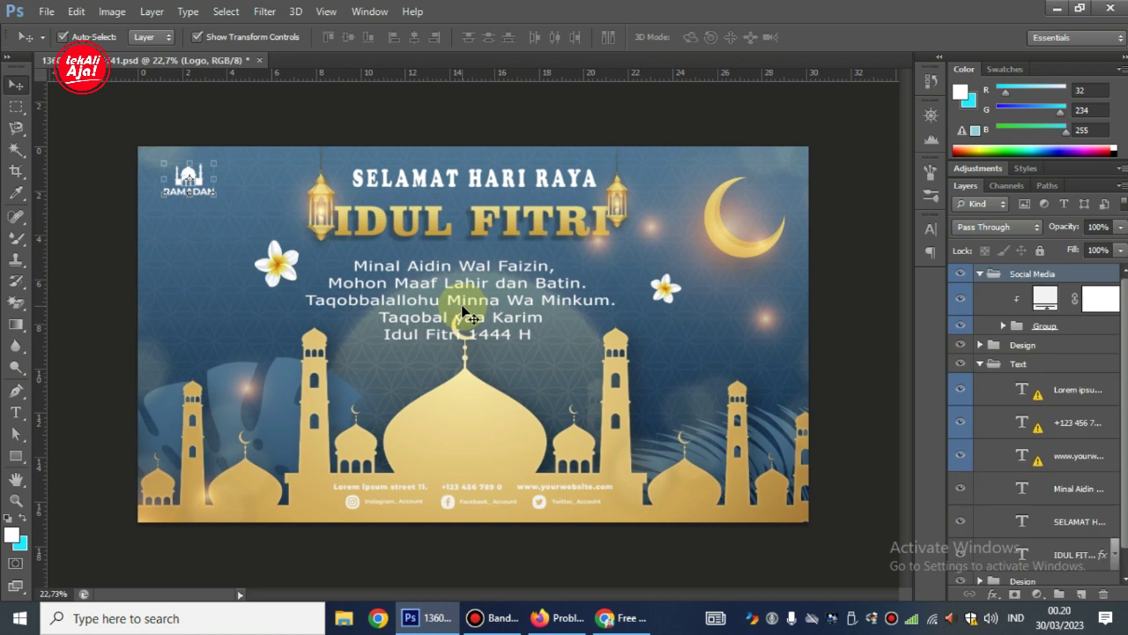
Step: Open logo madin.png from Local Disk (D:)
left_click(46, 13)
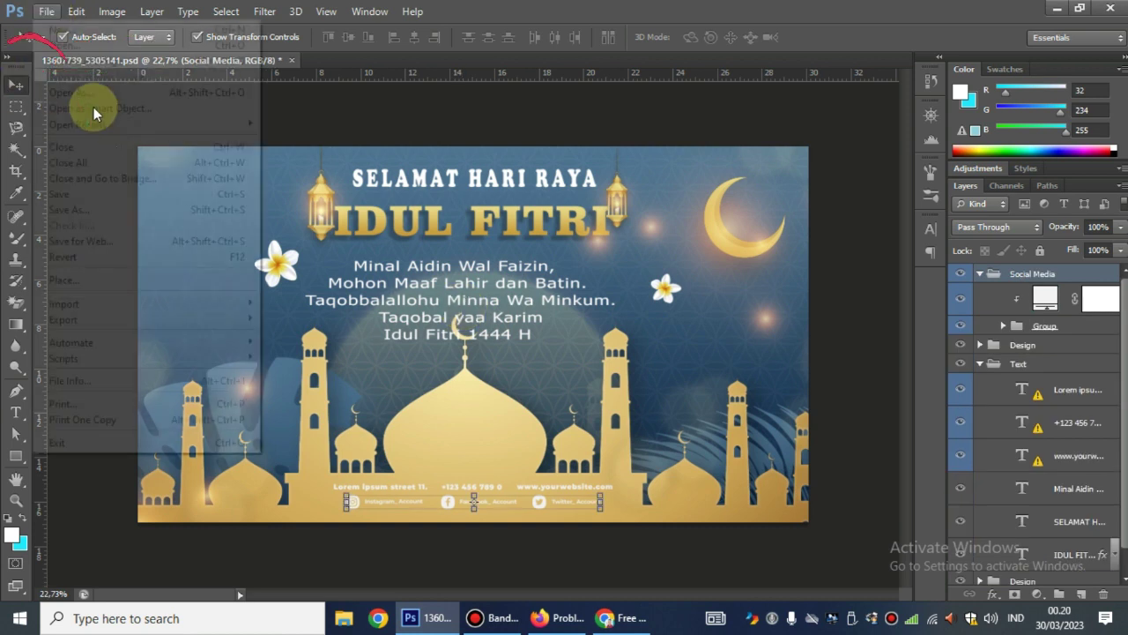
left_click(66, 41)
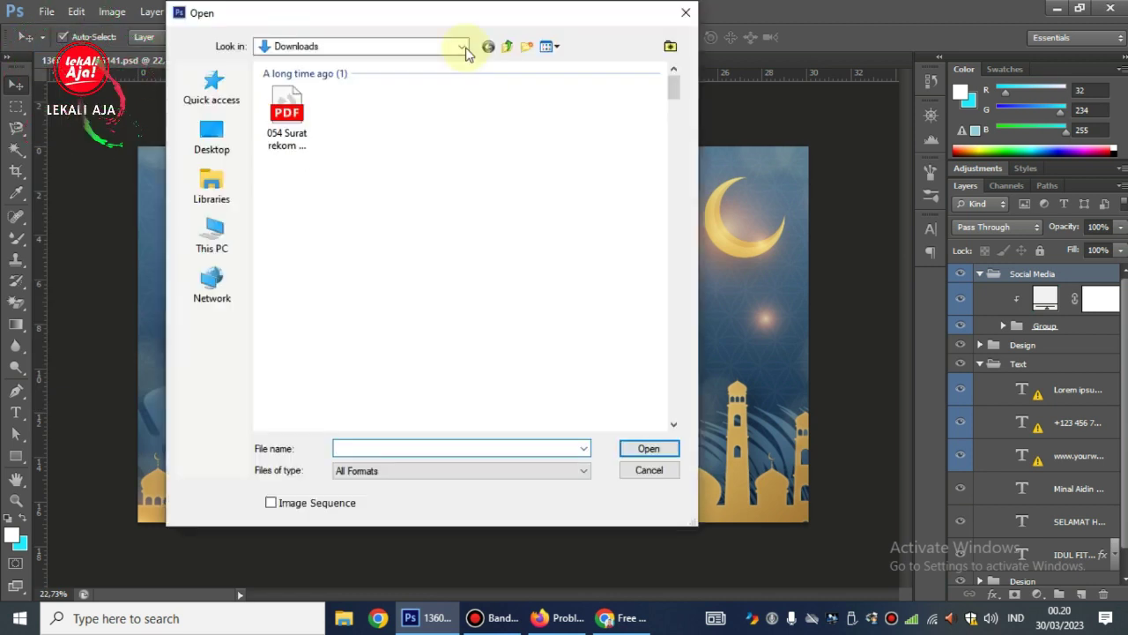
left_click(462, 46)
left_click(317, 230)
left_click_drag(674, 88, 674, 264)
left_click(557, 114)
left_click(648, 448)
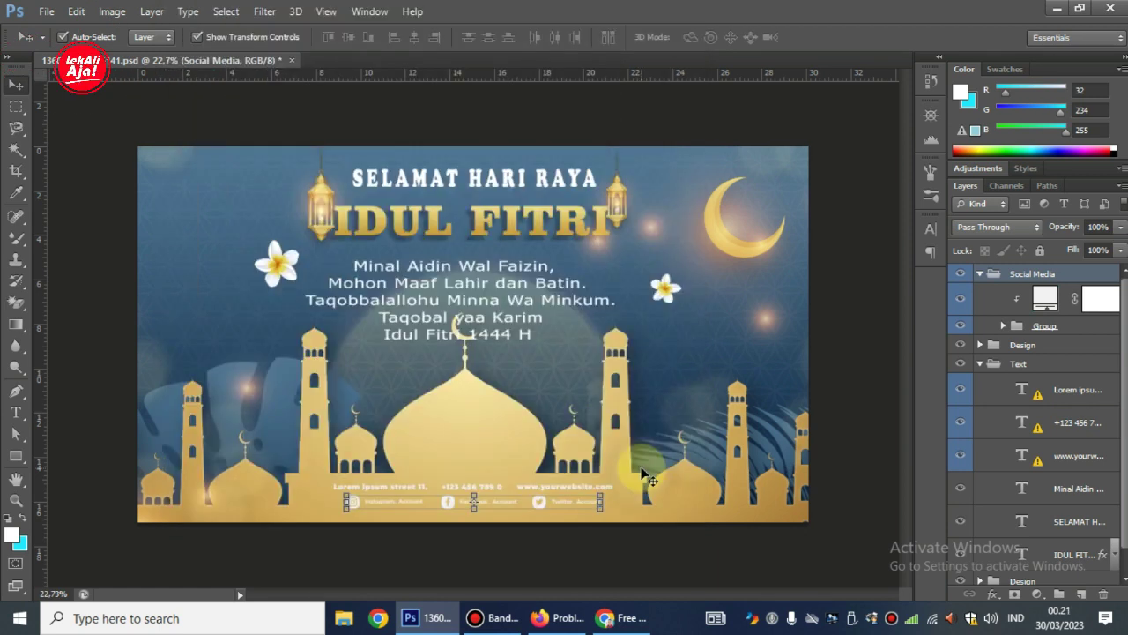
Step: Drag the logo into the banner and shrink it into the top-left corner
left_click_drag(640, 466, 257, 244)
key("ctrl+t")
mouse_move(467, 458)
left_mouse_down()
mouse_move(317, 260)
mouse_move(190, 190)
left_mouse_up()
left_click(832, 37)
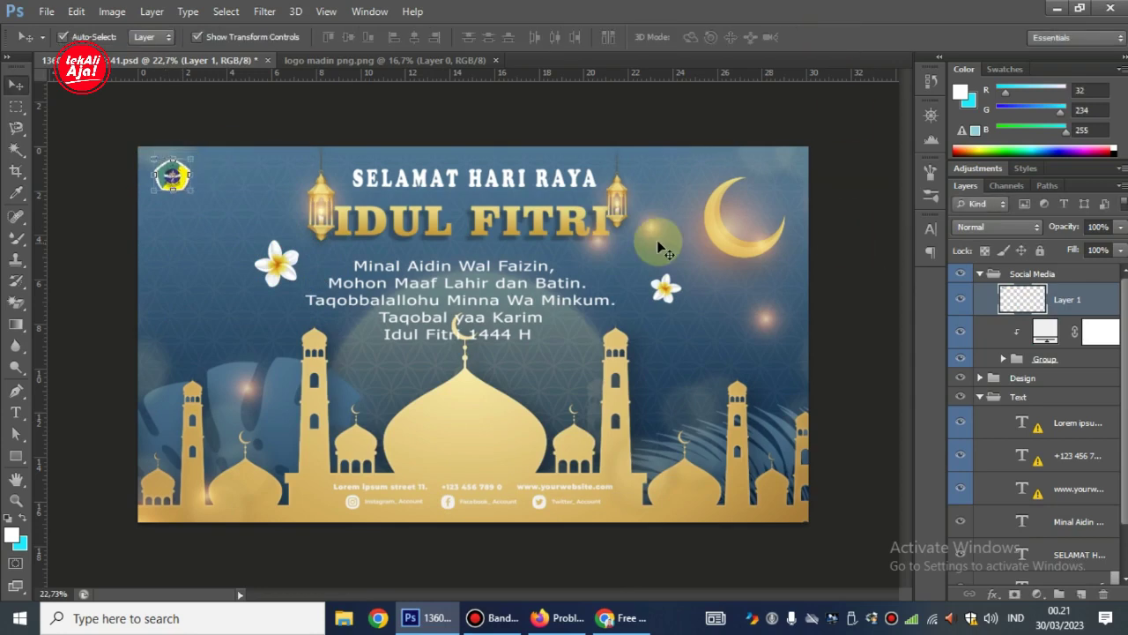
left_click(740, 299)
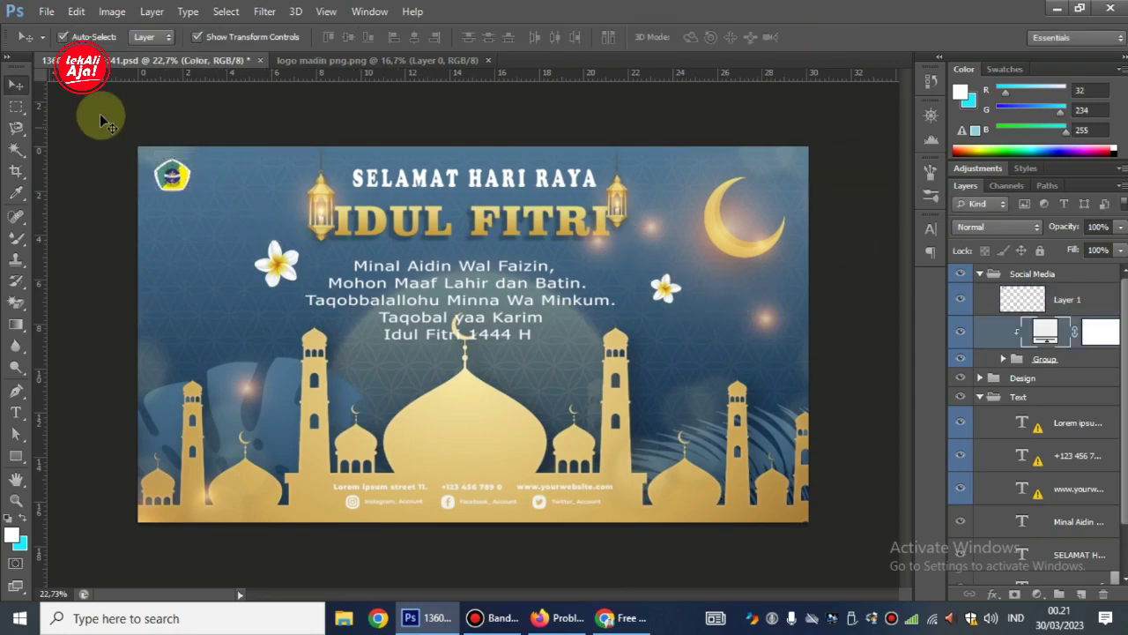
Step: Open 23233045_islamicv1_6.psd from the Downloads folder
left_click(46, 11)
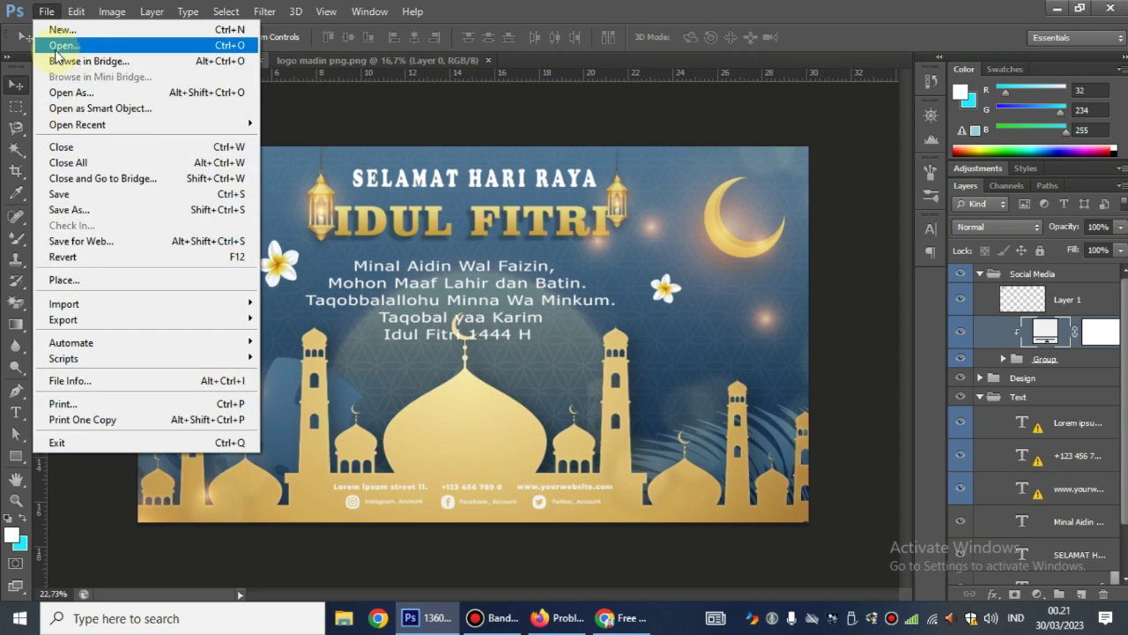
left_click(56, 53)
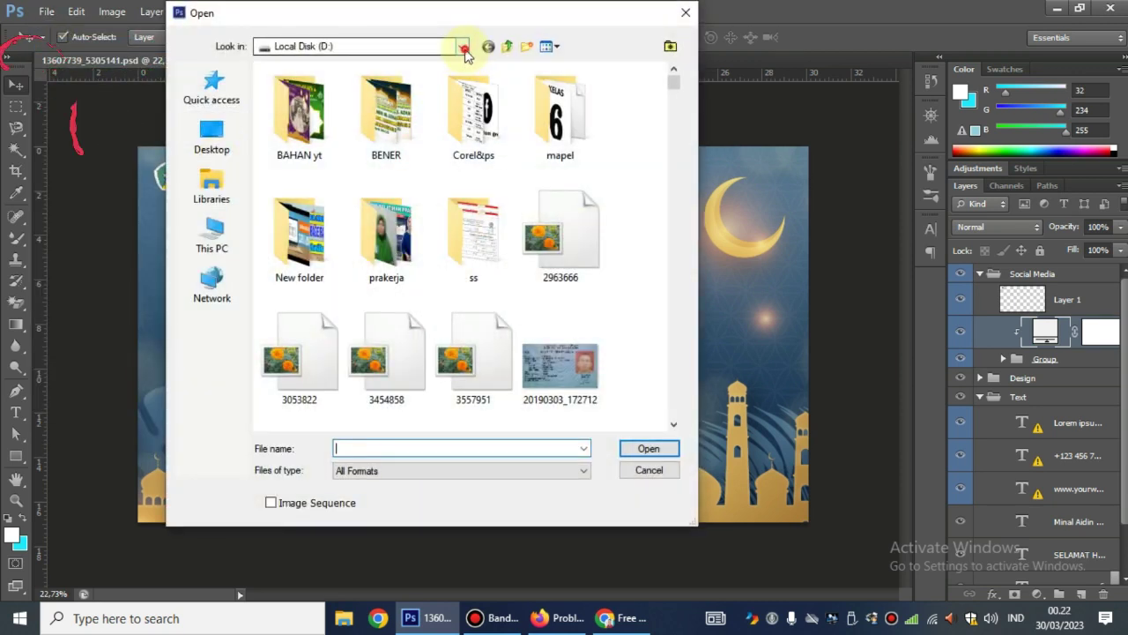
left_click(463, 47)
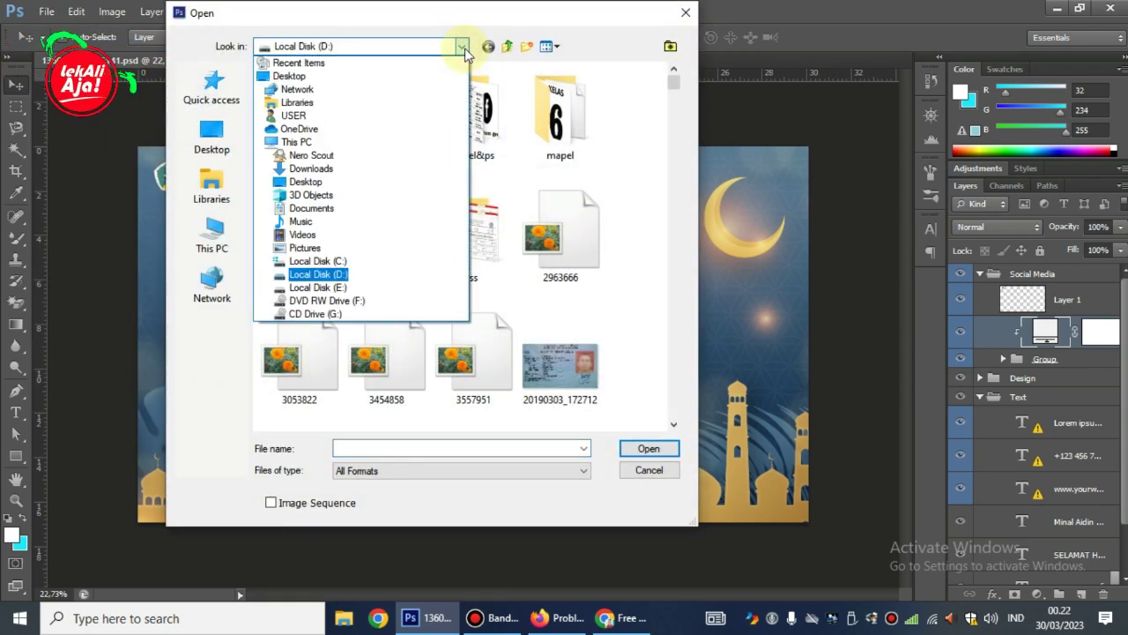
left_click(397, 177)
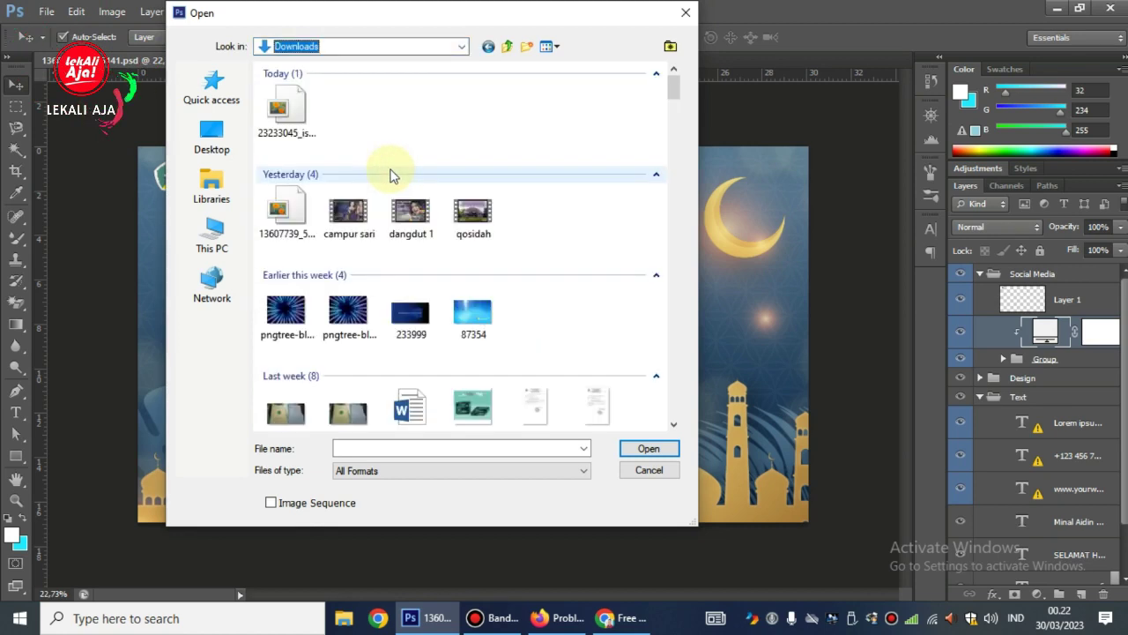
left_click(287, 115)
left_click(648, 448)
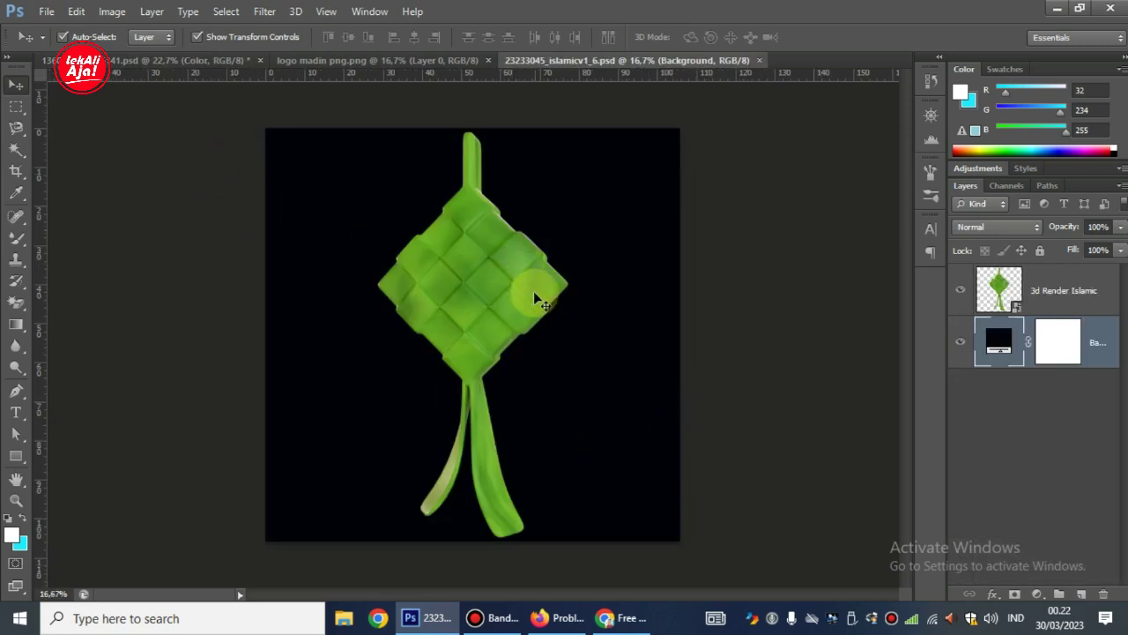
Step: Drag the ketupat into the banner, then shrink it over the crescent moon at top right
mouse_move(516, 290)
left_mouse_down()
mouse_move(478, 297)
mouse_move(503, 312)
mouse_move(512, 303)
mouse_move(264, 196)
mouse_move(126, 61)
mouse_move(611, 268)
left_mouse_up()
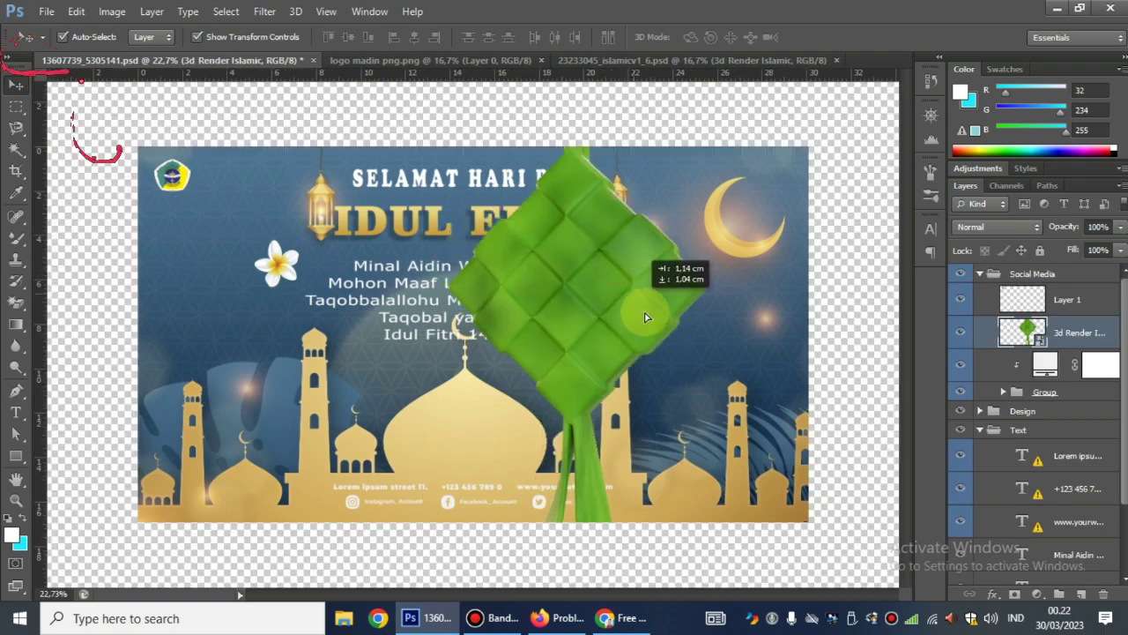
key("ctrl+t")
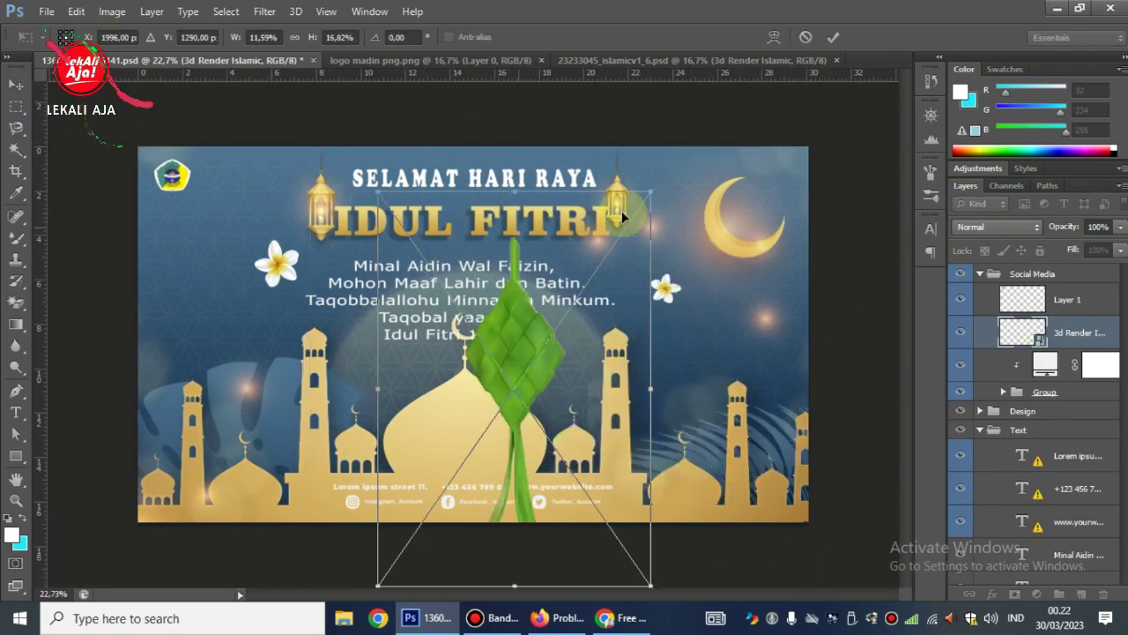
left_click_drag(622, 211, 838, 126)
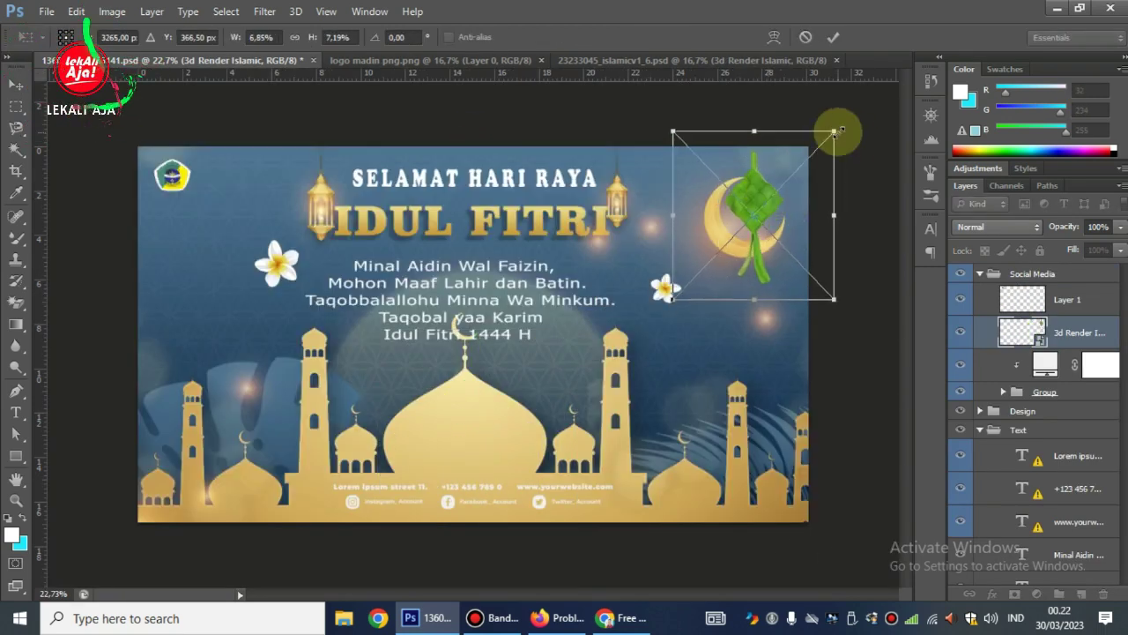
left_click(833, 37)
Step: Duplicate the ketupat layer, then deselect layers and select the Color fill layer
right_click(727, 220)
left_click(775, 161)
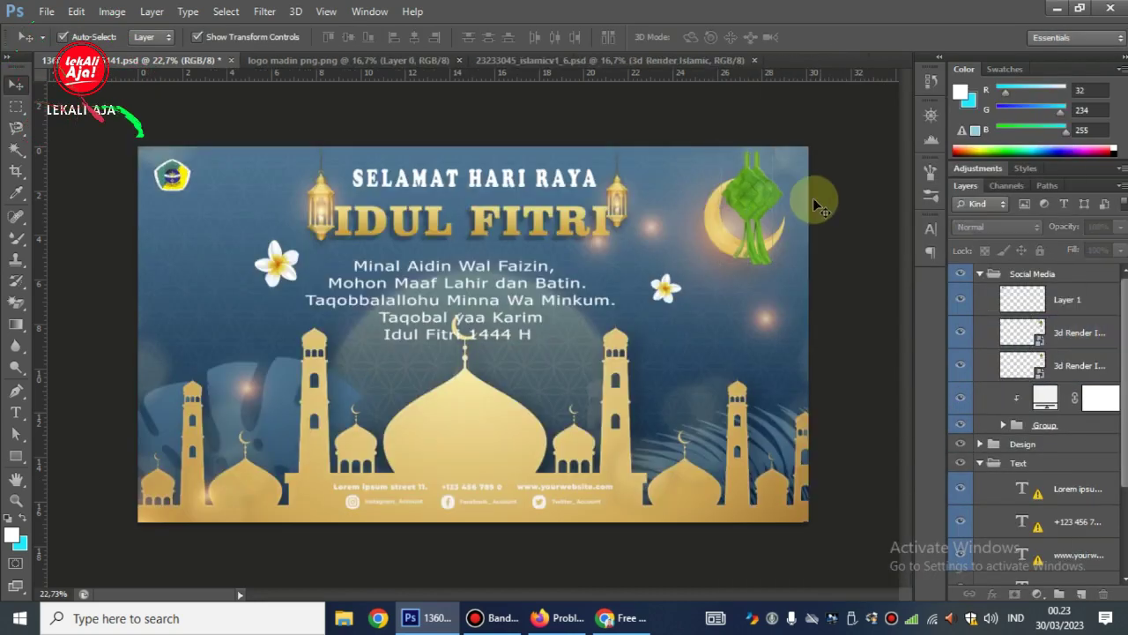
left_click(842, 217)
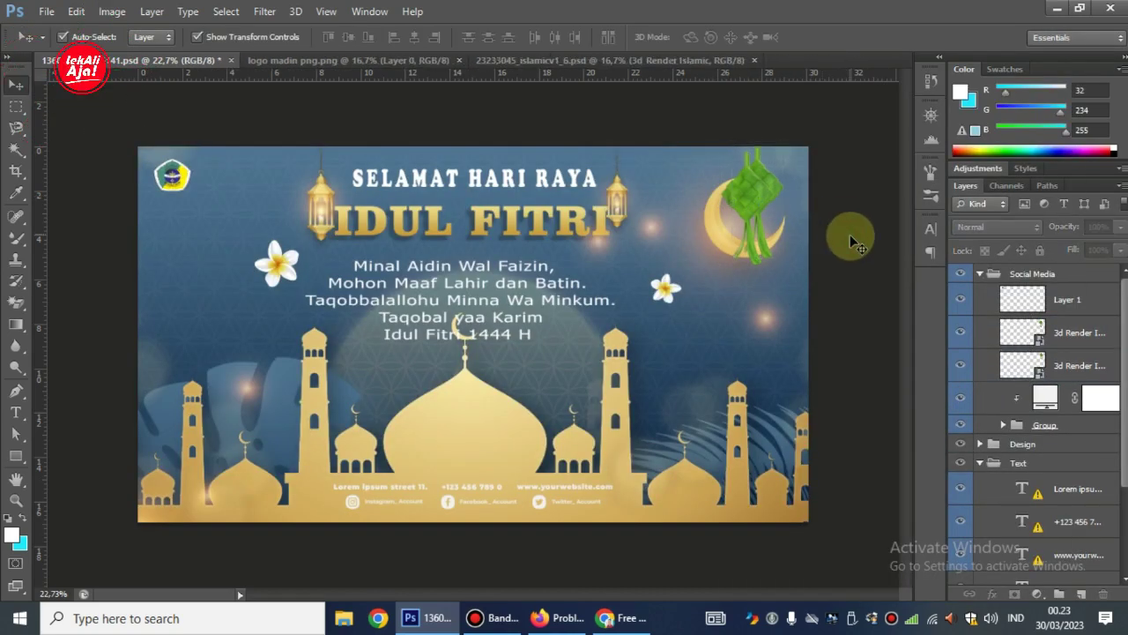
left_click(473, 498)
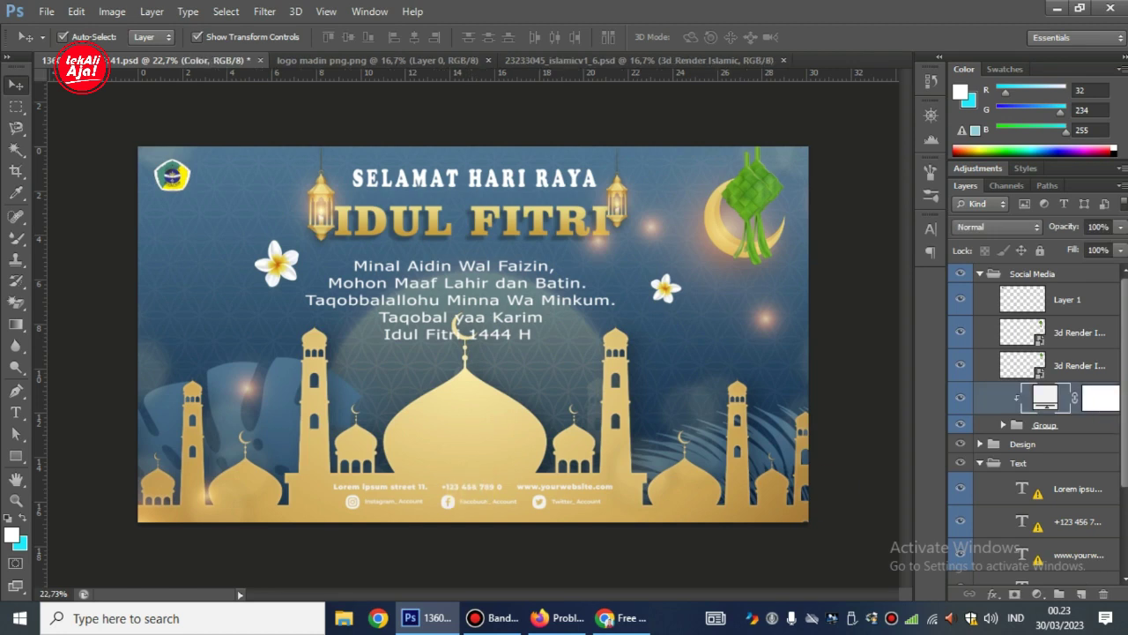
Step: In the Social Media group, render 'Lorem ipsum street 11.' in Tahoma instead of missing Montserrat Black
scroll(1035, 423, "down", 3)
scroll(1036, 397, "up", 3)
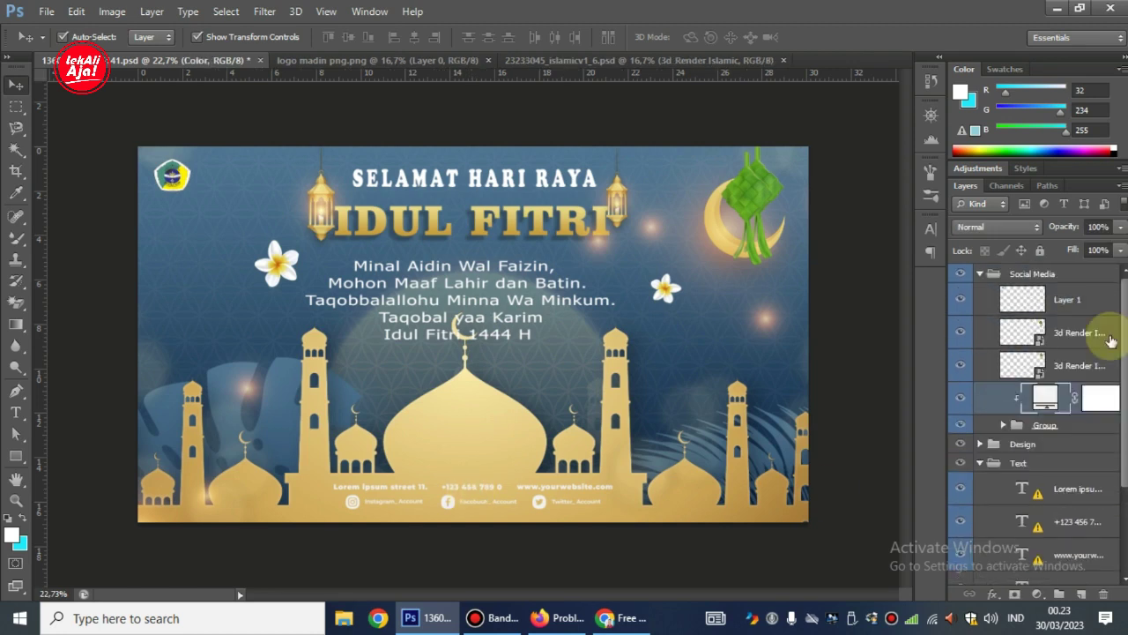
left_click(1058, 273)
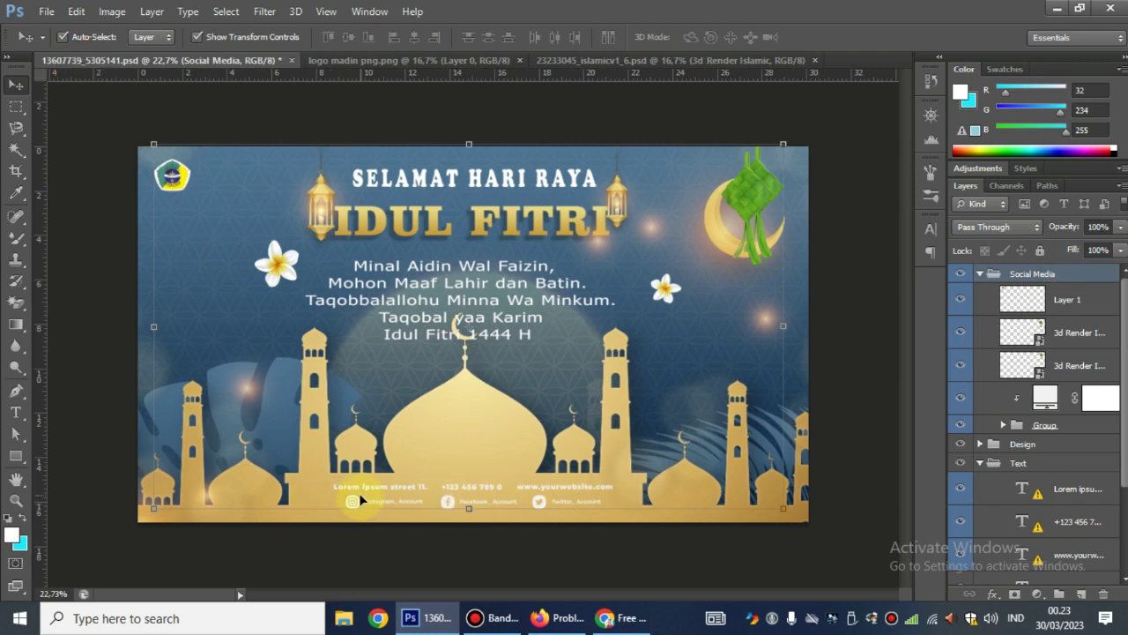
left_click(16, 412)
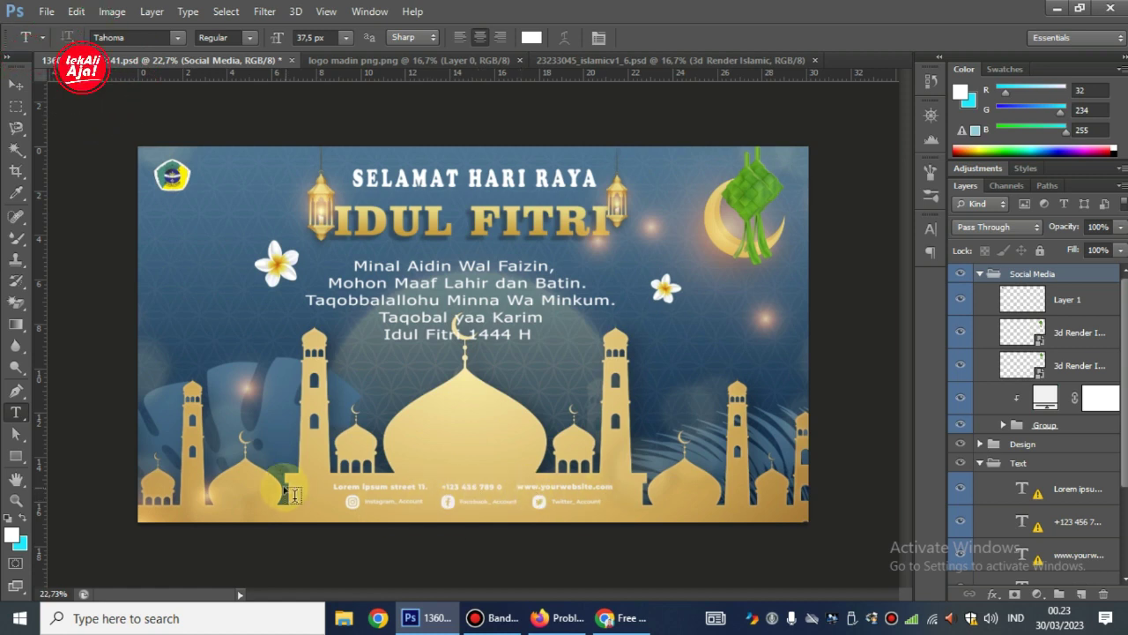
left_click(363, 485)
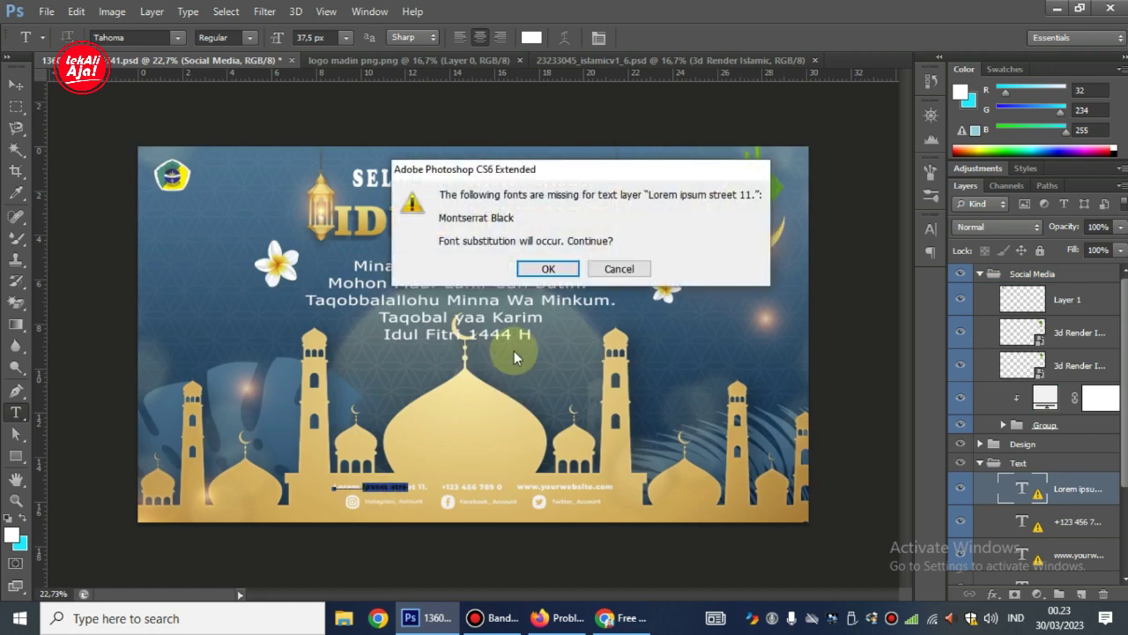
left_click(547, 269)
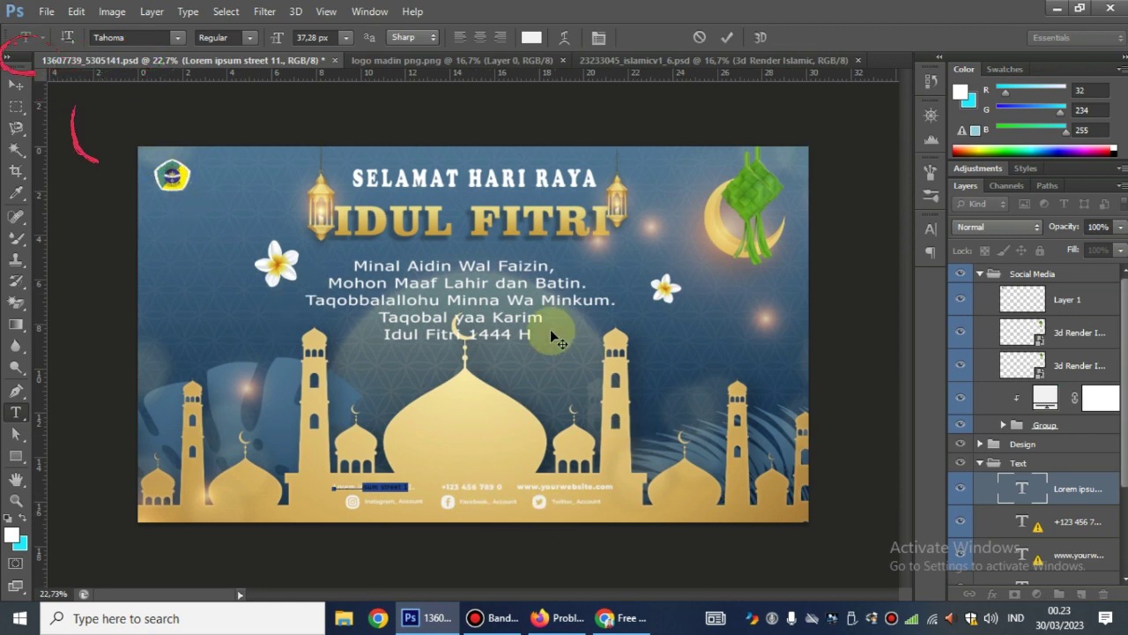
left_click(726, 37)
Step: Save the banner as a PNG named 'IDUL FITRI 2', dismissing the out-of-memory error
left_click(46, 11)
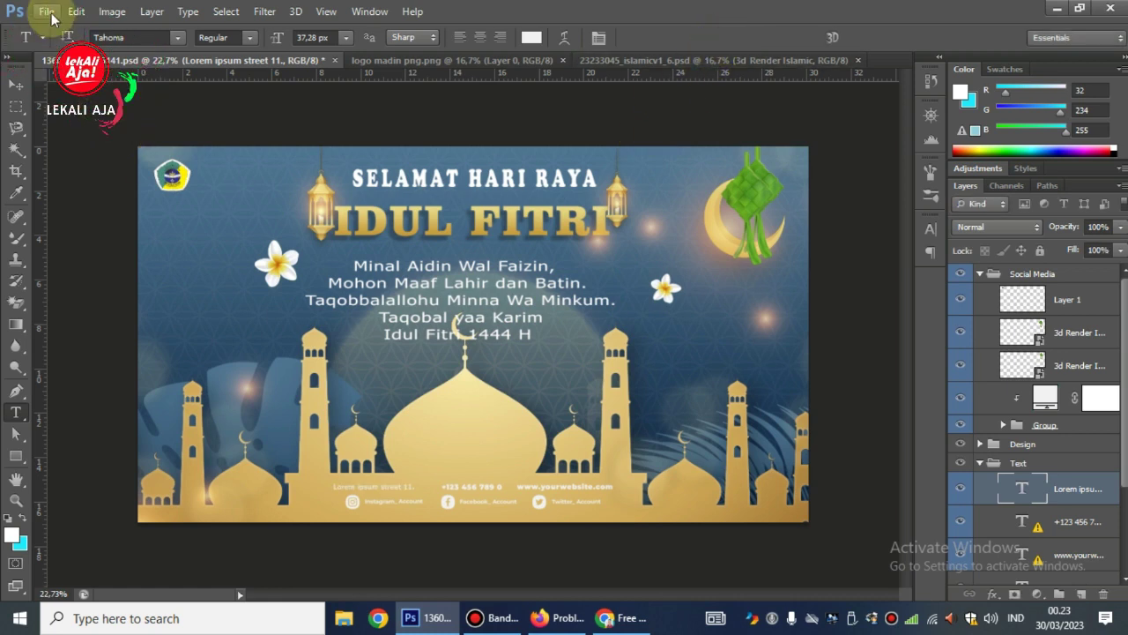
left_click(53, 188)
left_click(465, 328)
left_click(387, 522)
left_click(508, 308)
type("IDUL FITRI 2")
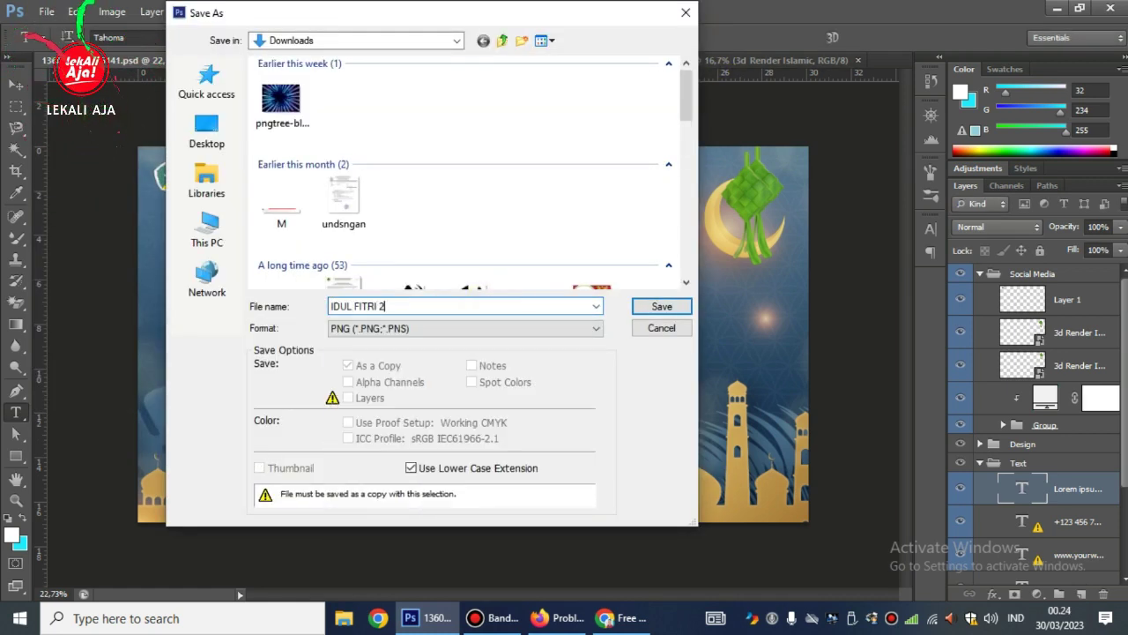
left_click(657, 305)
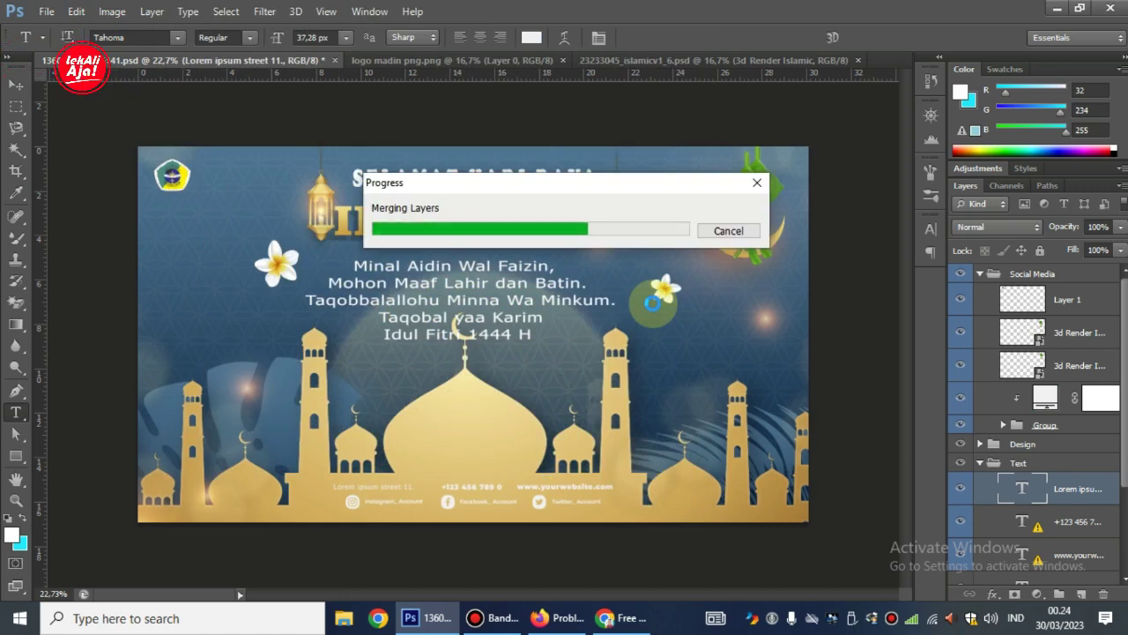
left_click(746, 241)
Step: Retry saving under the name 'IDUL FITRI 2', dismissing another out-of-memory error
left_click(46, 11)
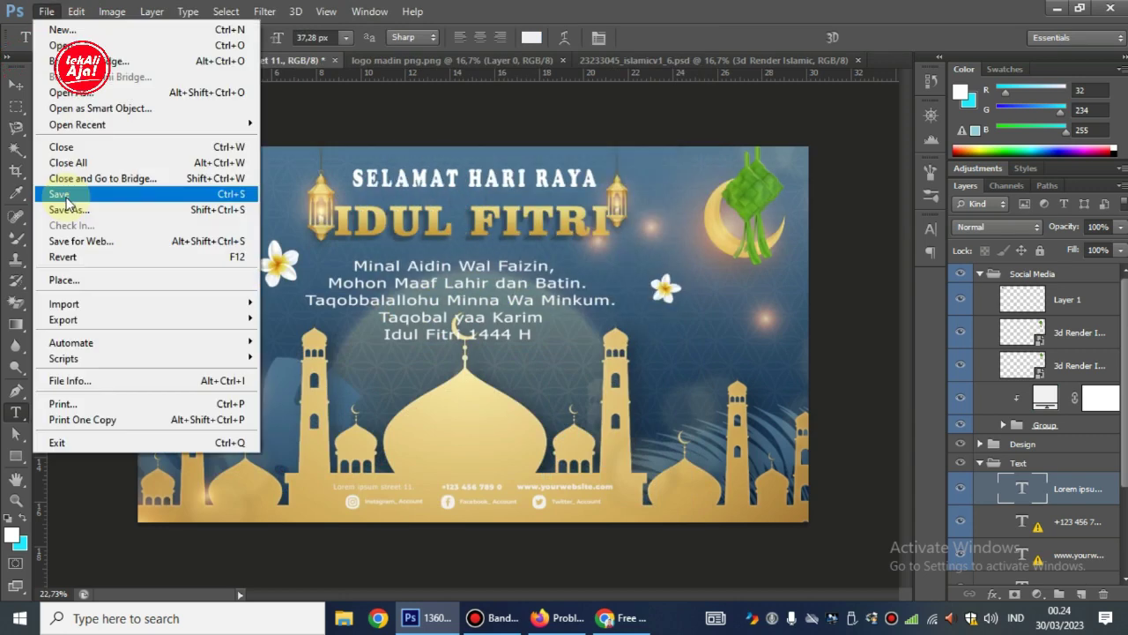
left_click(53, 189)
left_click(508, 306)
type("IDUL FITRI")
key("Return")
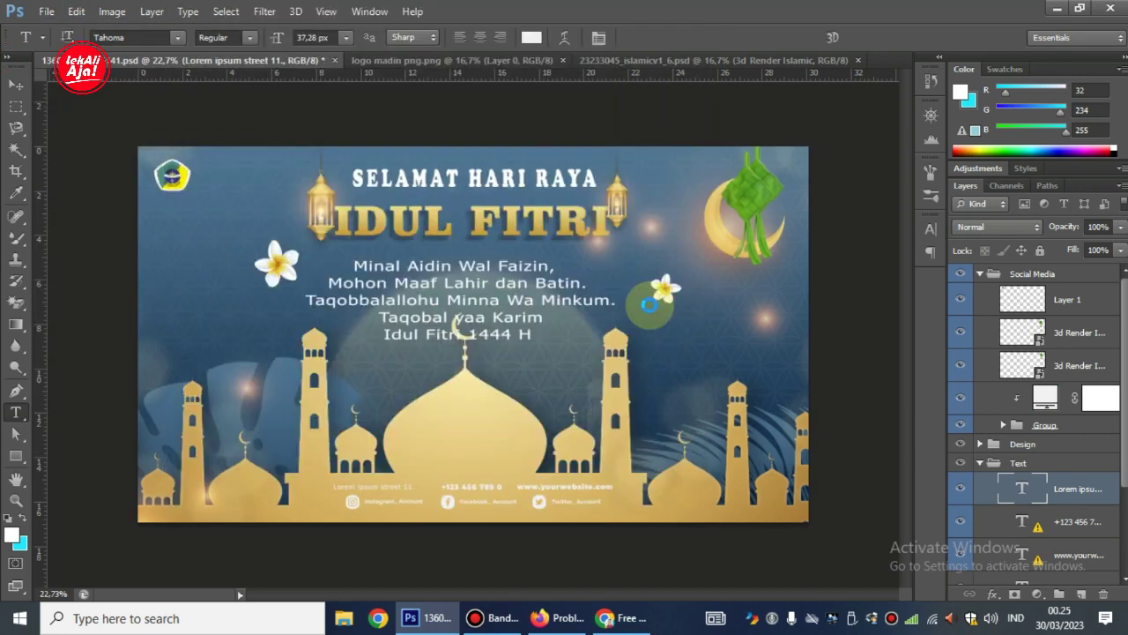
left_click(803, 332)
Step: Save the banner as a JPEG 'IDUL FITRI 2', accepting the default JPEG quality options
left_click(579, 244)
left_click(46, 11)
left_click(53, 189)
left_click(464, 328)
left_click(423, 435)
left_click(641, 313)
left_click(799, 328)
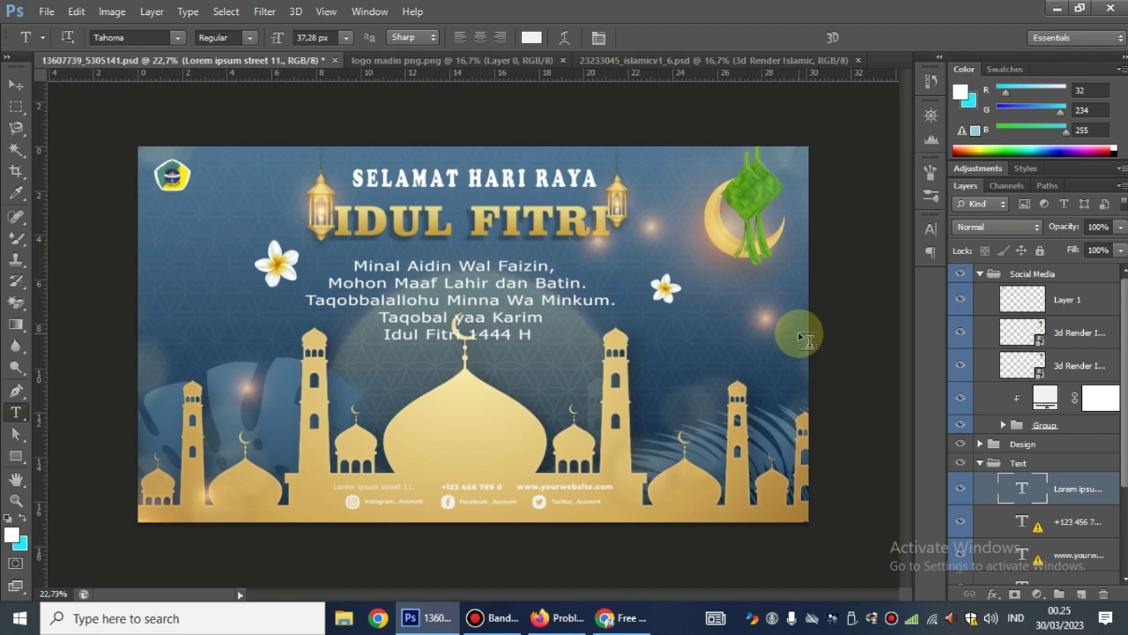
left_click_drag(504, 603, 516, 529)
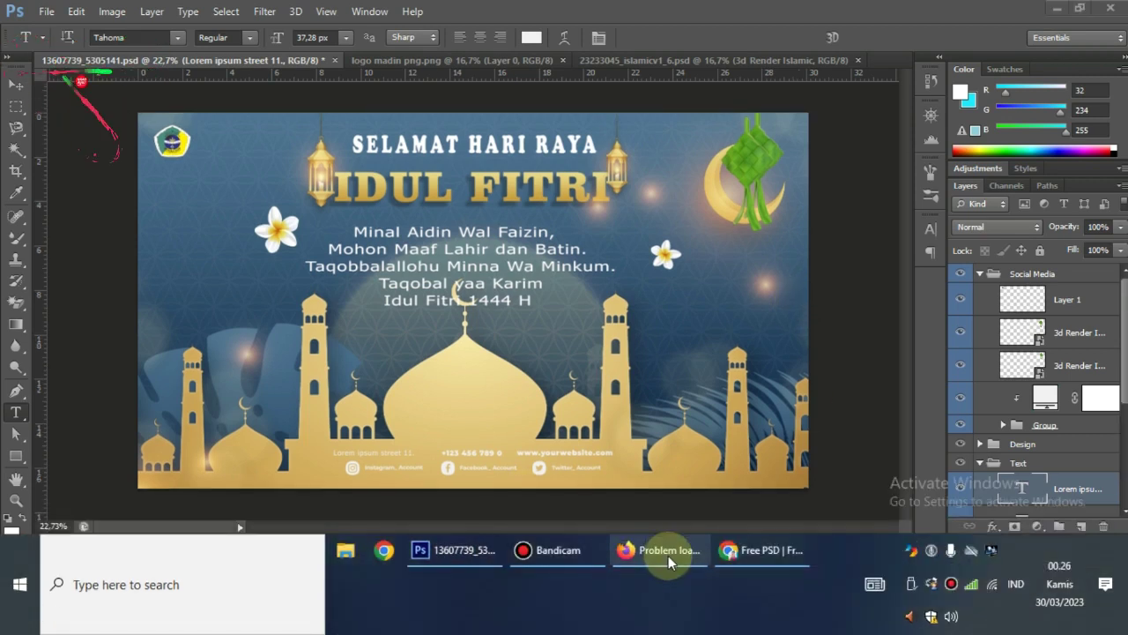
Step: Close Firefox and open IDUL FITRI from the Downloads folder in Nero PhotoSnap Viewer
left_click(734, 454)
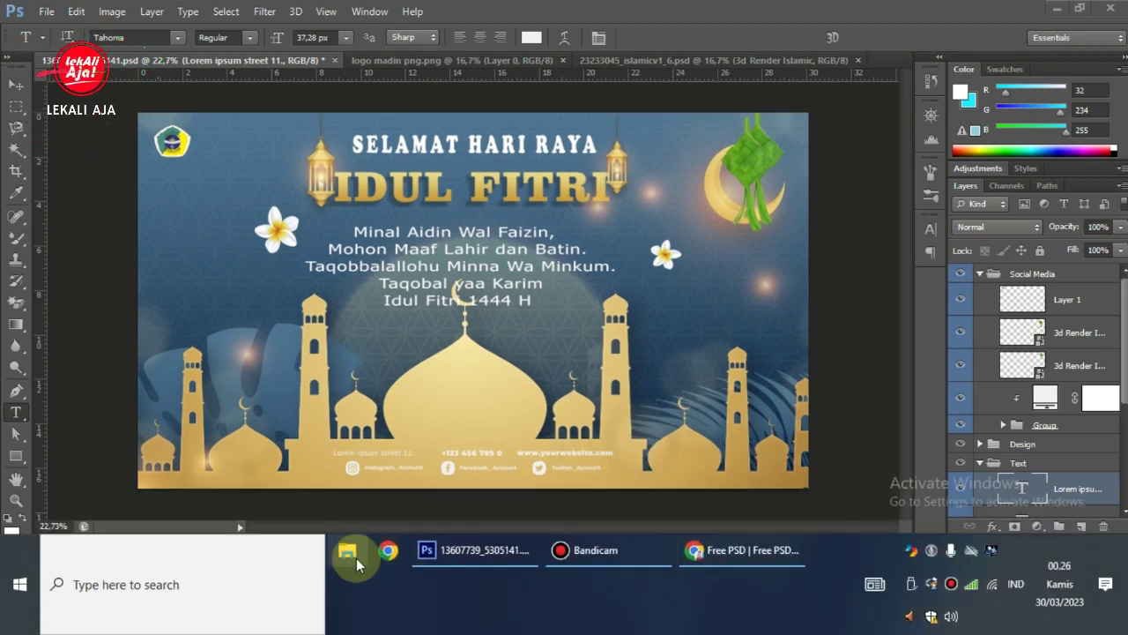
left_click(356, 558)
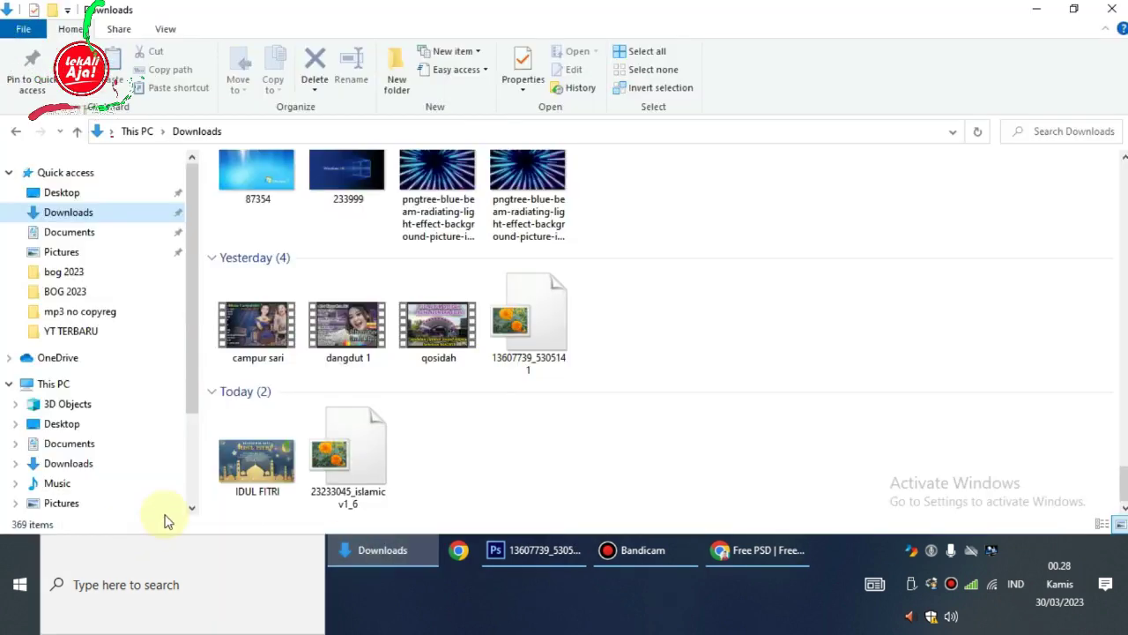
left_click(253, 468)
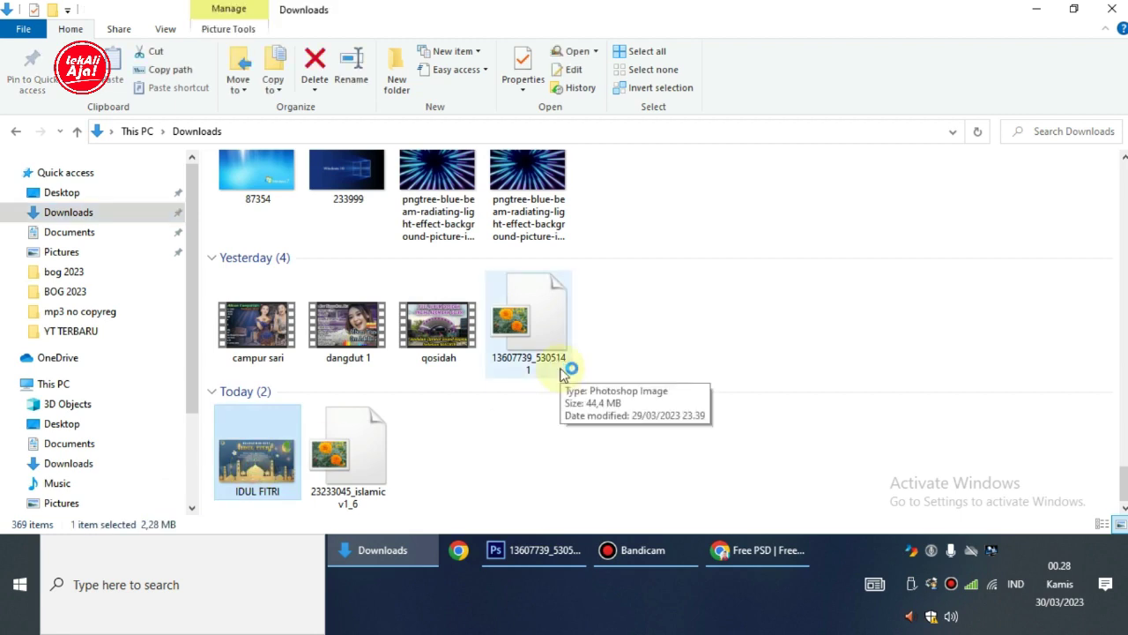
key("Return")
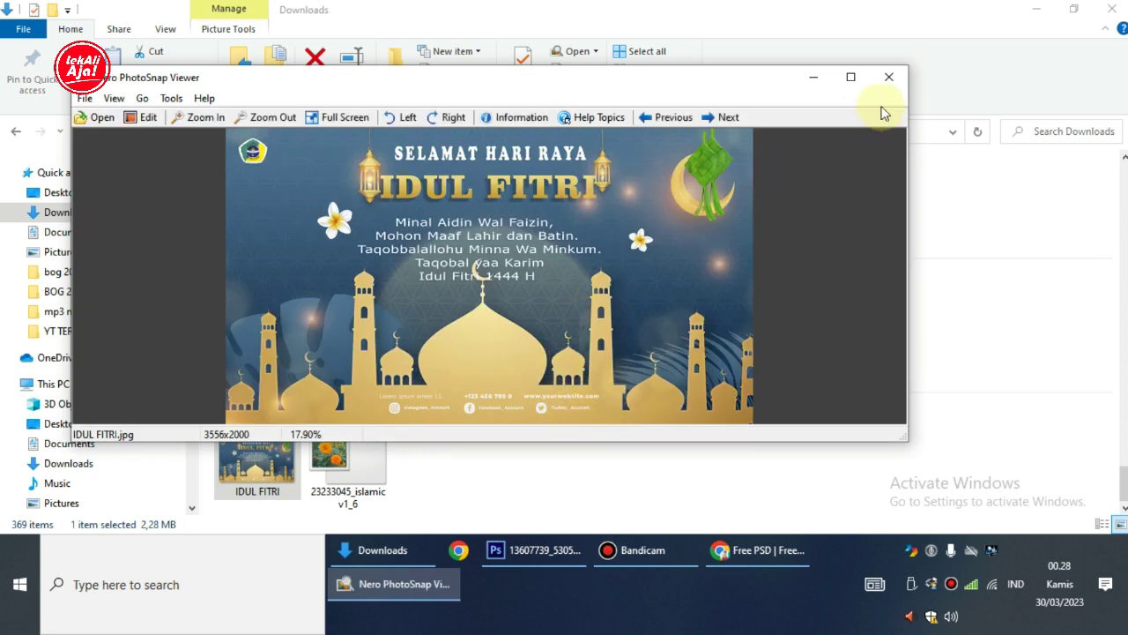
Step: Maximize the viewer showing IDUL FITRI.jpg and restore the taskbar to one row
left_click(855, 81)
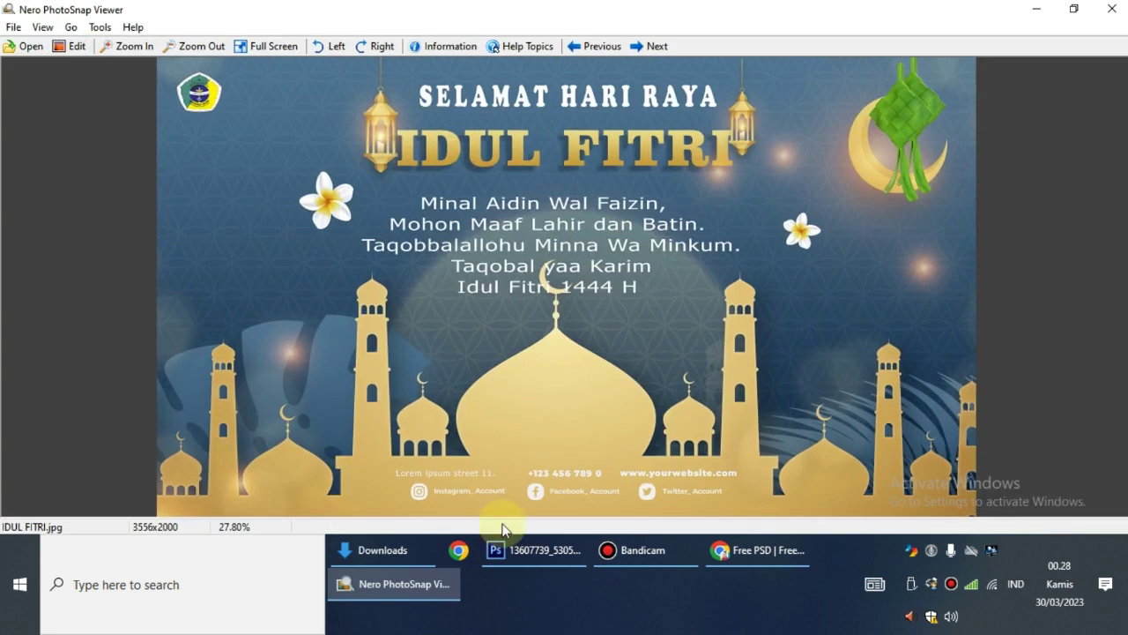
left_click_drag(838, 535, 837, 608)
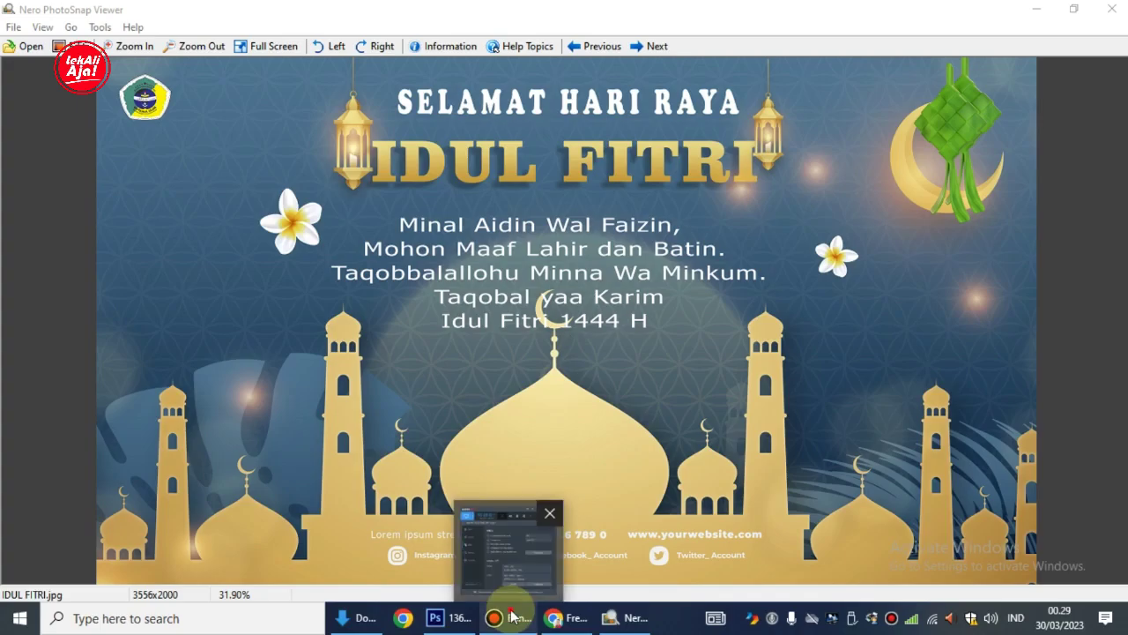
left_click(511, 617)
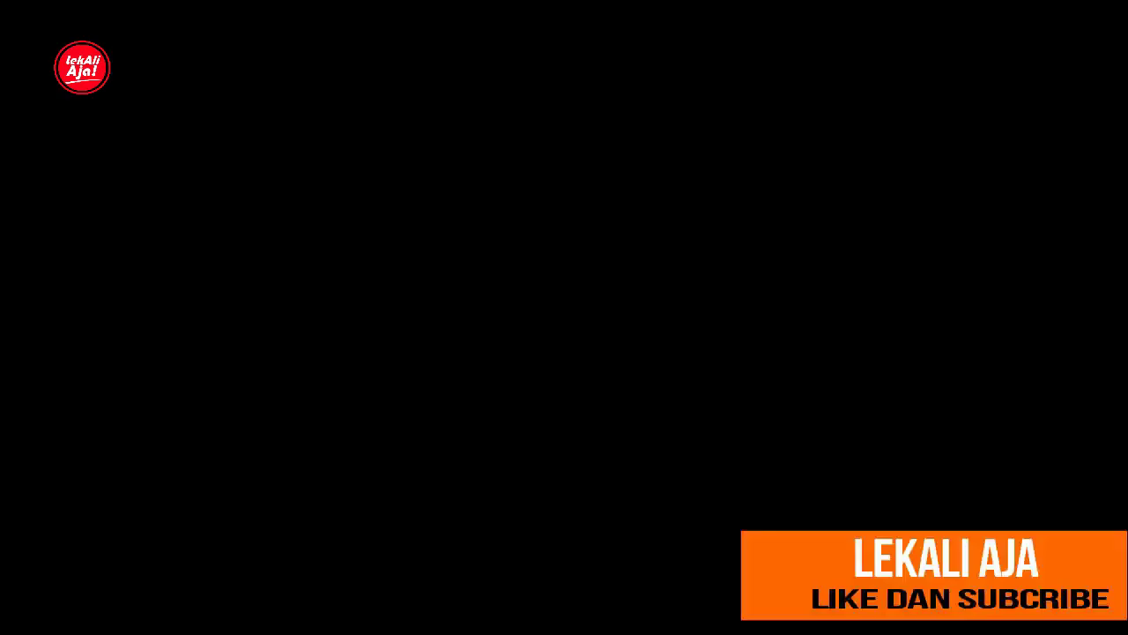